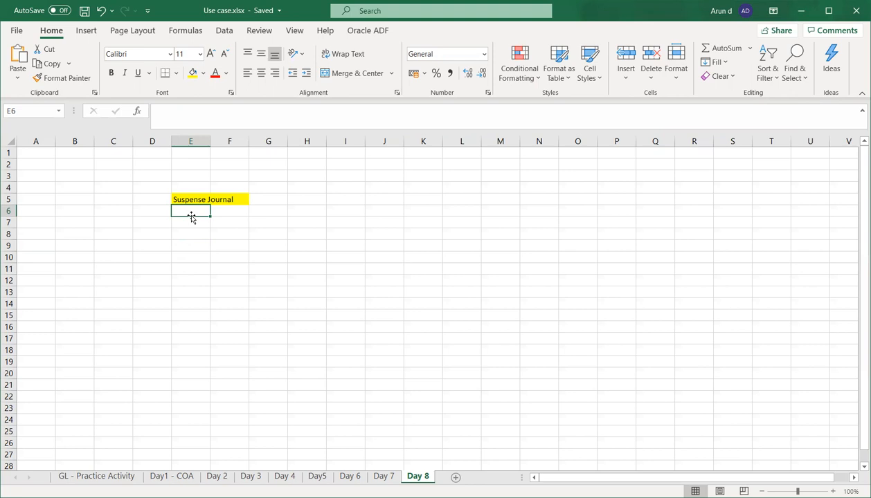
Enter the heading "Journal Entry" in cell E7 and make it bold
left_click(188, 222)
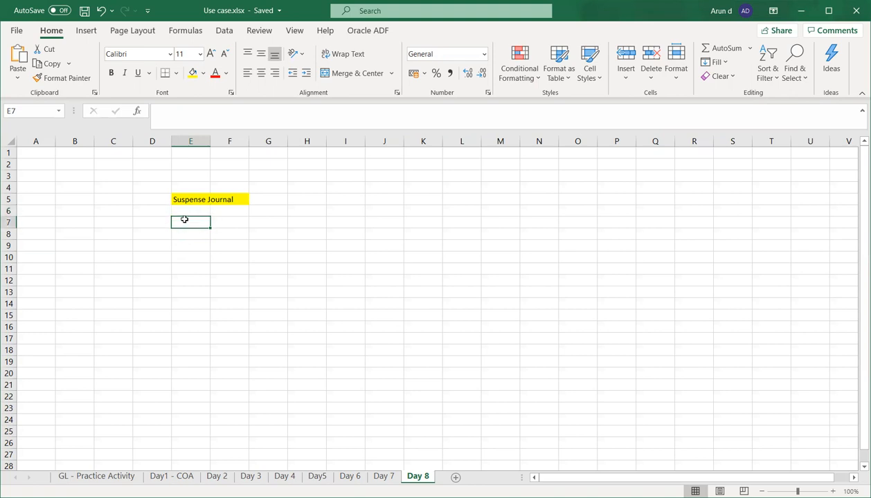
left_click(183, 211)
left_click(184, 220)
type("Jou")
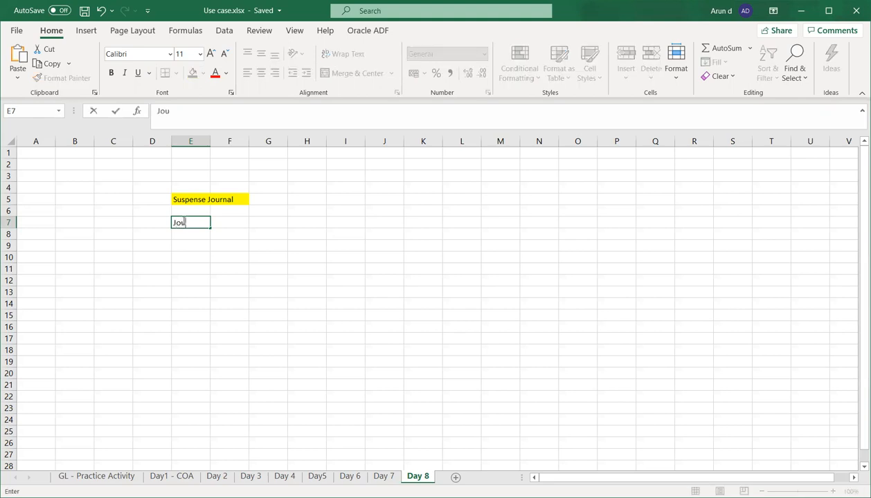
type("rnal Entry")
key("Tab")
left_click(183, 222)
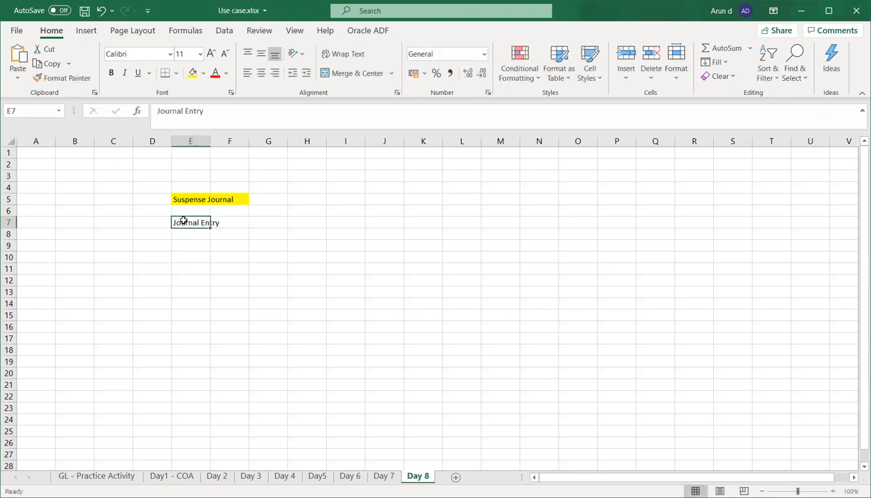
key("ctrl+b")
key("Return")
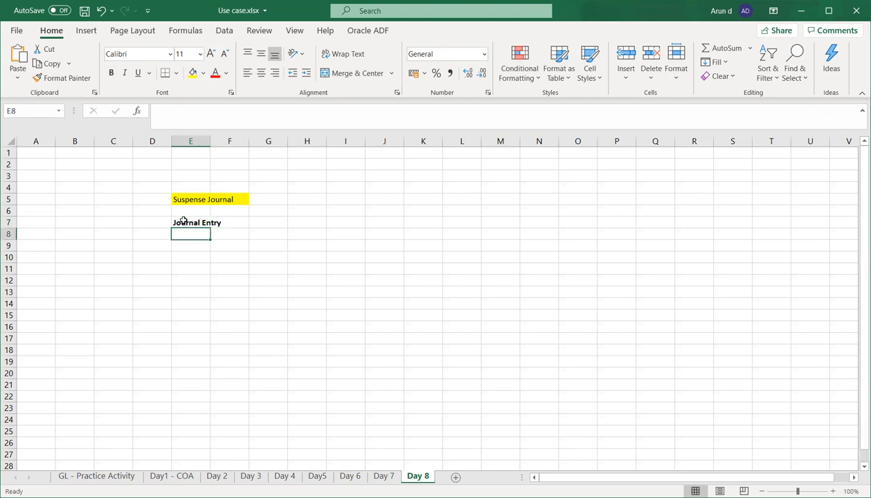
Fill row 8 from column E with the journal line Rent Expense, Debit, 10000
type("Rent Expense")
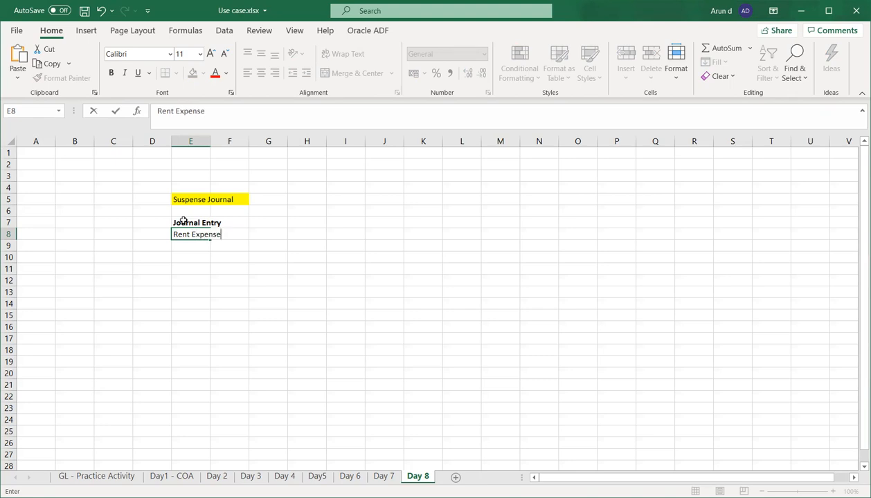
key("Tab")
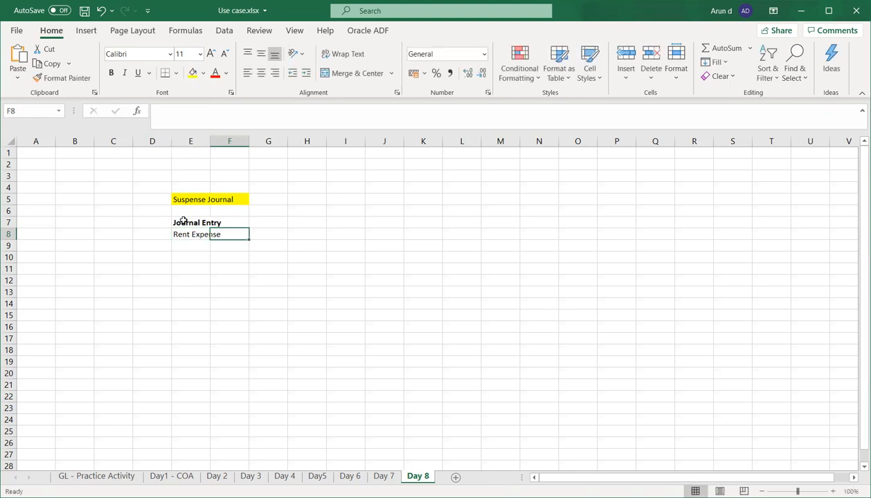
type("Debit")
key("Tab")
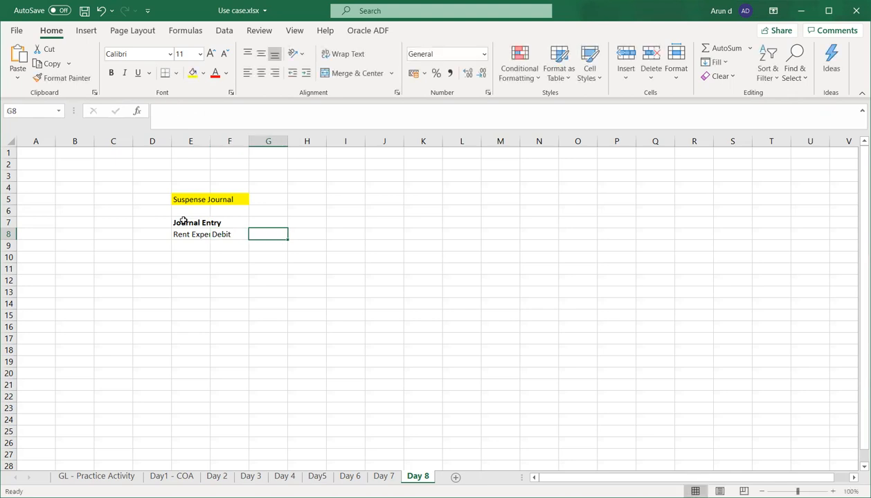
type("1000")
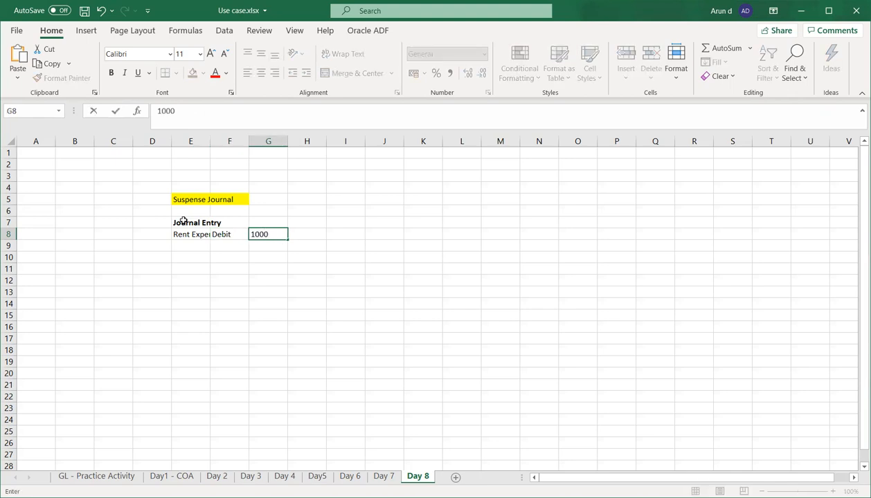
type("0")
key("Tab")
Fill row 9 from column E with the balancing line Cash, Credit, 10000
key("Down")
key("Left")
key("Left")
key("Left")
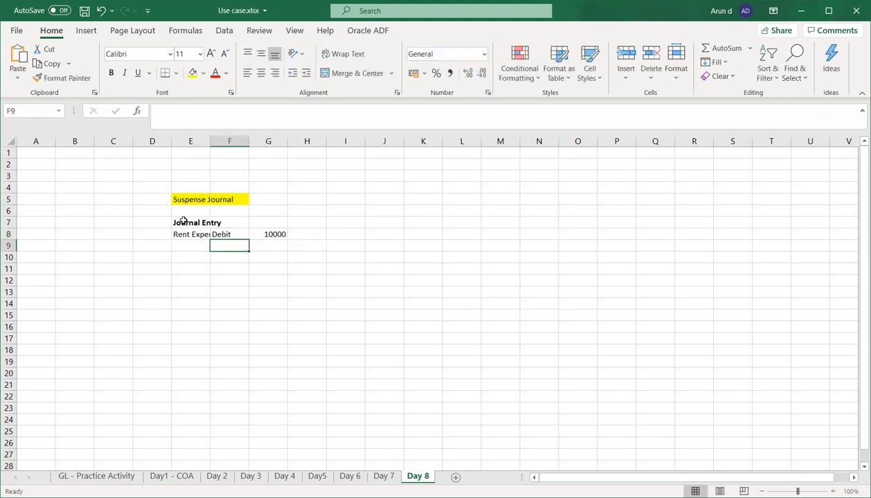
type("Cash")
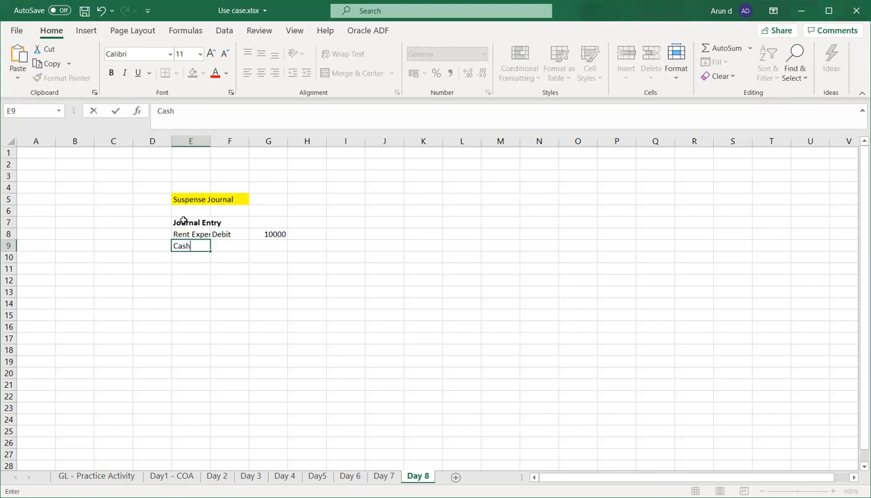
key("Tab")
type("Credit")
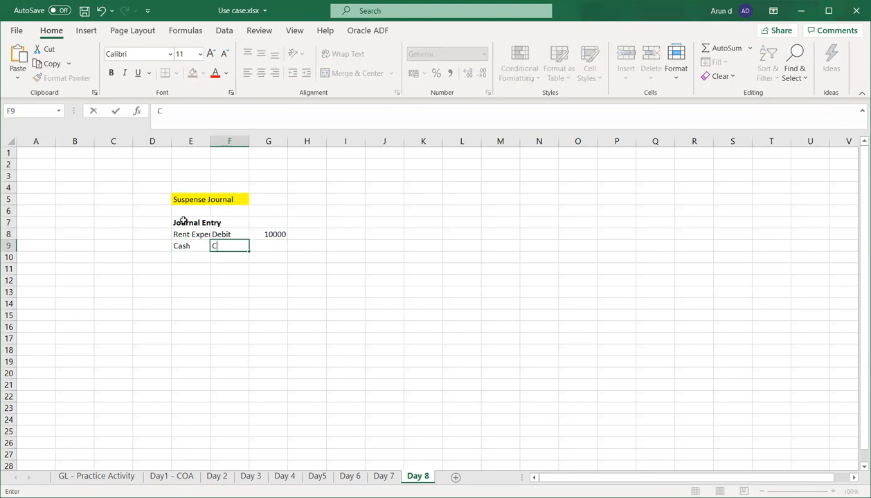
key("Tab")
type("10000")
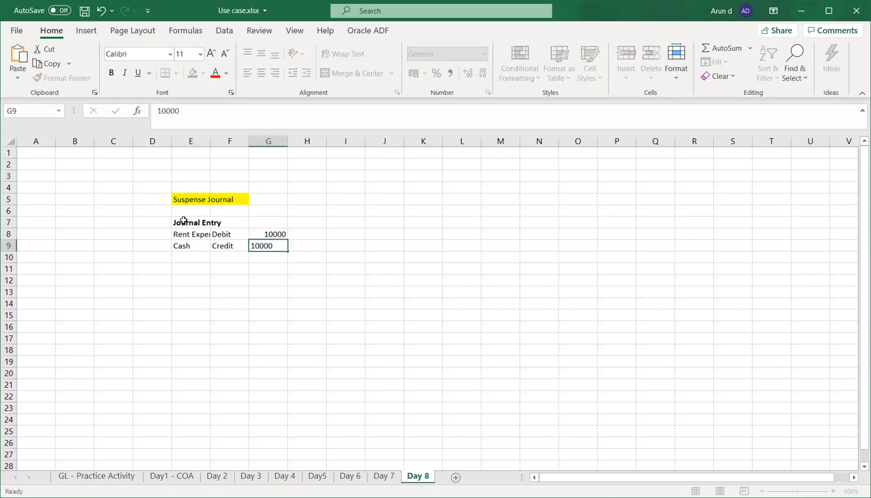
key("Tab")
Auto-fit the width of column E to its contents so the account names show in full
key("Down")
key("Left")
key("Left")
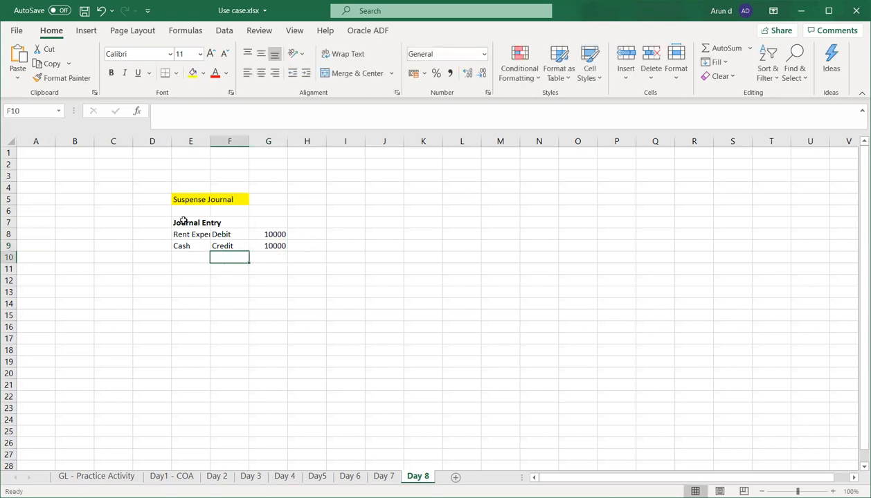
double_click(211, 142)
left_click(169, 301)
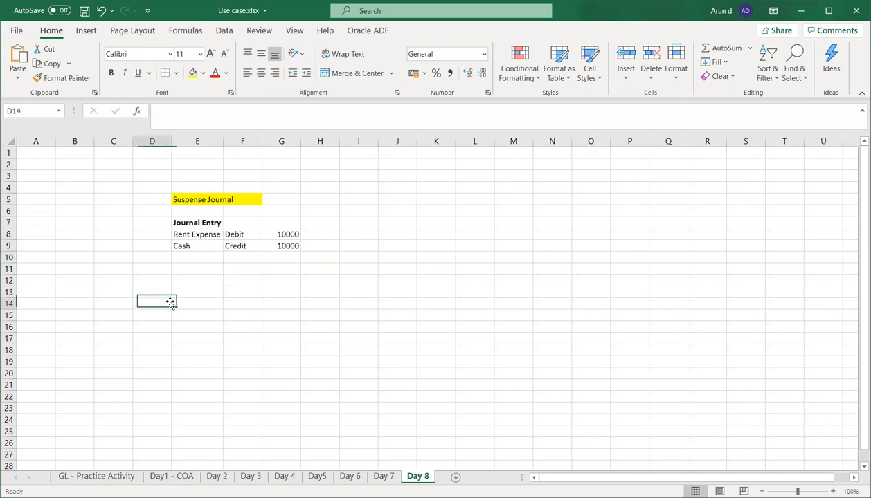
Start a second journal entry in row 11 from column E with Rent Expense, Debit, 10000
left_click(187, 268)
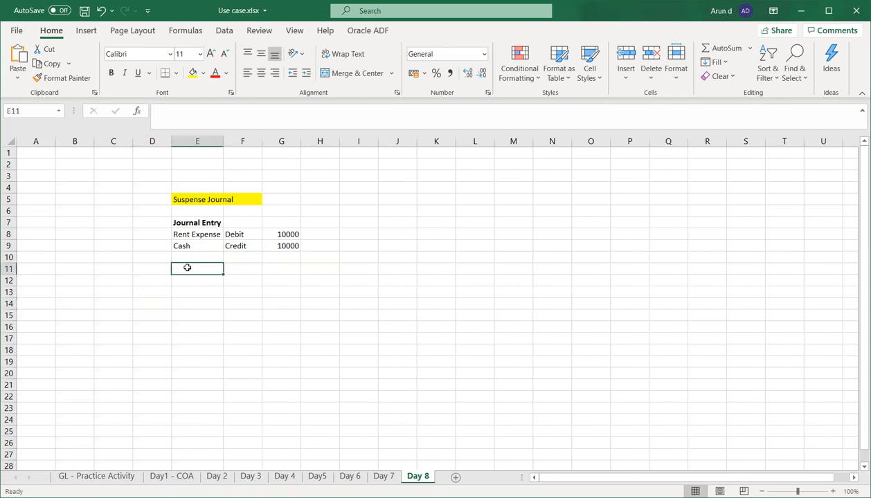
type("Rent")
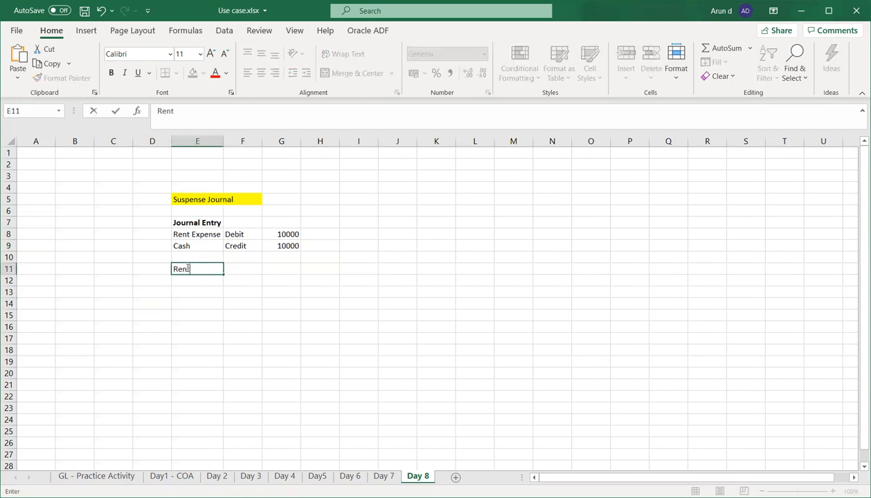
type(" Expense")
key("Tab")
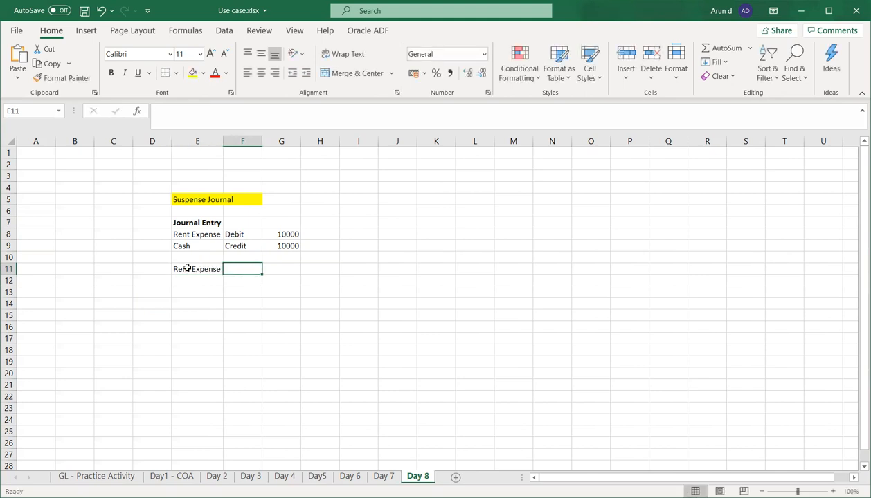
type("ebit")
key("Tab")
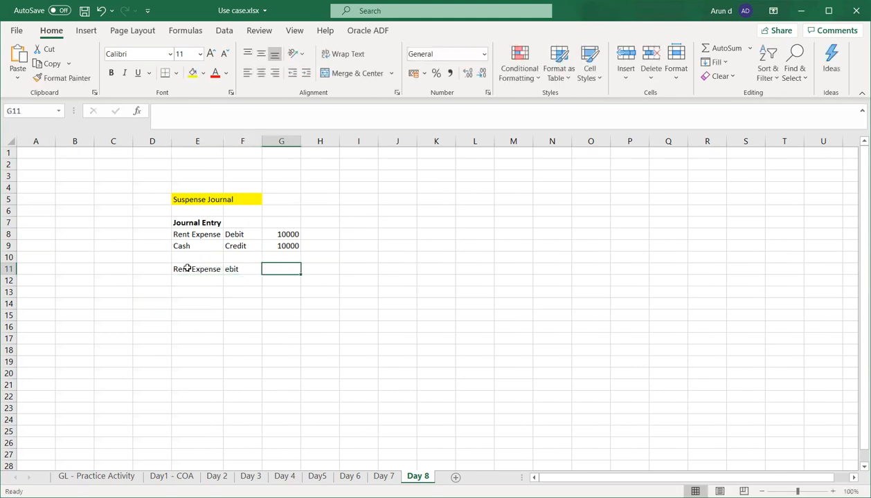
key("BackSpace")
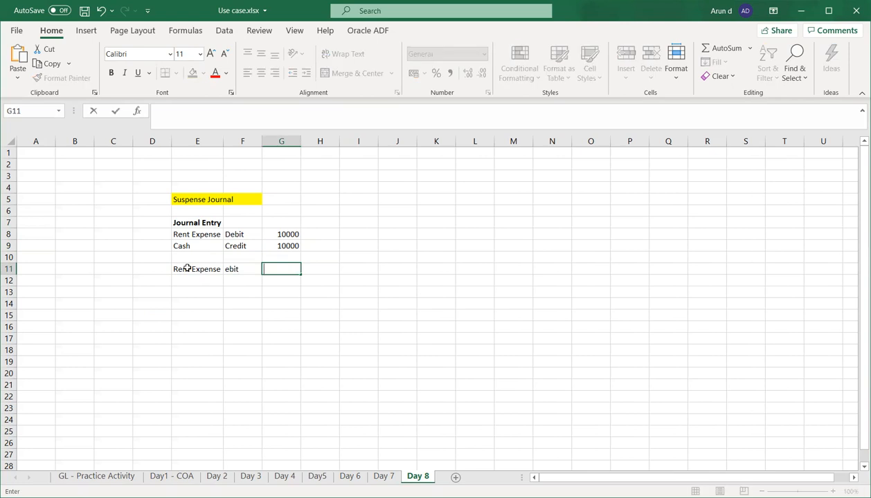
key("Left")
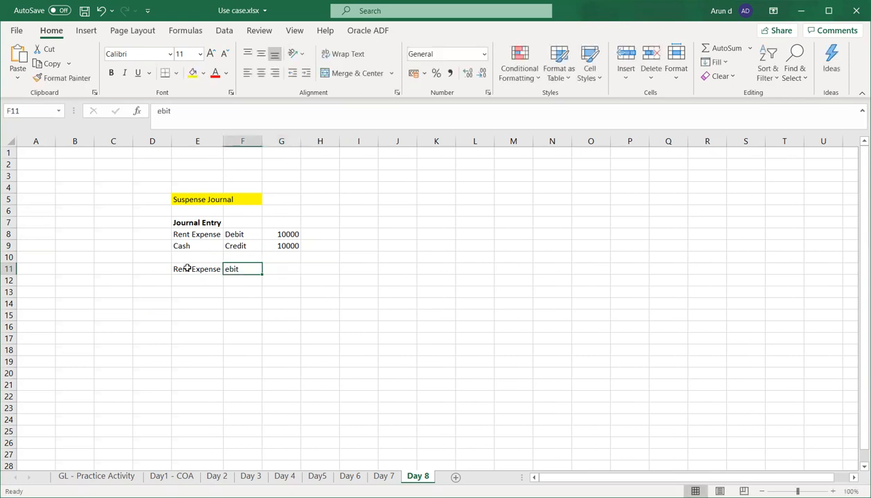
type("Debit")
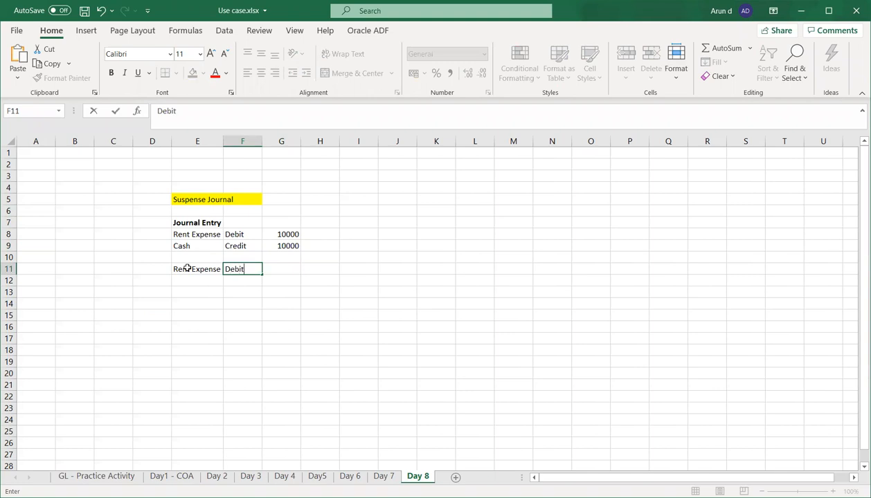
key("Tab")
type("10000")
key("Tab")
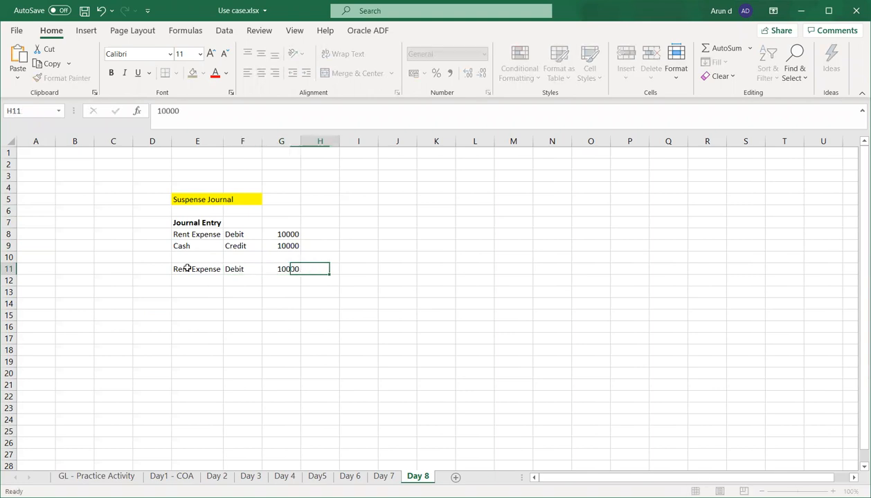
Fill row 12 from column E with the balancing line Suspense, Credit, 10000 and save the workbook
key("Down")
key("Left")
key("Left")
key("Left")
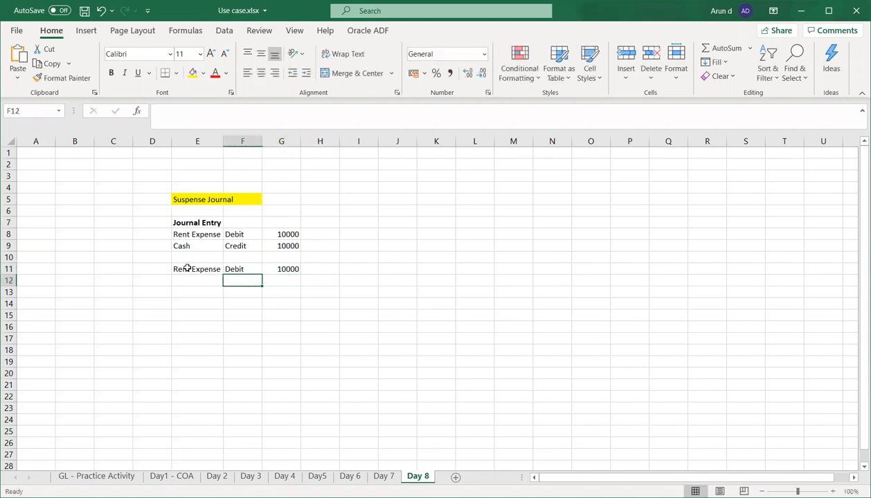
type("Suspense")
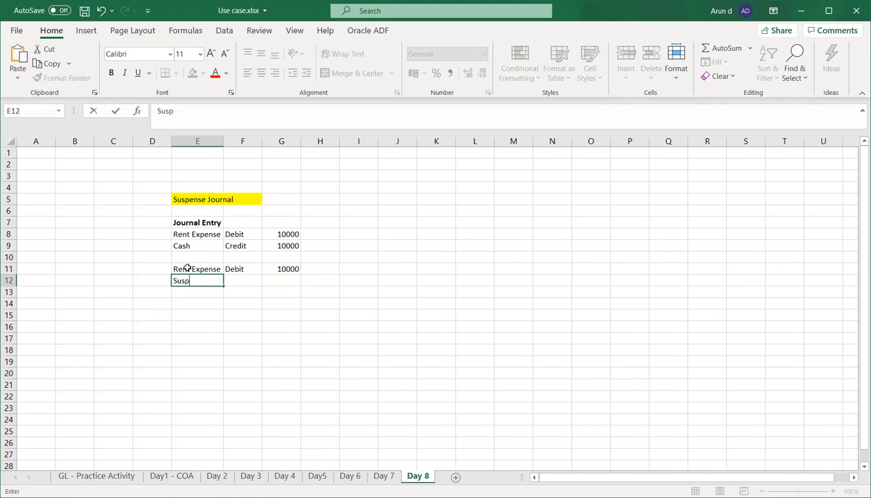
key("ctrl+Return")
key("Right")
type("C")
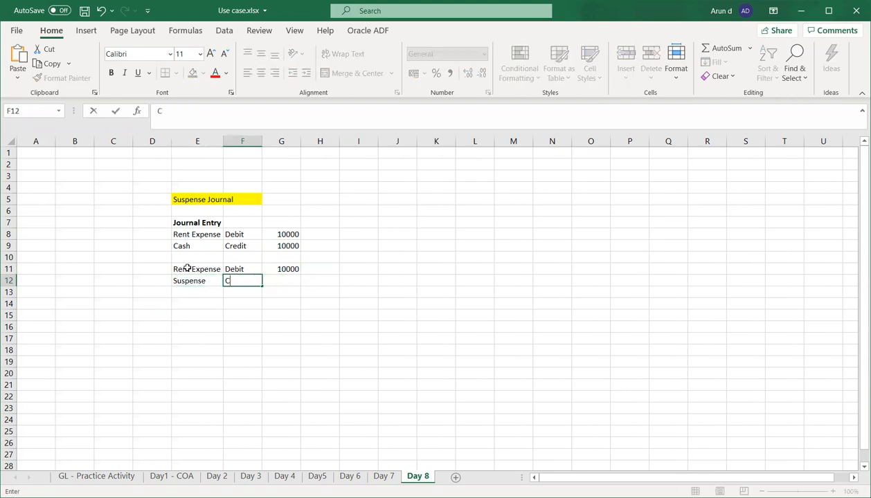
type("redit")
key("Right")
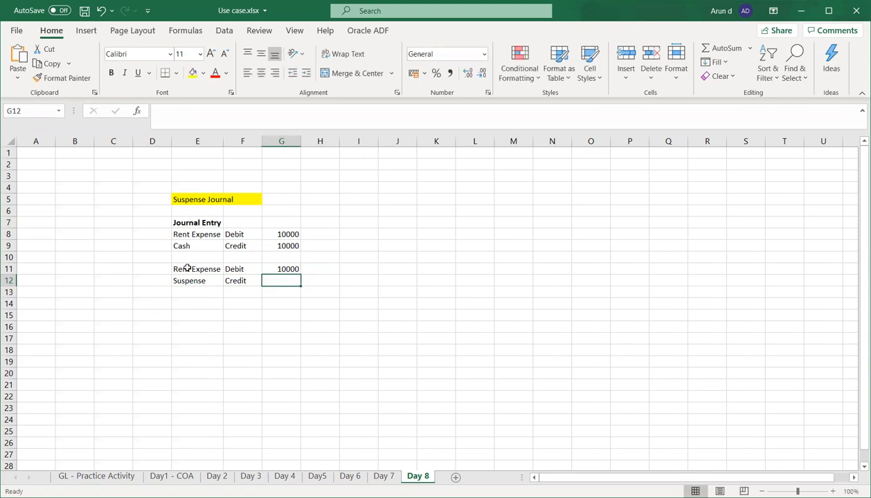
type("10000")
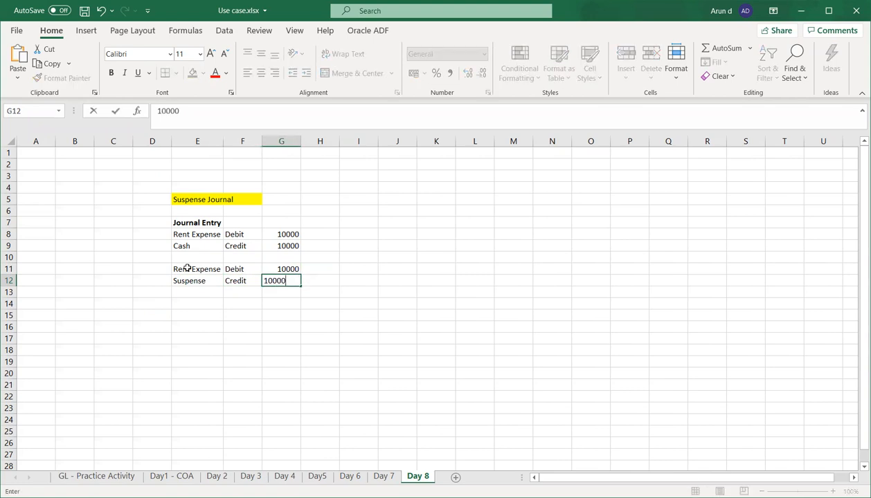
key("Right")
key("ctrl+s")
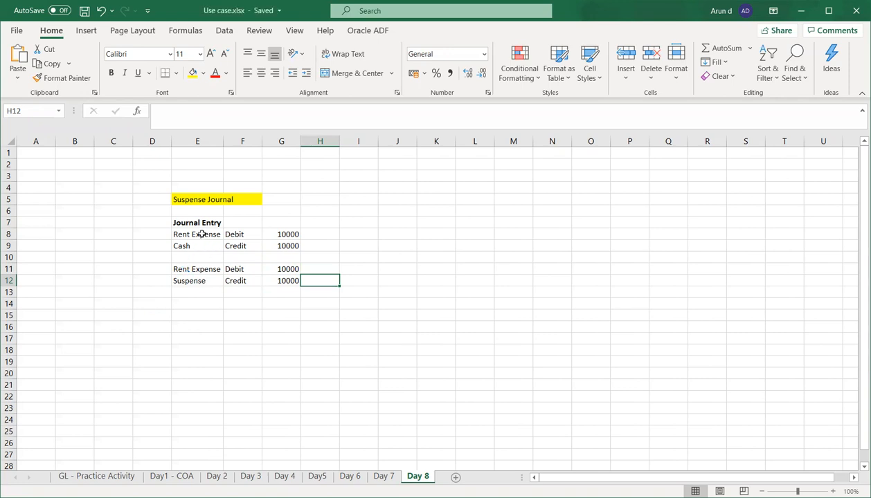
left_click(191, 235)
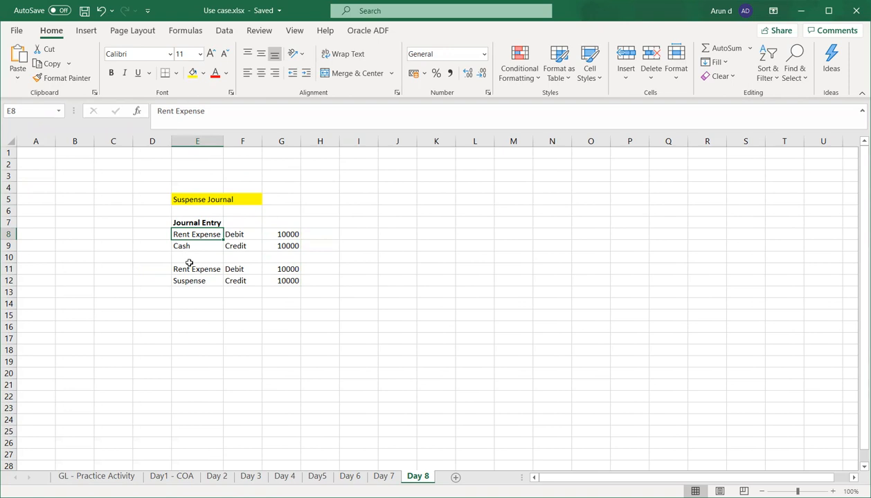
left_click(189, 269)
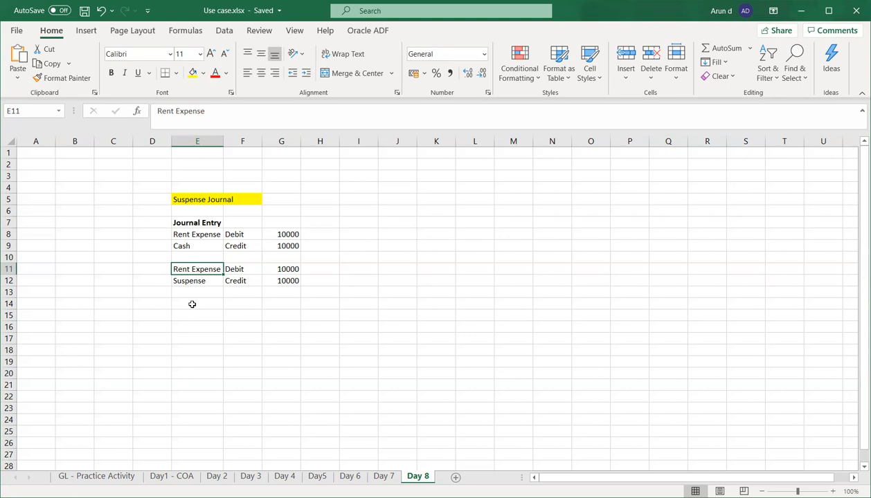
key("Up")
key("Up")
key("Up")
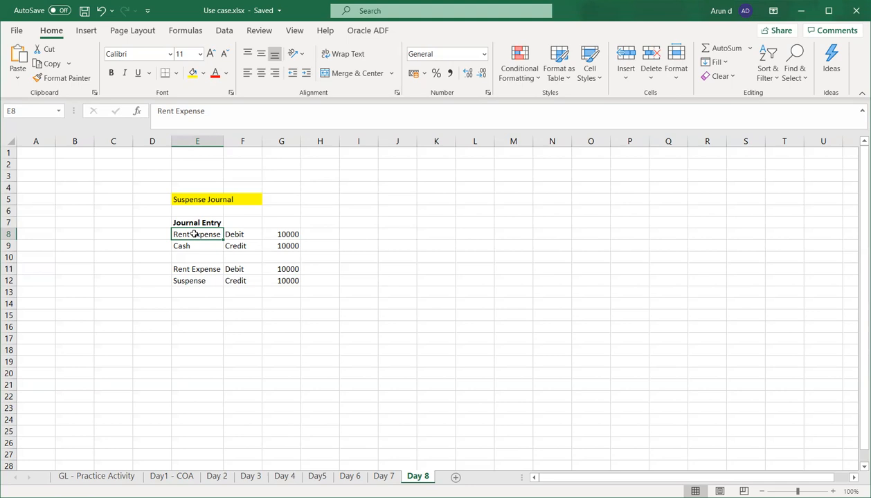
Enter the company name TATA in cell J7 and its first supplier, ABC Supplier, in cell K6
left_click(397, 220)
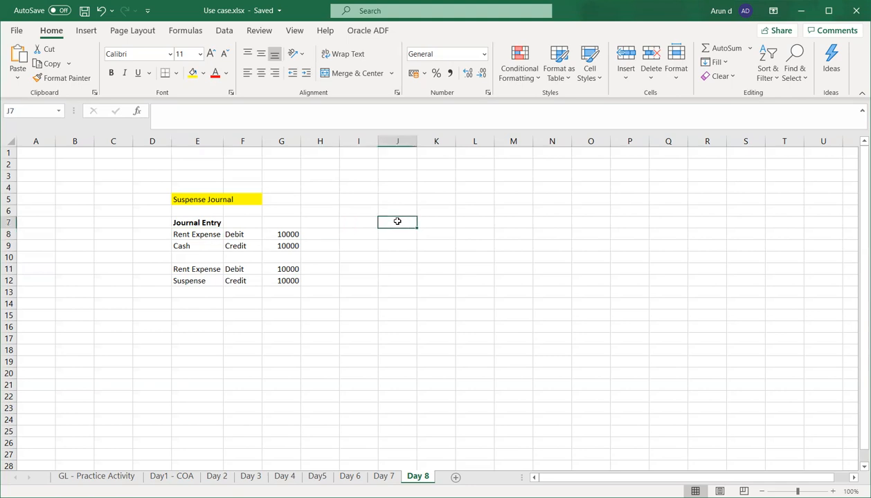
type("TATA")
key("Tab")
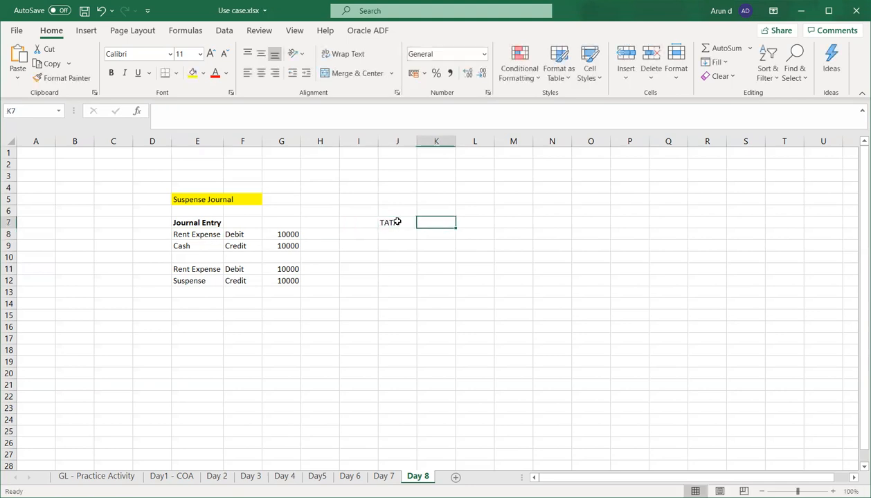
key("Up")
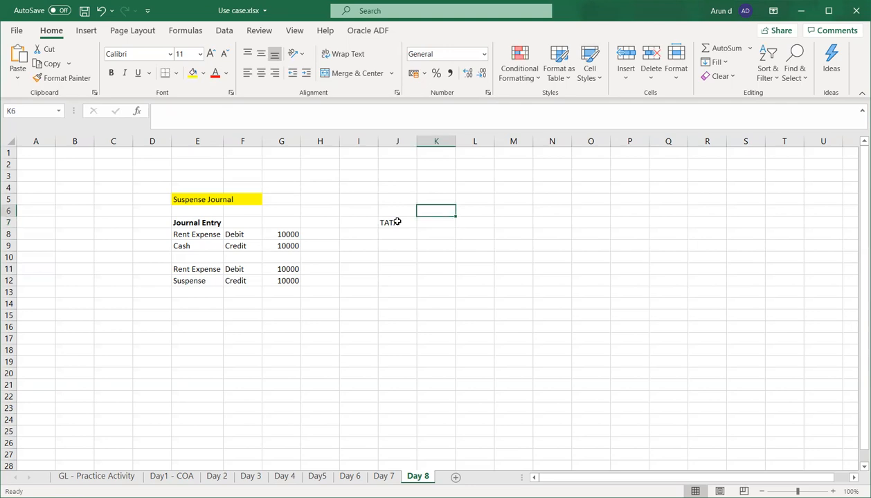
type("ABC")
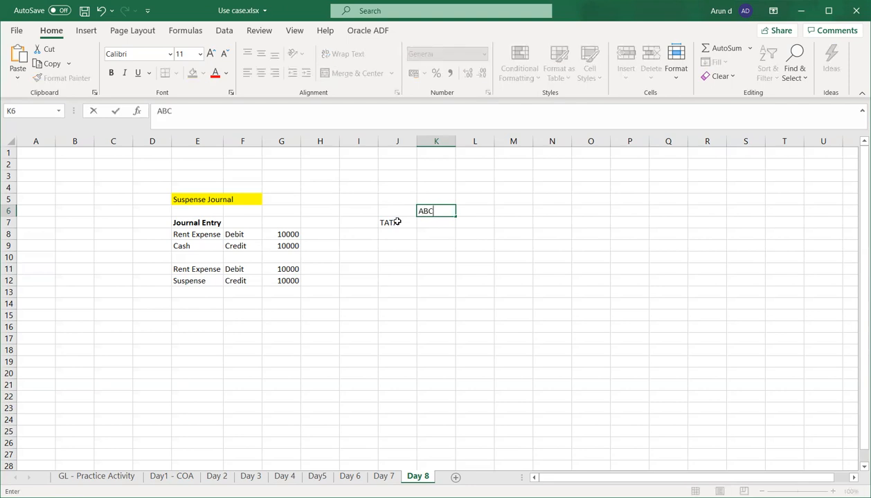
type(" Supplier")
key("Tab")
Continue the supplier list in column K with Axon Supplier in K7 and Honeywell Supplier in K8
key("Down")
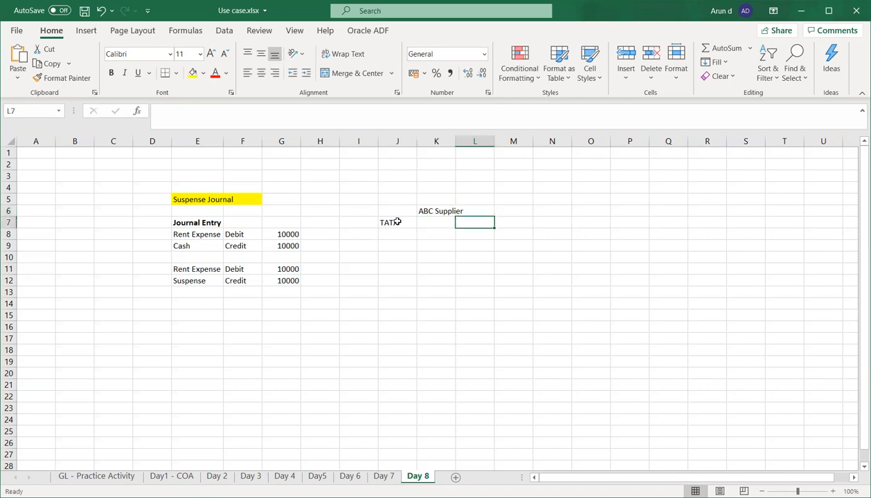
key("Left")
type("Axo")
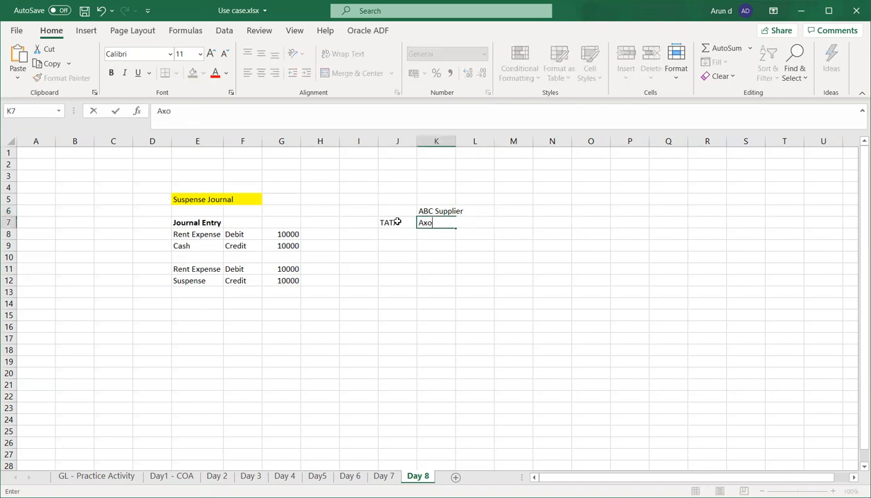
type("n Supplier")
key("Tab")
key("Return")
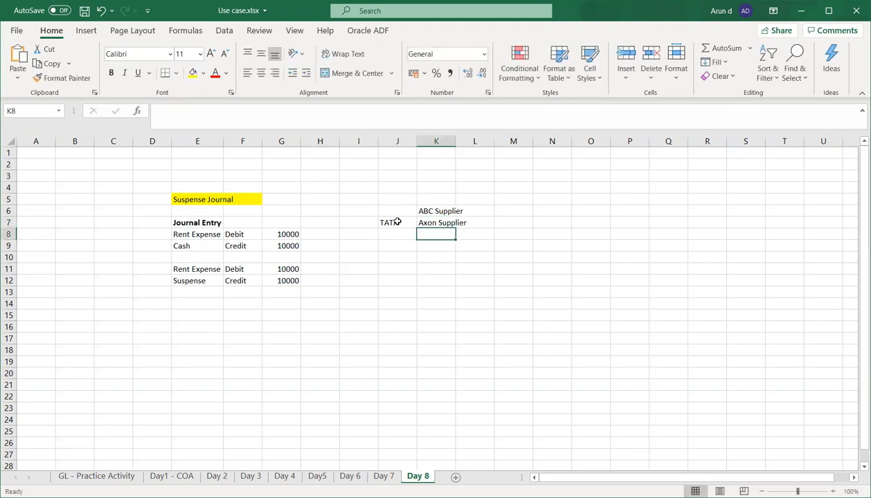
type("Honeyw")
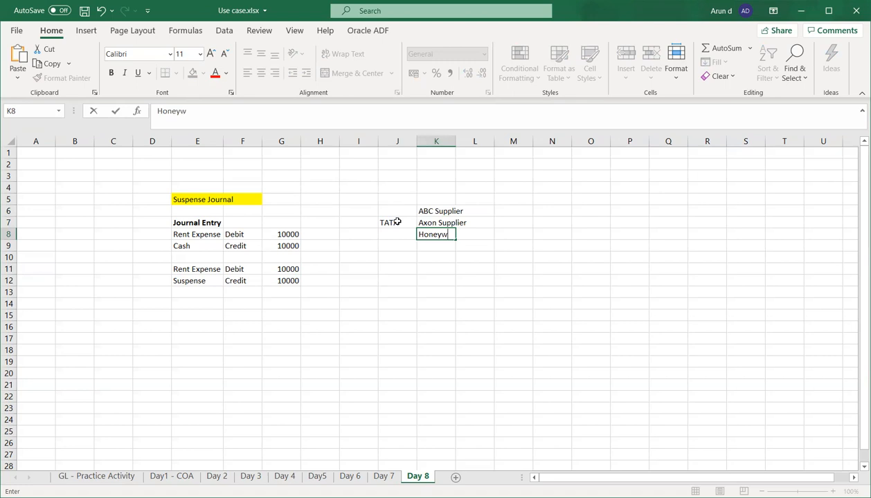
type("ell Supplier")
key("Tab")
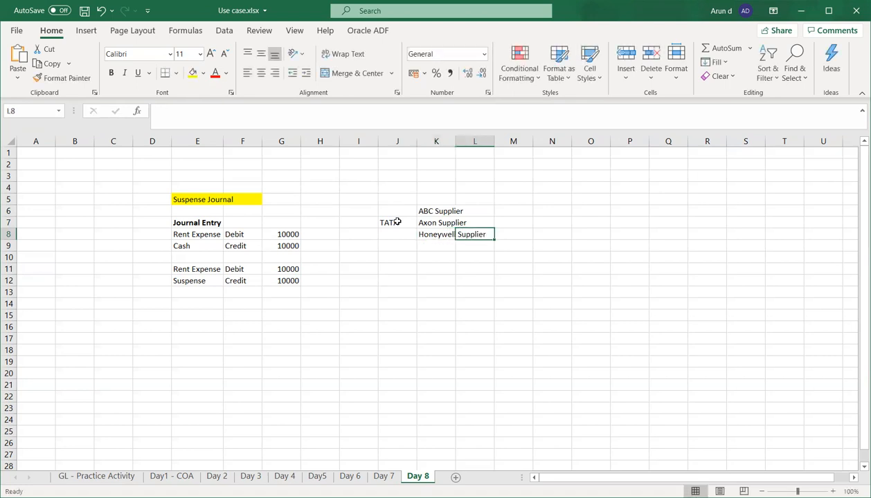
Add ABC Infra to the supplier list in cell K9
key("Left")
key("Left")
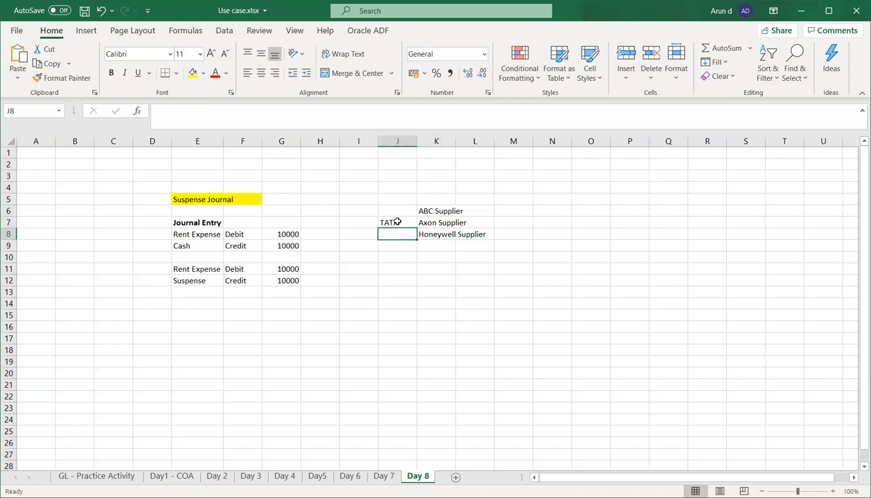
key("Right")
key("Down")
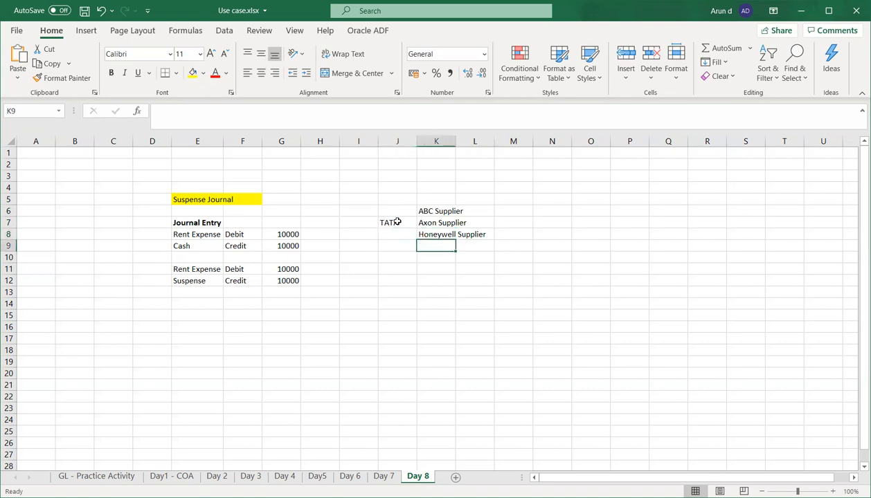
type("ABC Infra")
key("Tab")
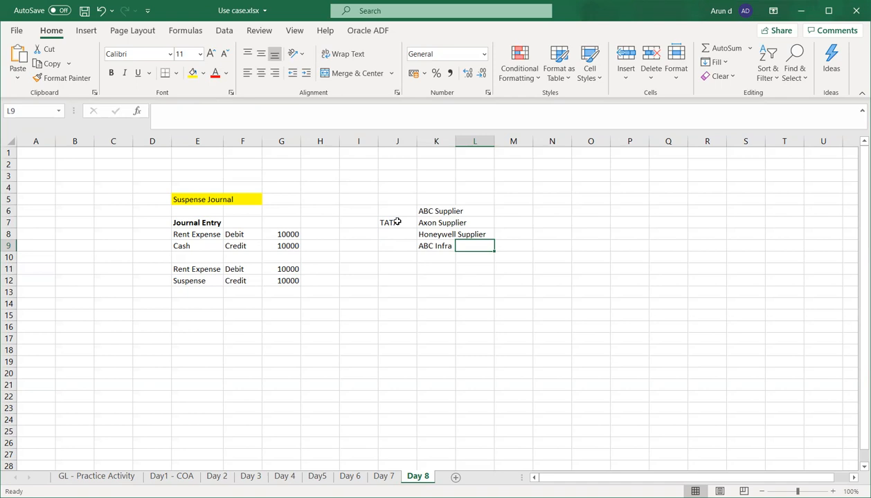
Review the TATA company cell against its supplier list in K6:K9, focusing on ABC Infra
key("Left")
key("Left")
key("Up")
key("Up")
key("Up")
key("Down")
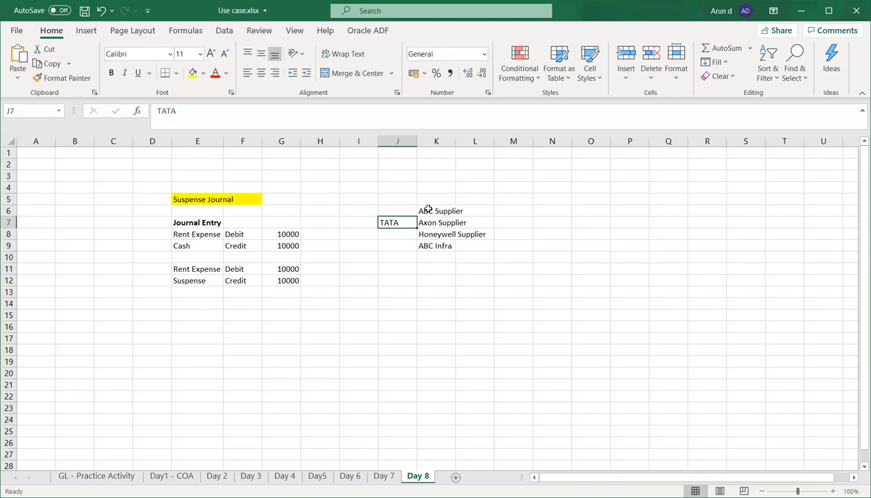
left_click_drag(428, 210, 423, 246)
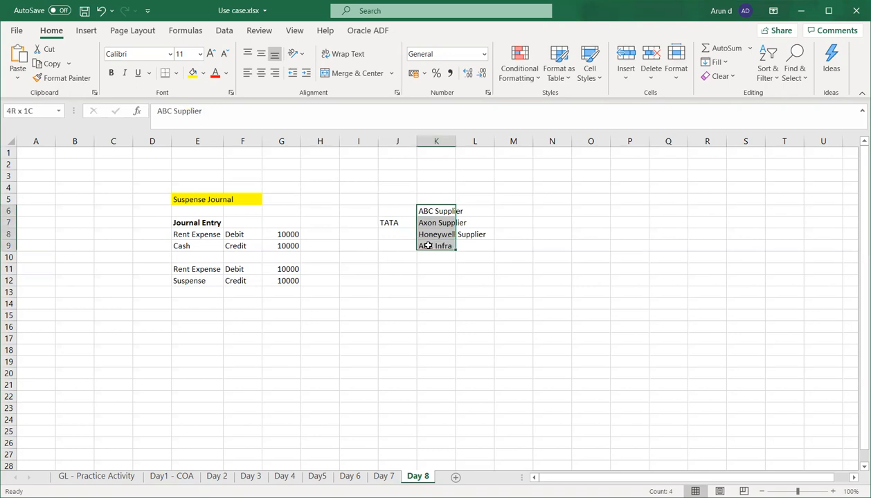
left_click(429, 303)
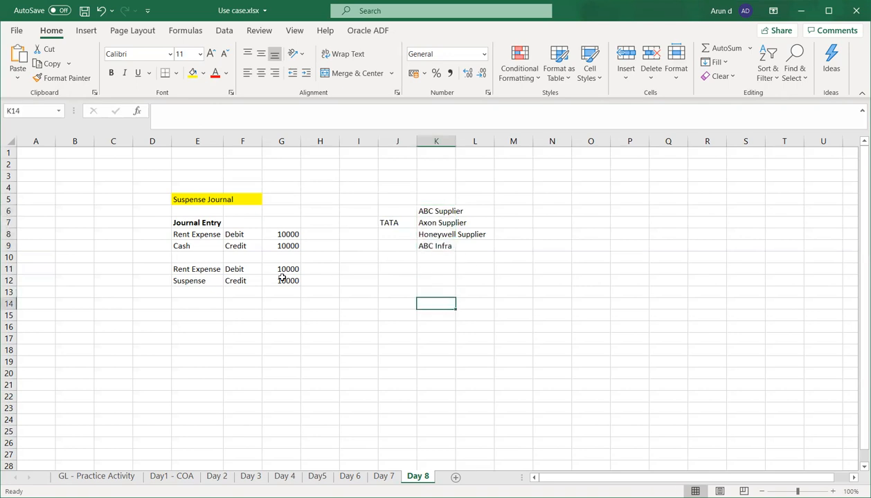
left_click(429, 246)
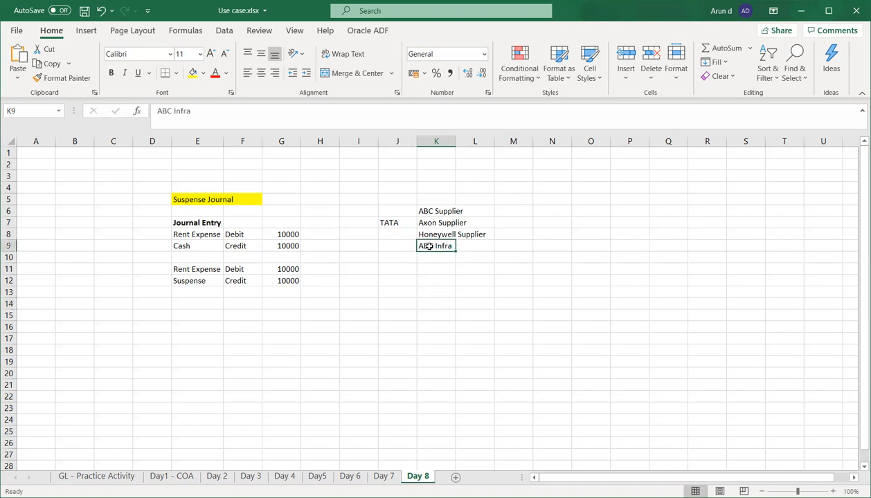
left_click(388, 223)
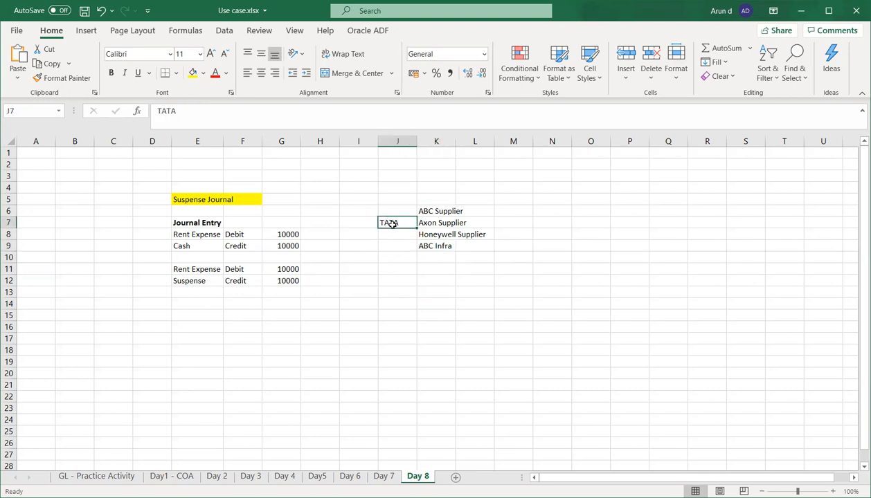
left_click(429, 247)
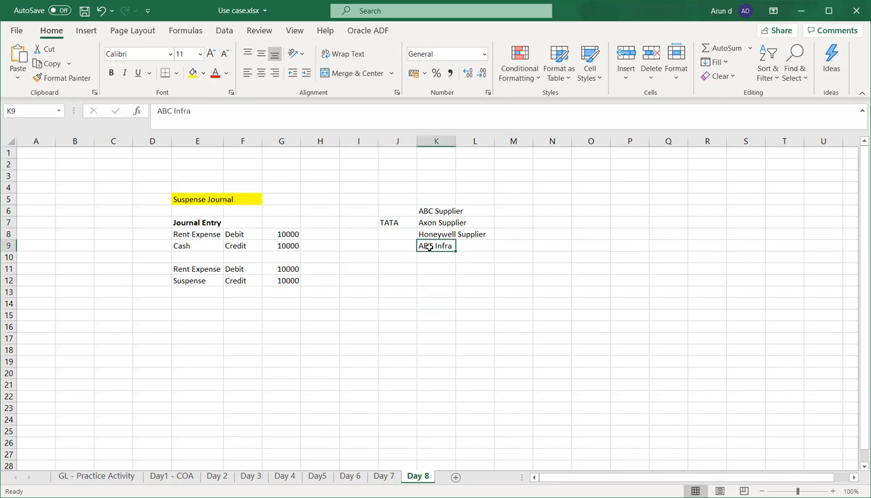
Compare the two journal entries in rows 8–9 and 11–12, examining the Cash and Suspense credit lines
left_click(193, 233)
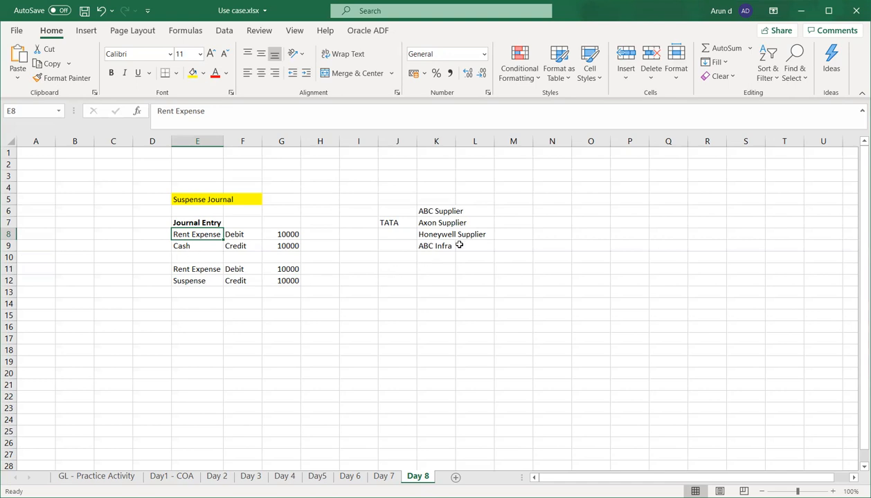
left_click(178, 246)
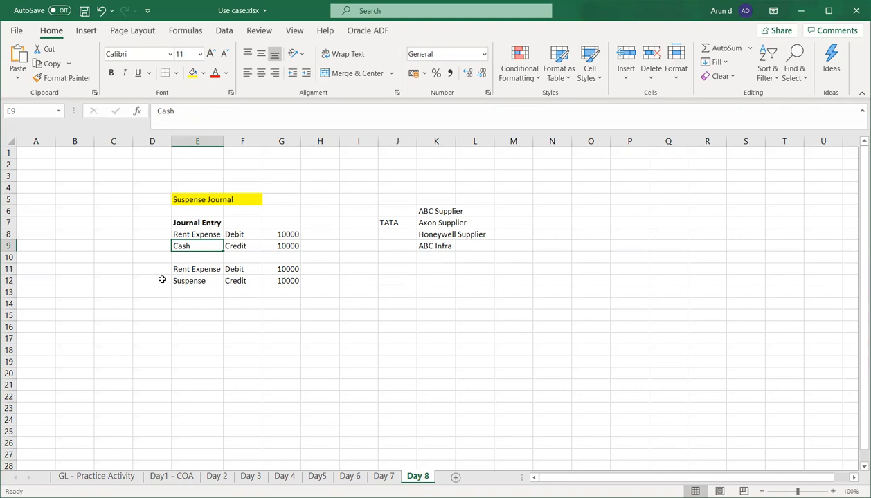
left_click(180, 268)
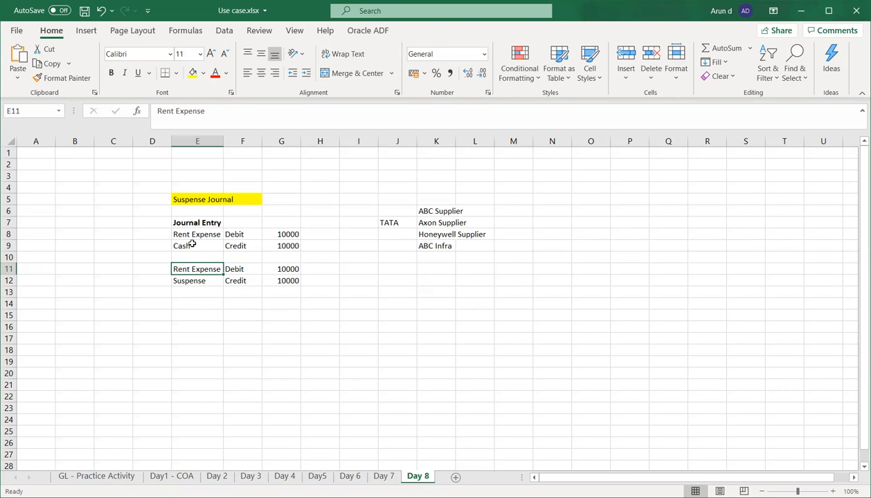
left_click_drag(191, 244, 291, 244)
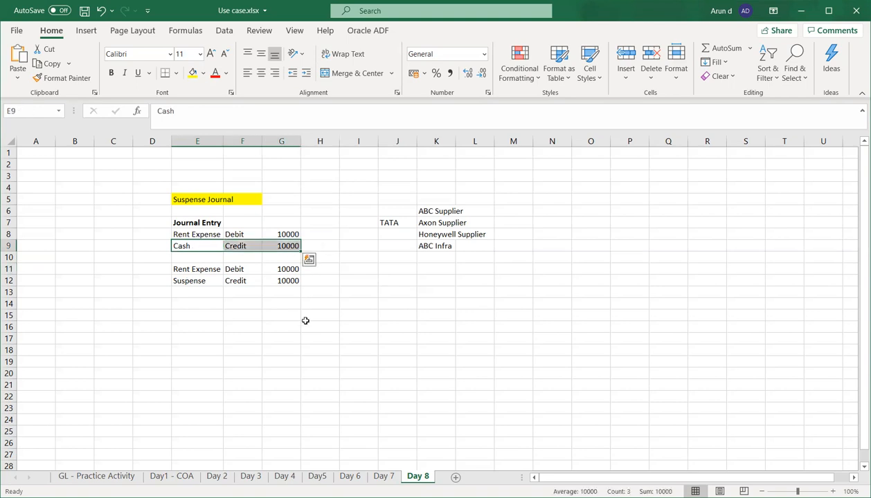
left_click(313, 354)
left_click_drag(189, 283, 289, 286)
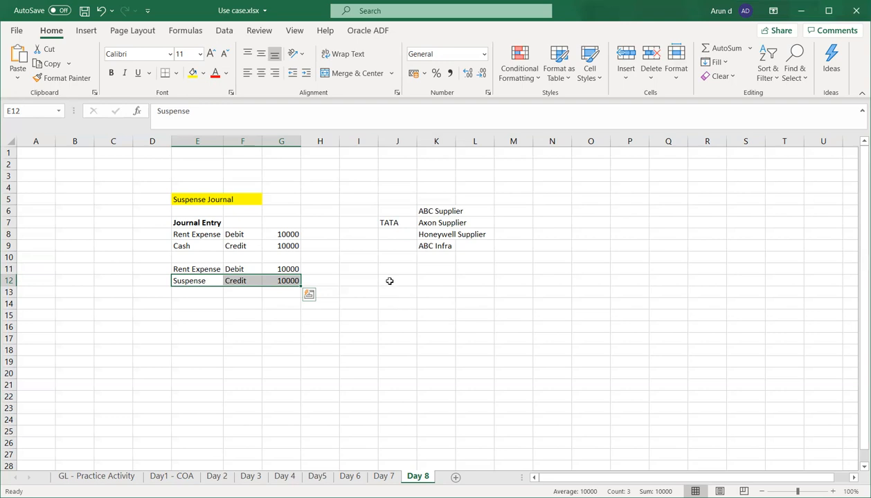
Note the ledger setting in row 12 with "Ledger option" in J12 and "Enable" in K12
left_click(390, 282)
type("Ledger")
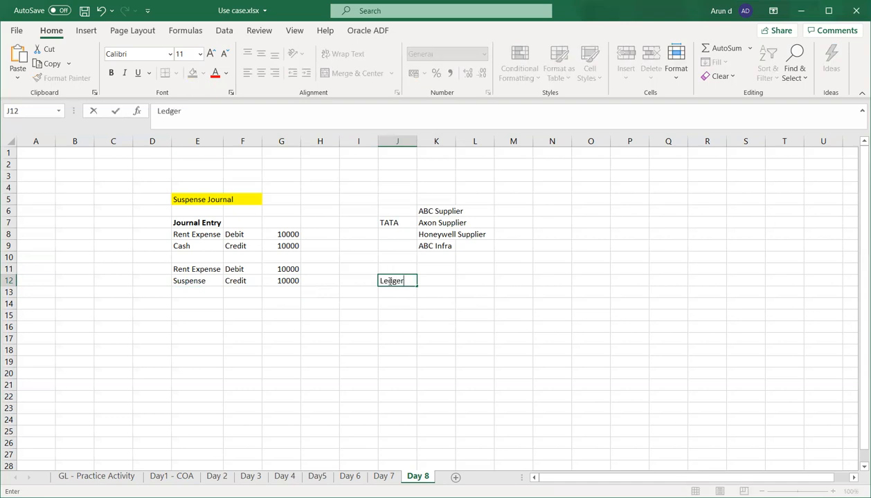
type(" option")
key("Tab")
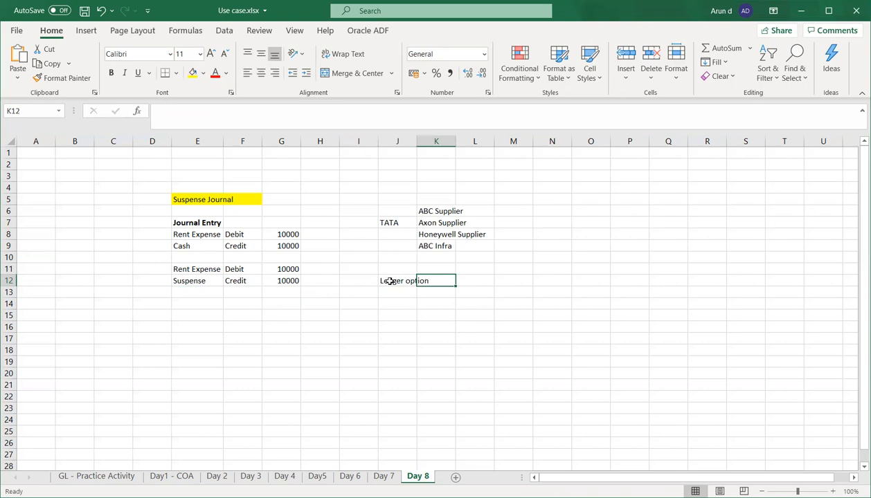
type("Enable")
key("Tab")
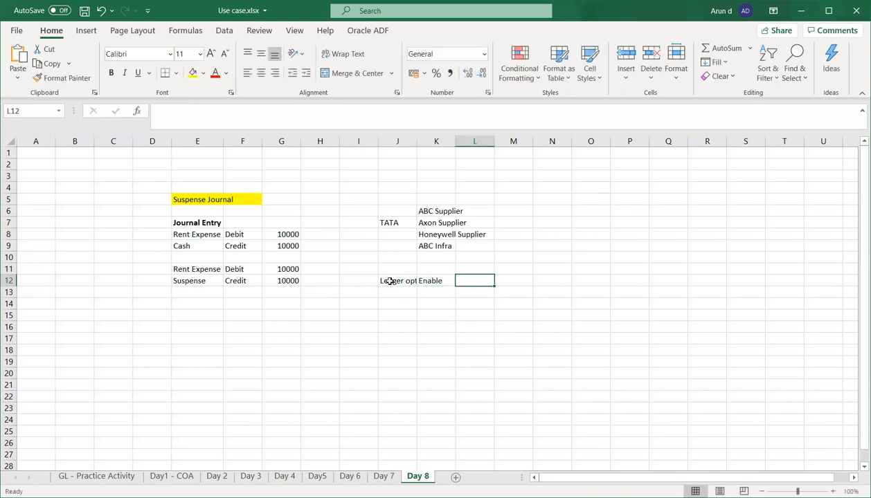
Enter "Suspense account" in cell K13, below the Enable note
key("Down")
key("Left")
type("Suspunse")
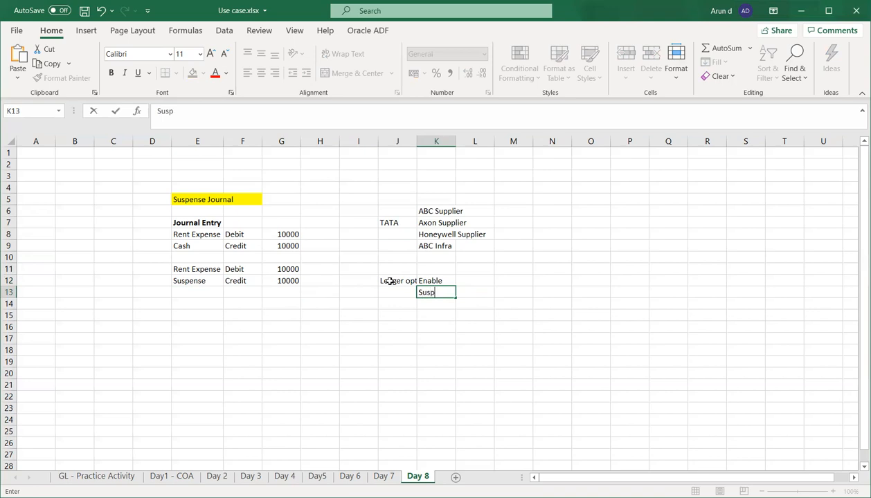
key("BackSpace")
key("BackSpace")
key("BackSpace")
key("BackSpace")
key("BackSpace")
type("pense account")
key("Tab")
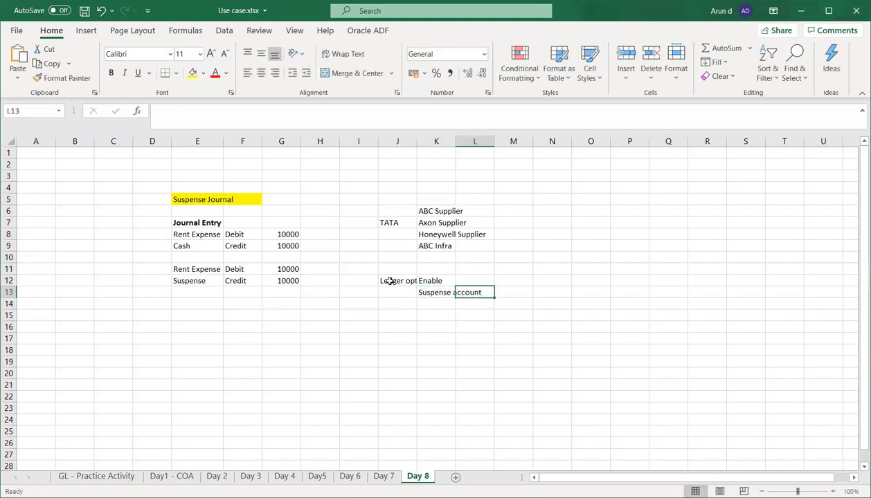
Review the Suspense account note, the Suspense credit line in row 12 and the whole example in D4:L18
key("Return")
key("Left")
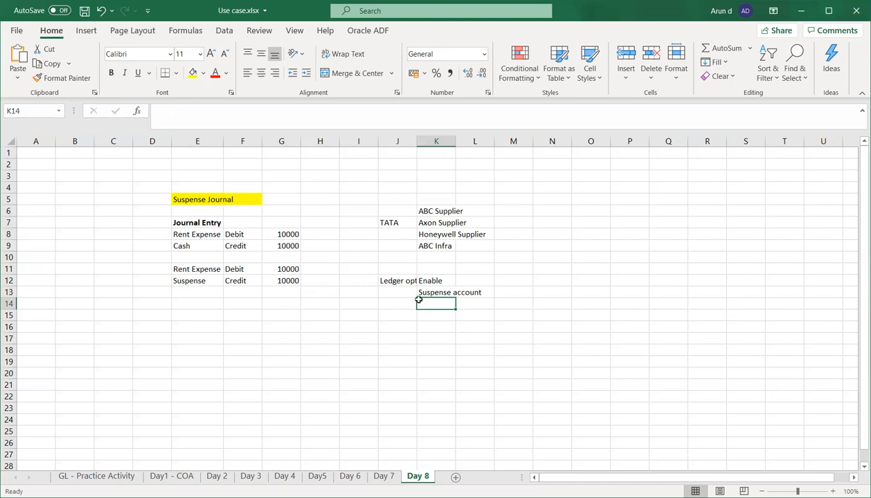
left_click(421, 289)
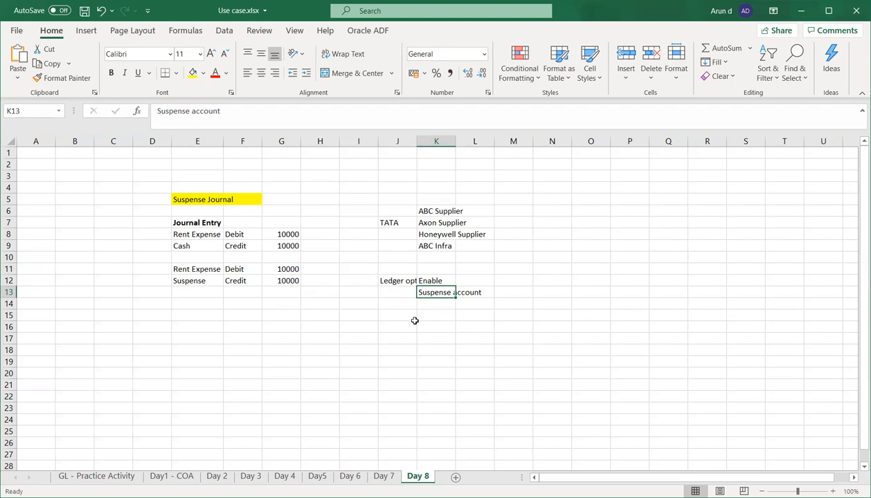
left_click(280, 281)
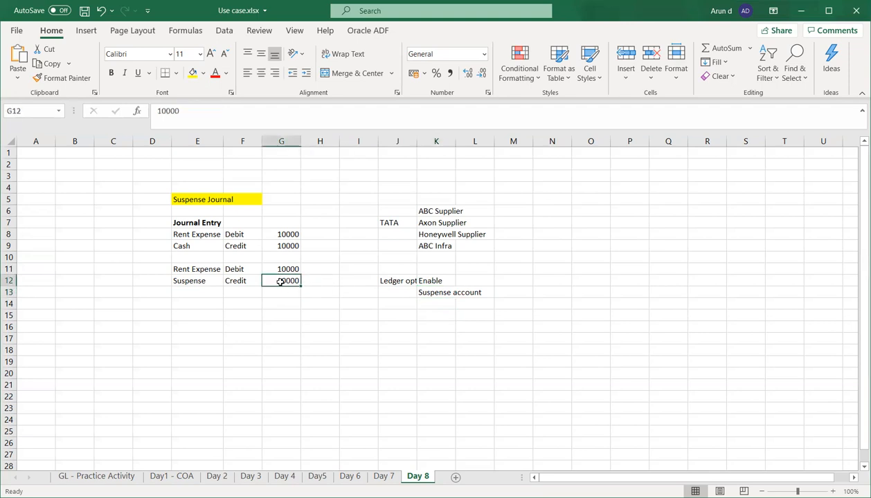
left_click(187, 281)
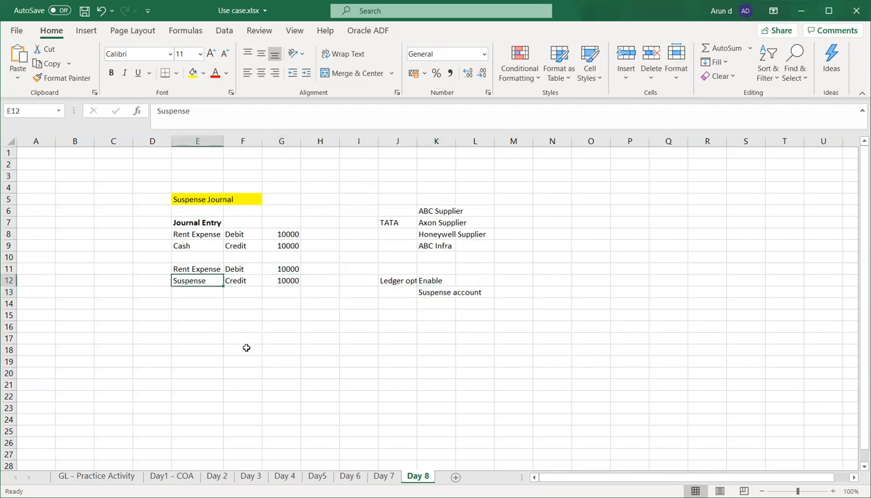
left_click_drag(140, 189, 481, 352)
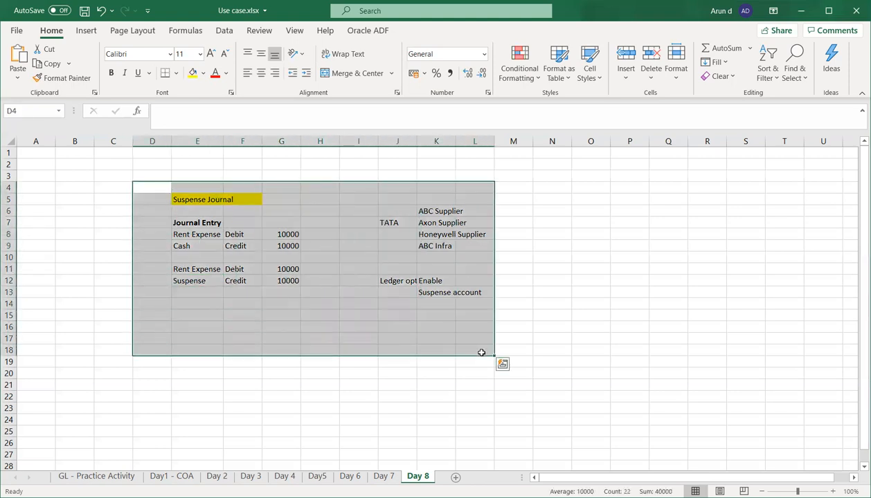
left_click_drag(182, 322, 182, 317)
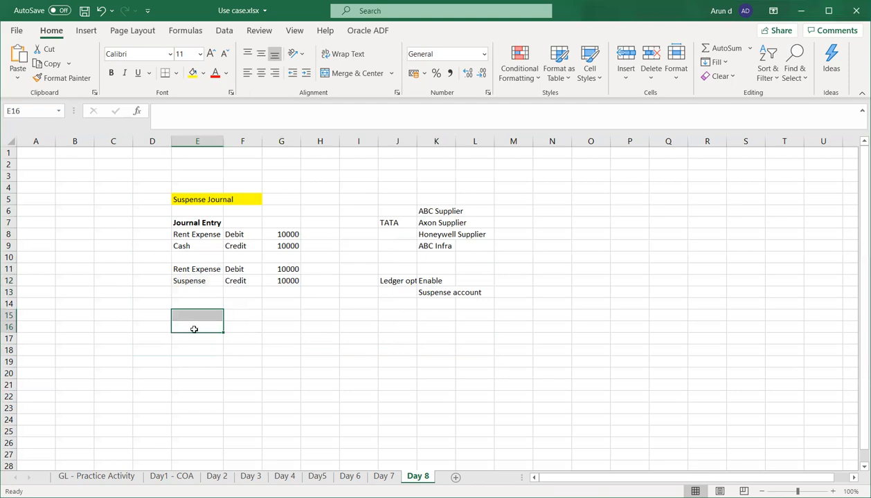
left_click(195, 325)
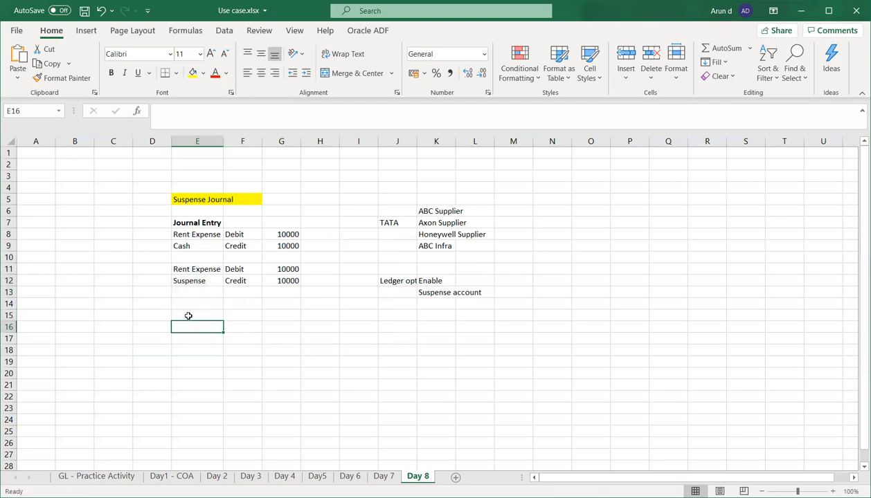
left_click(188, 315)
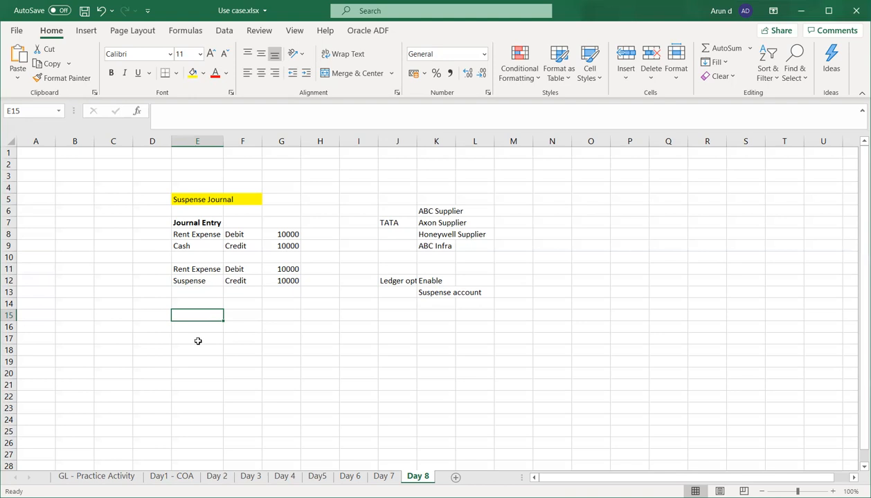
left_click(195, 338)
left_click(189, 315)
left_click_drag(200, 316, 274, 333)
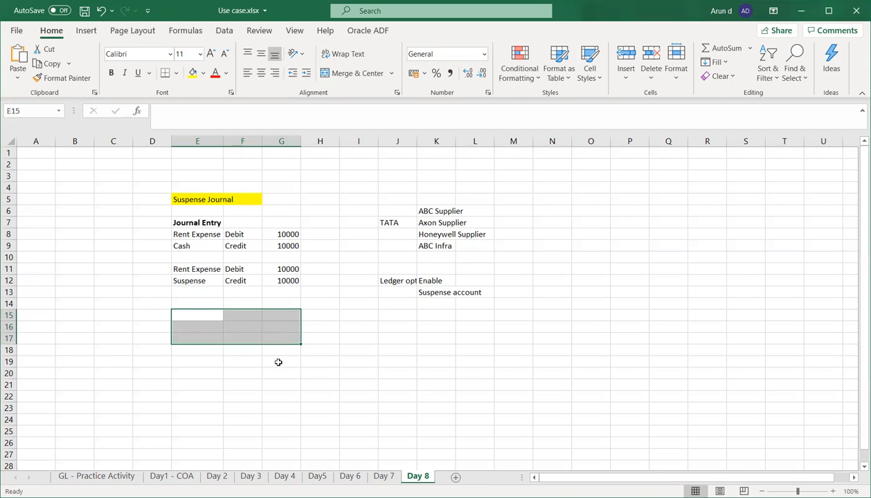
left_click(204, 356)
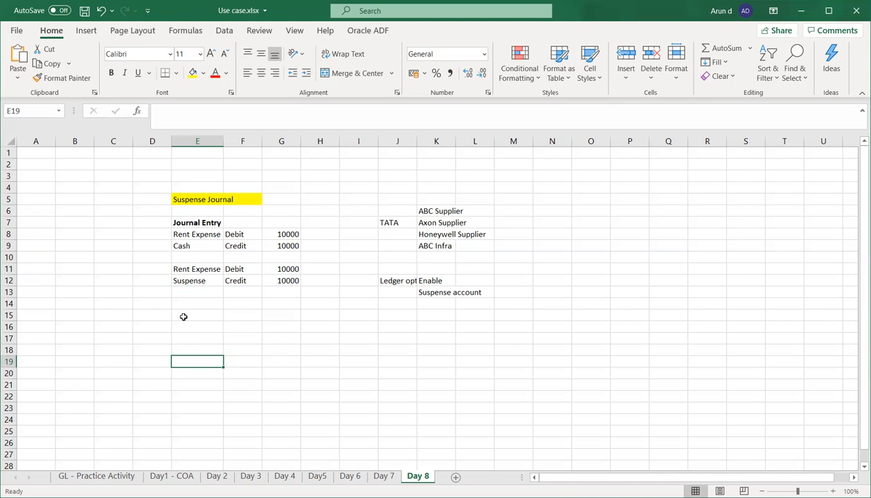
Enter the title "Trial Balance Report" in cell E15, below the journal entries, and save the workbook
left_click(183, 317)
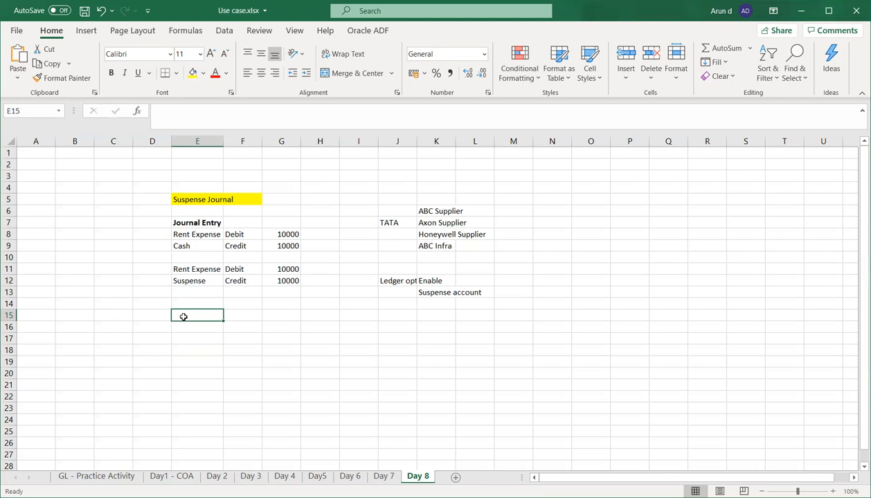
type("T")
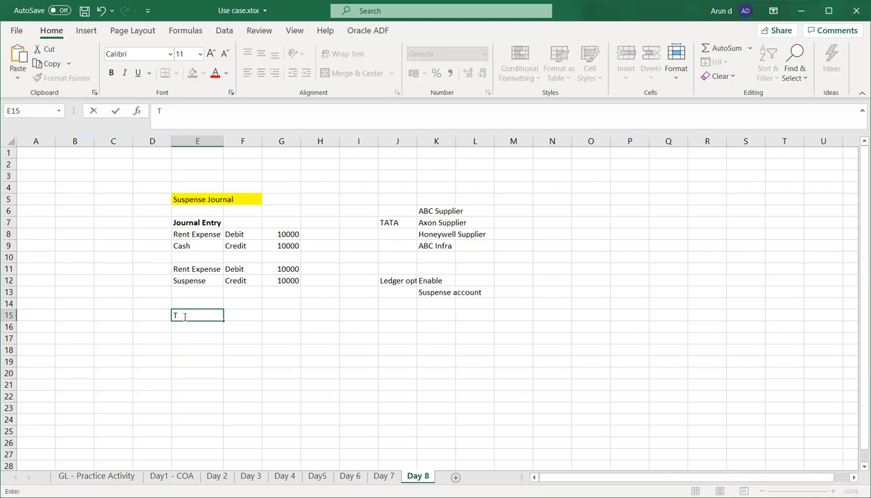
type("rial Balance")
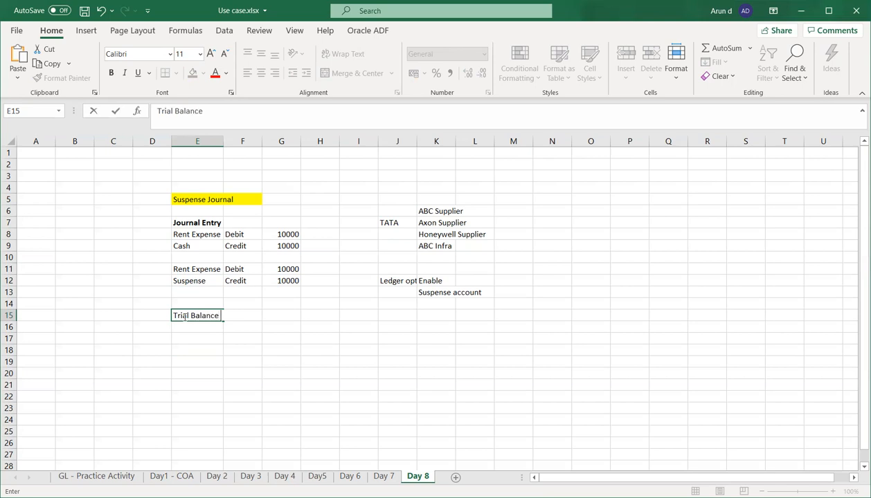
type(" Report")
key("Tab")
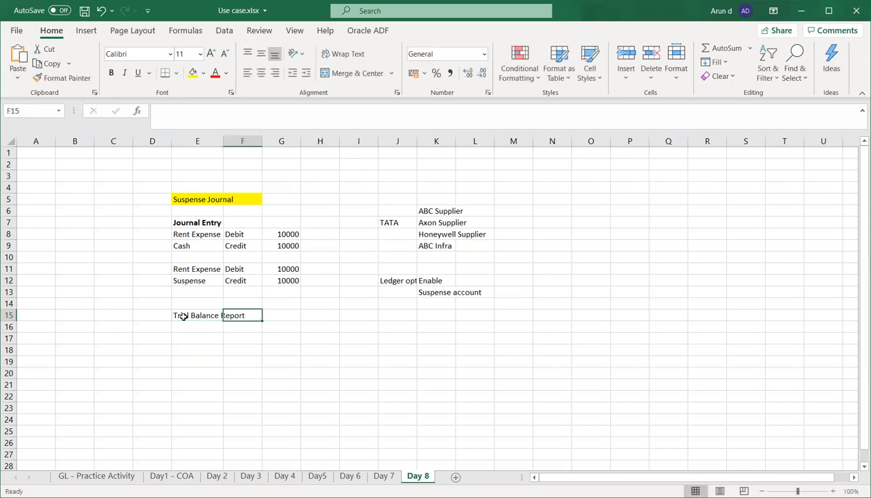
key("Down")
key("Down")
key("Left")
key("Left")
key("Right")
key("ctrl+s")
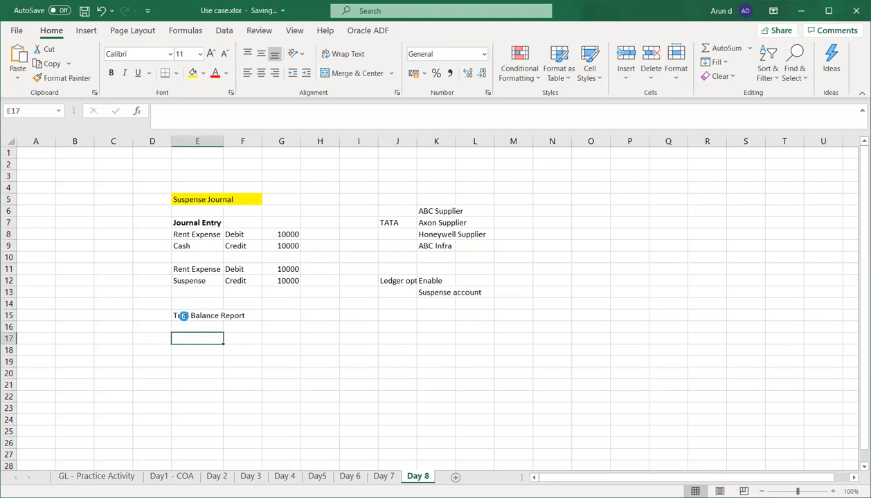
Enter the report's first account line with 2375 in E17 and "Rent Account" in F17
type("2375")
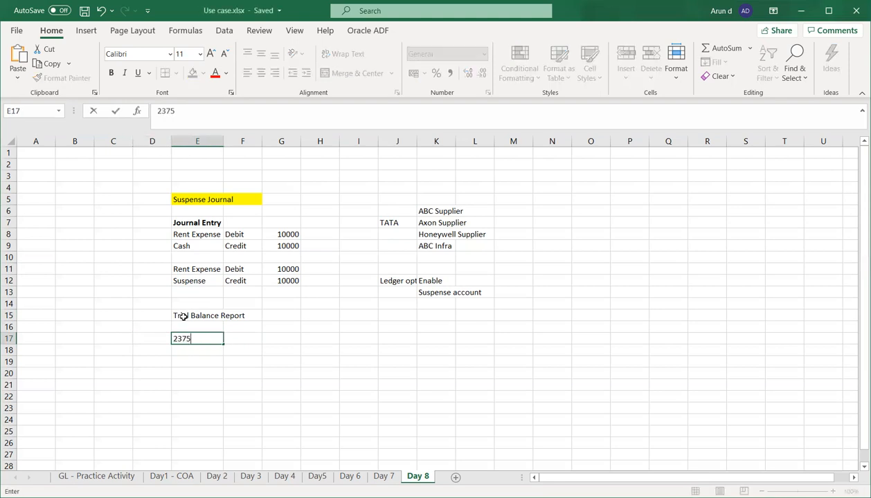
key("Tab")
type("R")
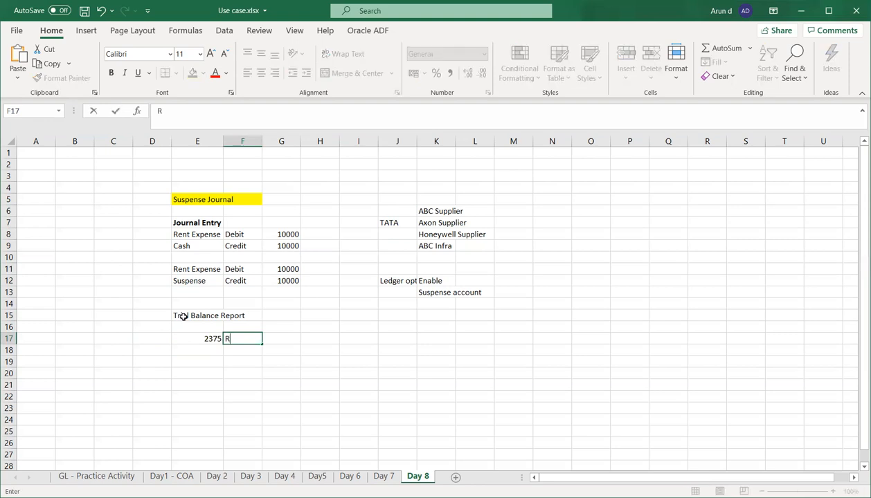
type("ent Account")
key("Tab")
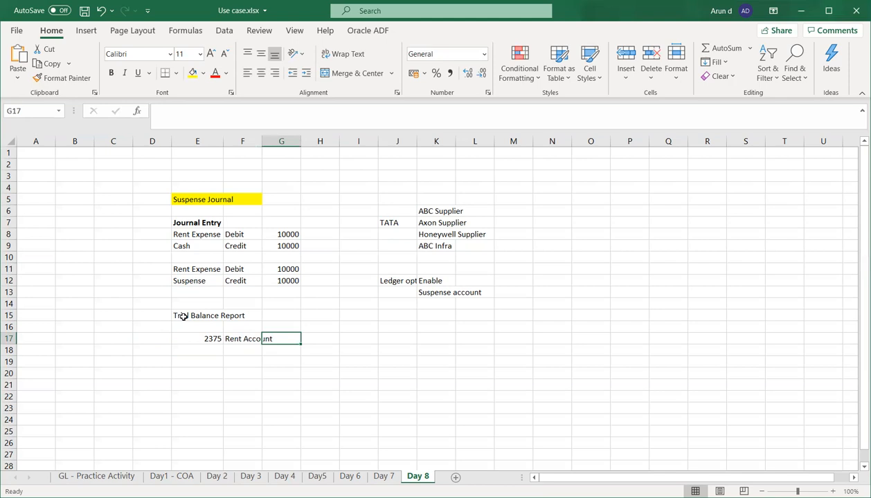
Add the column headers "Account", "Description" and "Opening balance" in E16:G16, above the rent account line
key("Left")
key("Left")
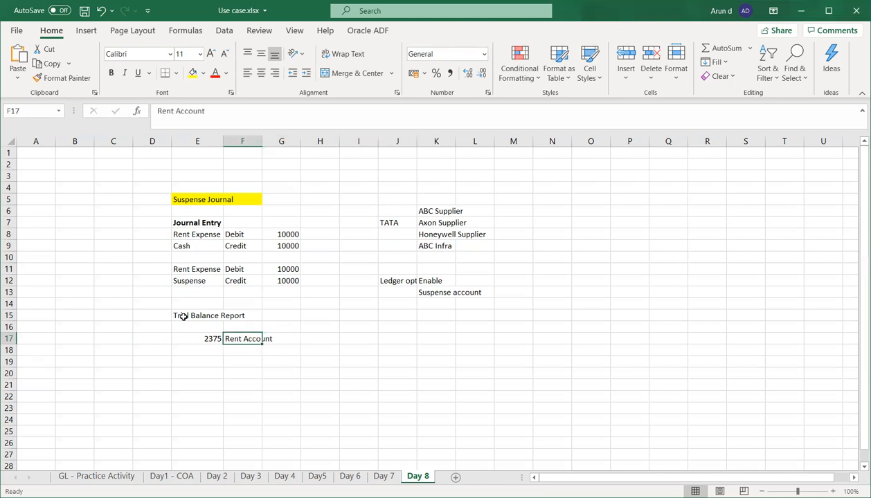
key("Up")
type("Account")
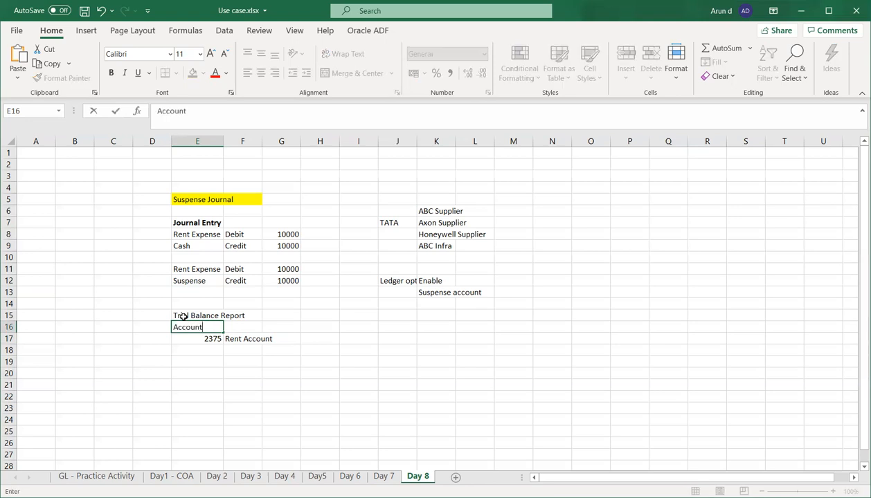
key("Tab")
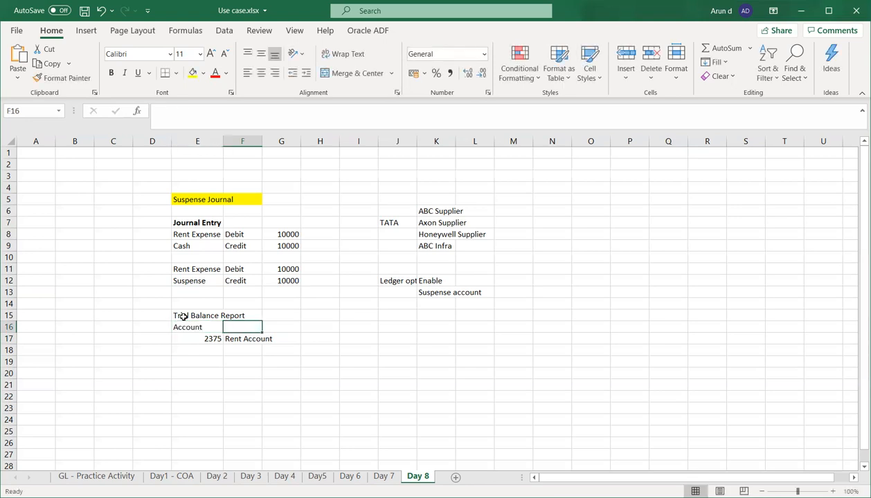
type("Descr")
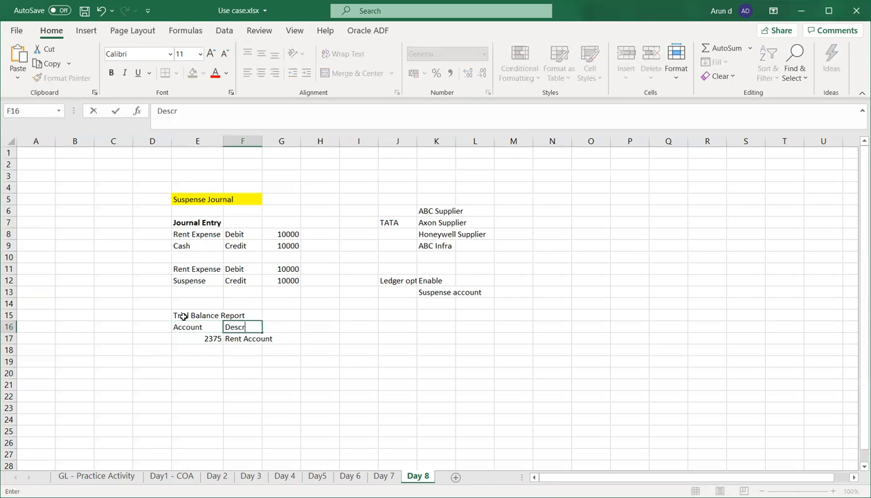
type("iption")
key("Tab")
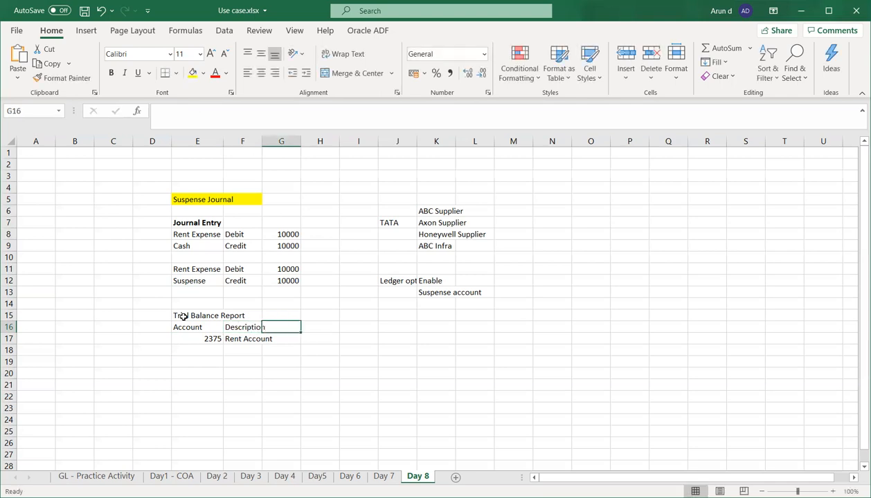
type("Opening")
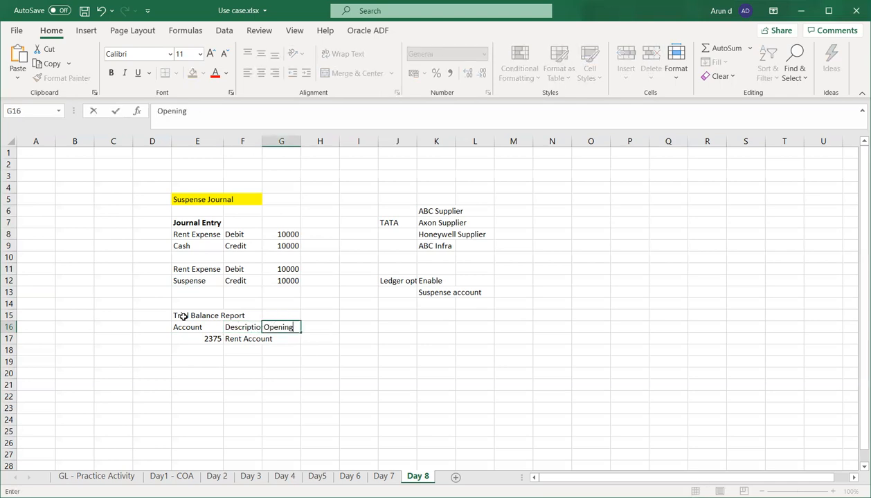
type(" balance")
key("Tab")
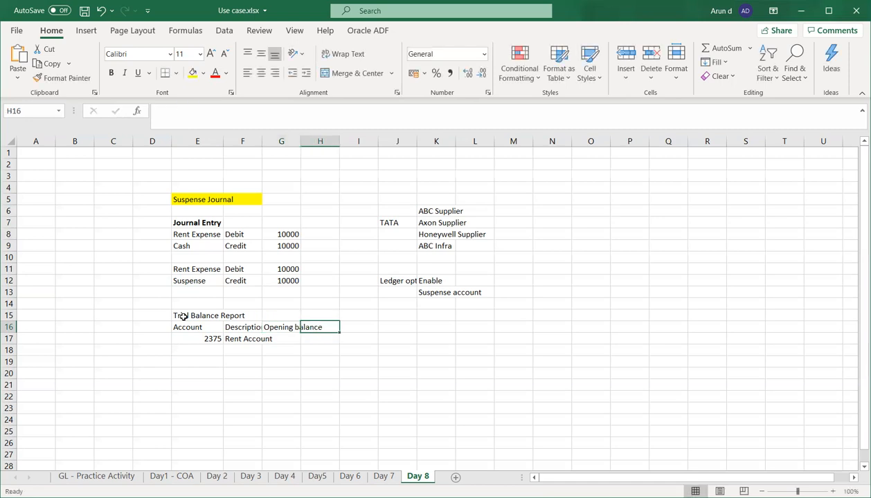
Continue the header row with "Debit", "Credit" and "Closing balance" in H16:J16
type("Debit")
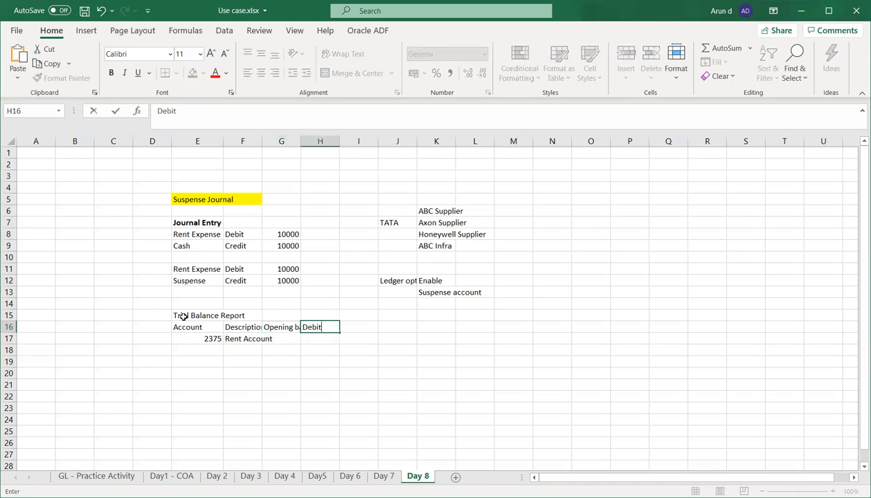
key("Tab")
type("Credit")
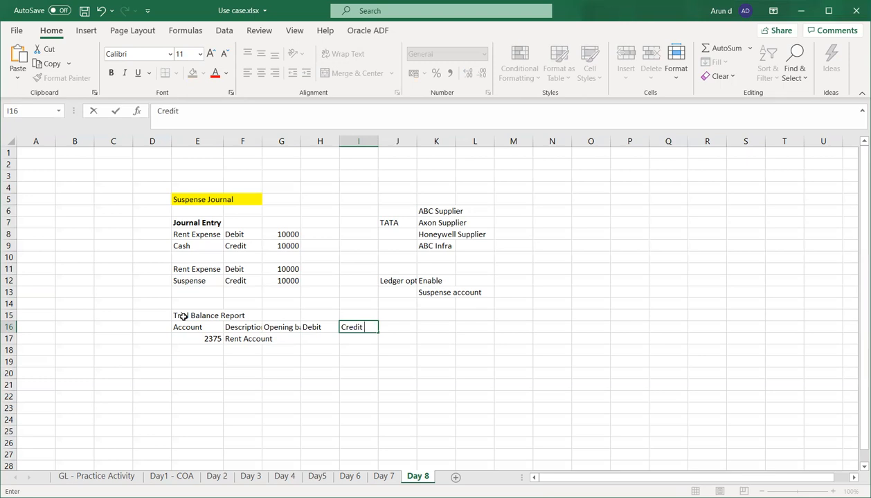
key("Tab")
type("C")
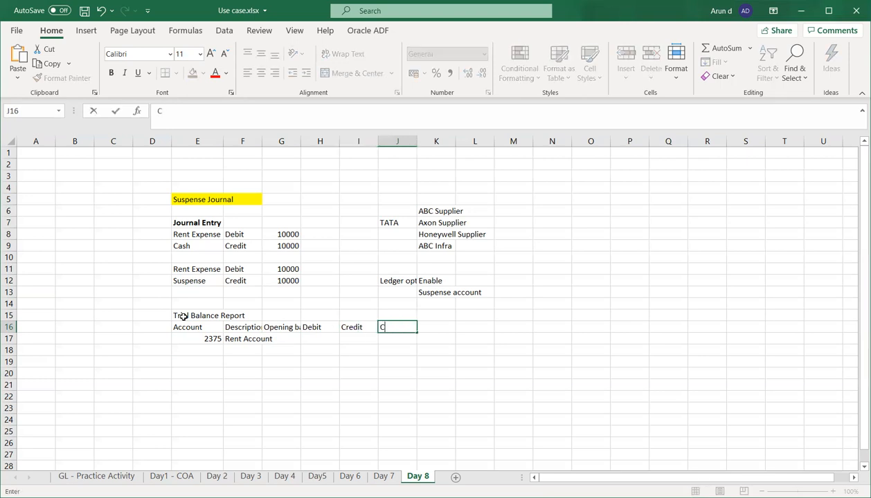
type("losing balance")
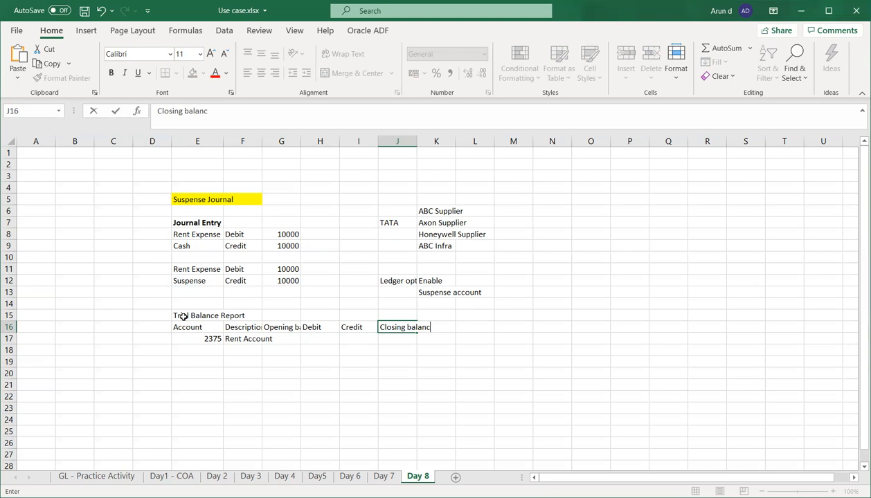
key("Tab")
Enter an opening balance of 0 for the rent account in cell G17
key("Down")
key("Left")
key("Left")
key("Left")
key("Left")
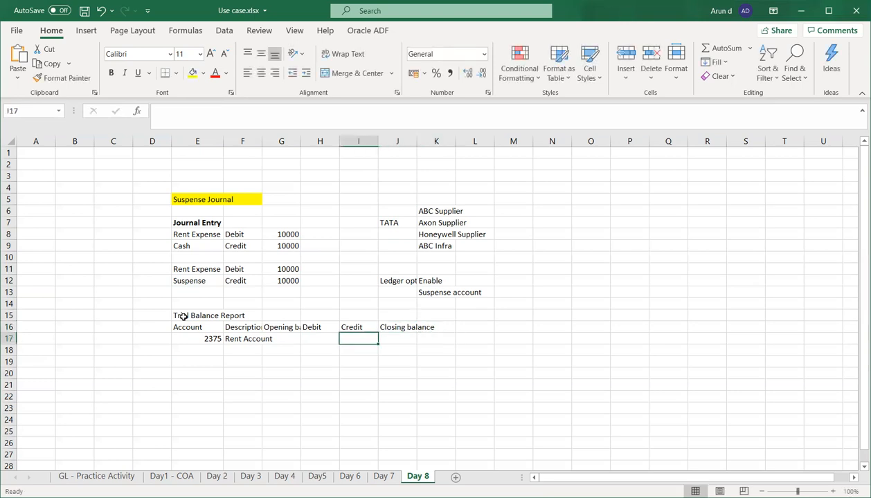
type("0")
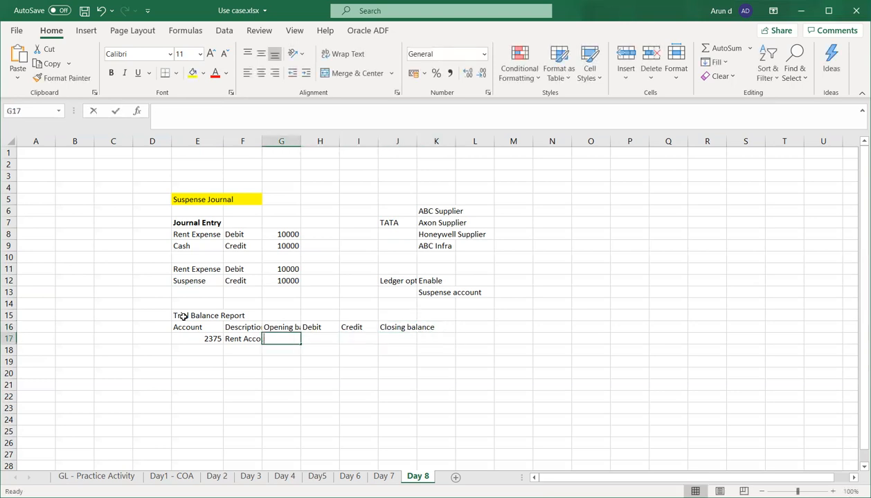
key("Tab")
Add a "Period" header in D16, in front of the Account column header
key("Left")
key("Left")
key("Left")
key("Left")
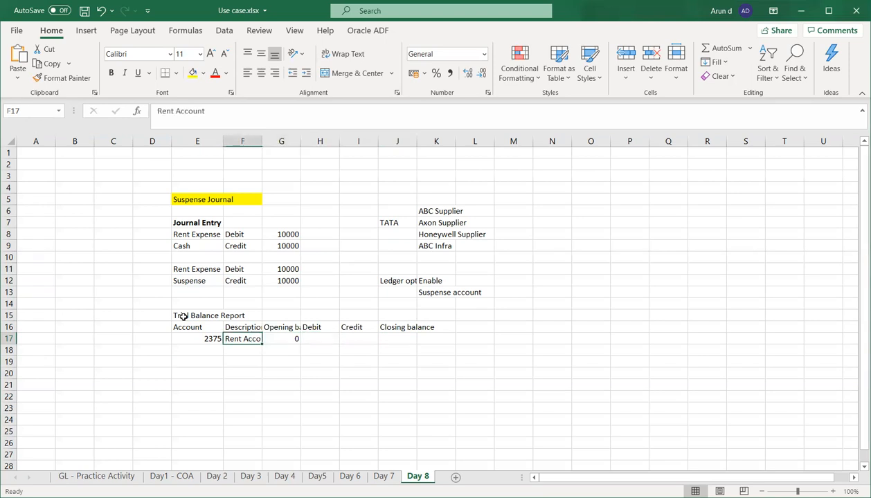
key("Up")
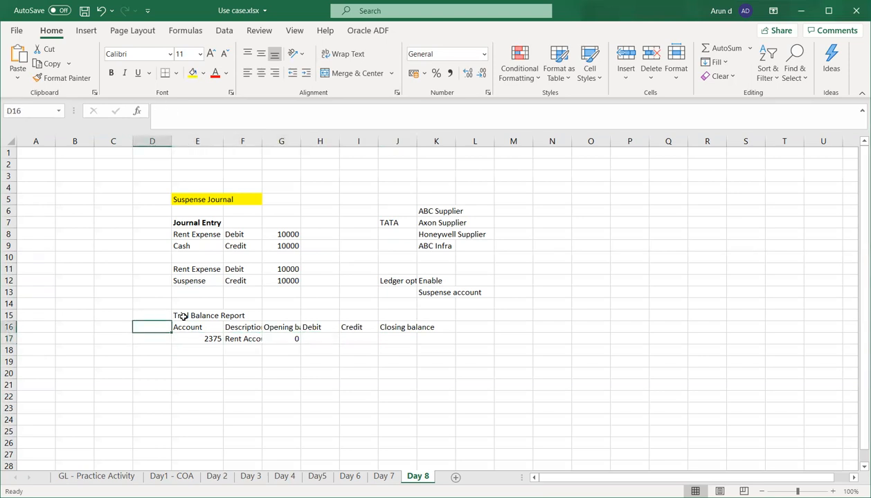
type("Period")
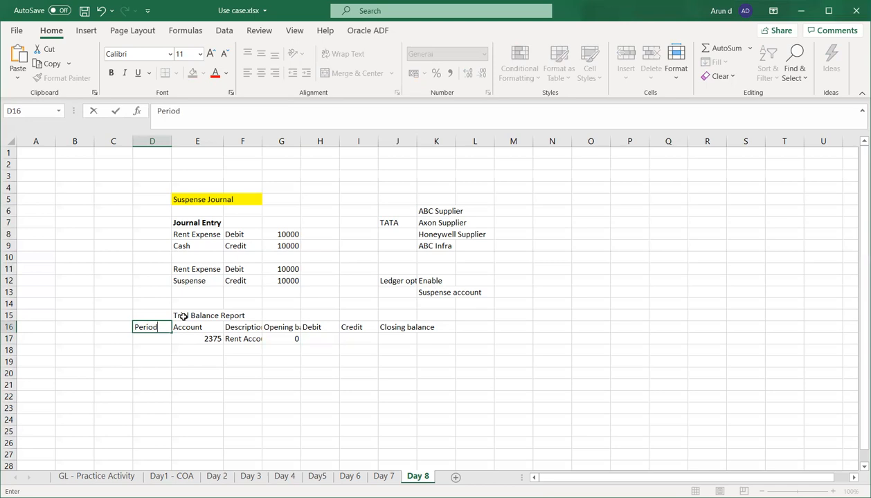
key("Tab")
key("Return")
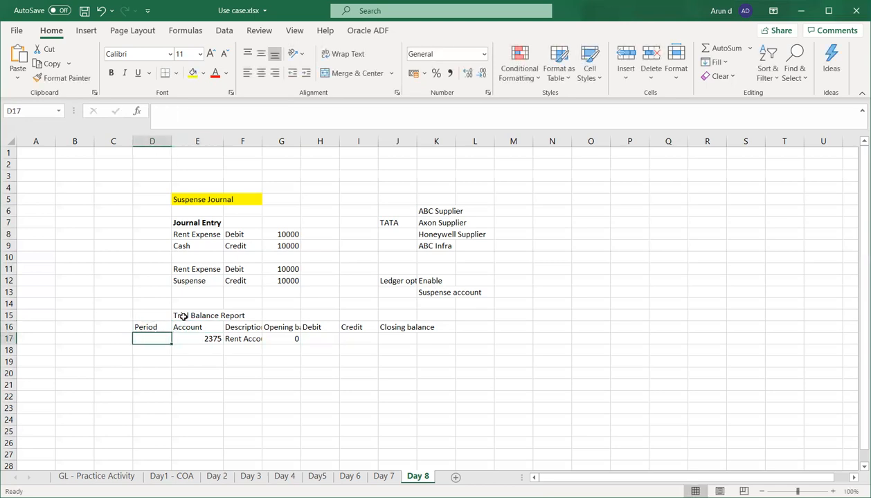
Enter the period Jan-20 for the rent account line in cell D17
type("Oc")
key("BackSpace")
key("BackSpace")
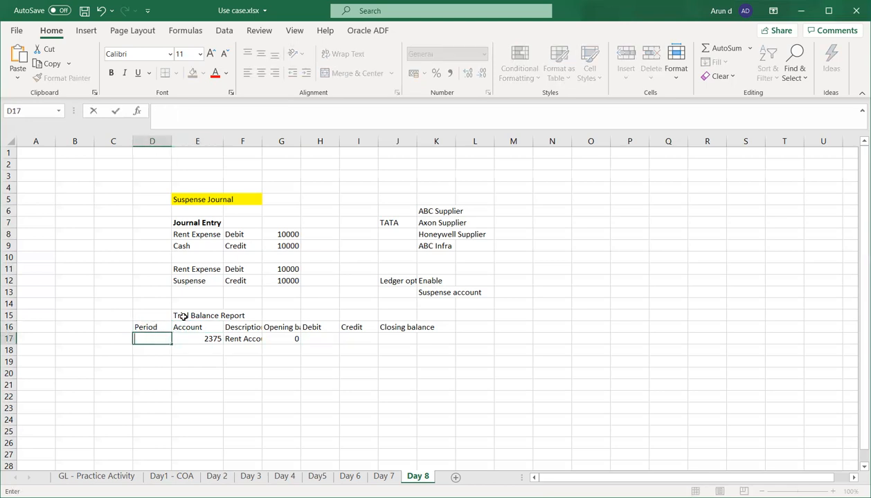
type("Jan-20")
key("Tab")
key("Tab")
key("Tab")
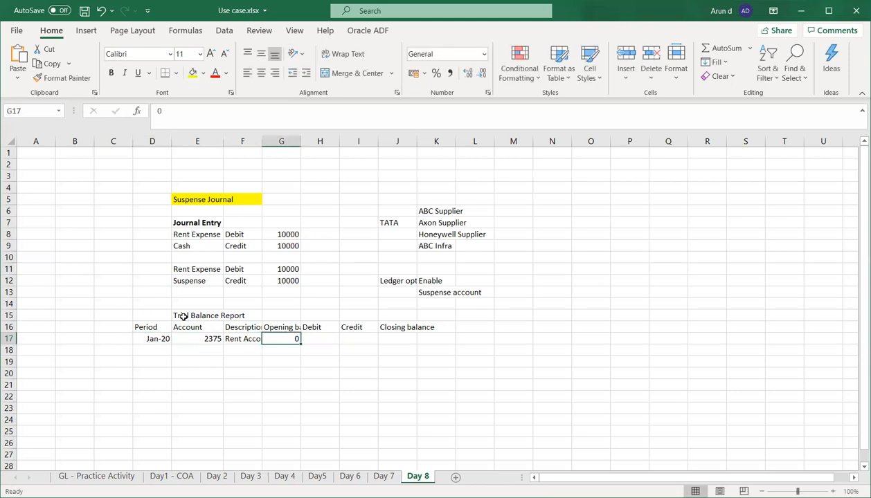
key("Tab")
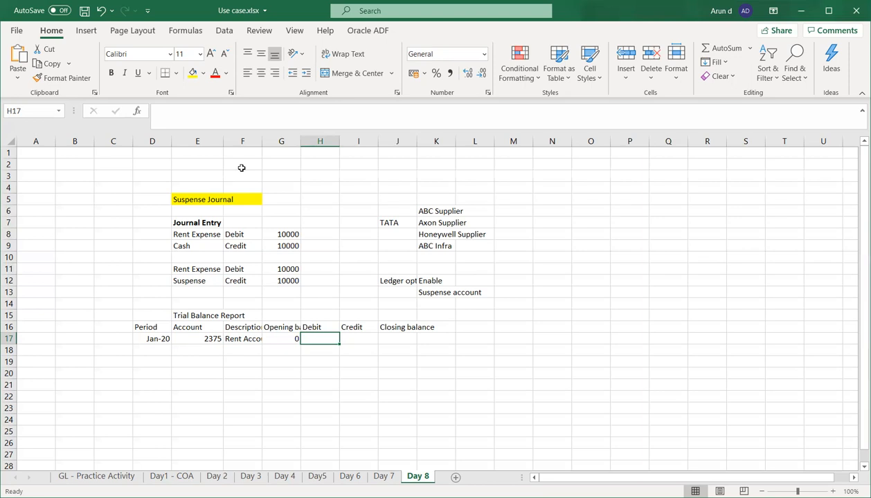
Fit the widths of columns F and G to their contents
double_click(260, 139)
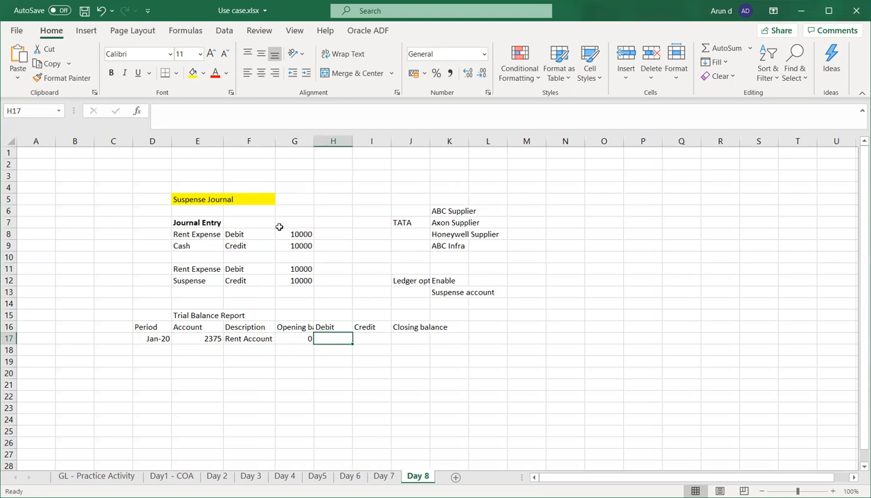
double_click(312, 139)
Enter a debit of 10,000 and a credit of 10,000 for the Jan-20 rent account line in H17 and I17
left_click(358, 350)
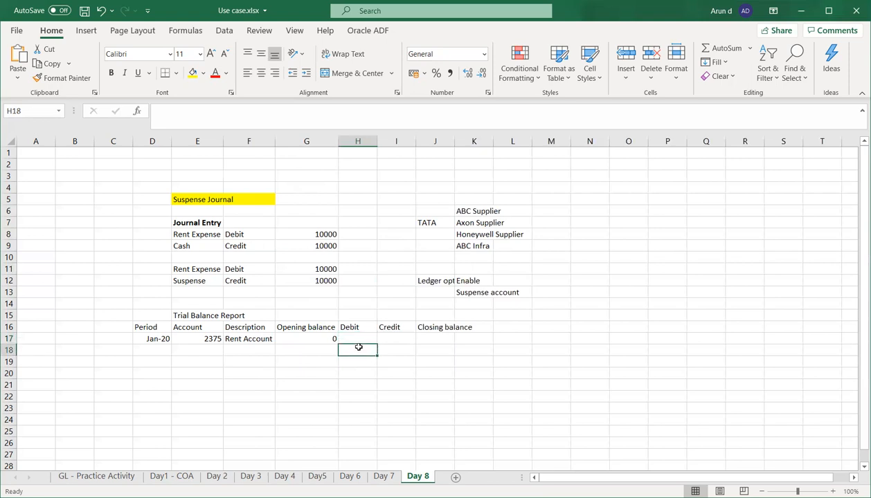
left_click(357, 339)
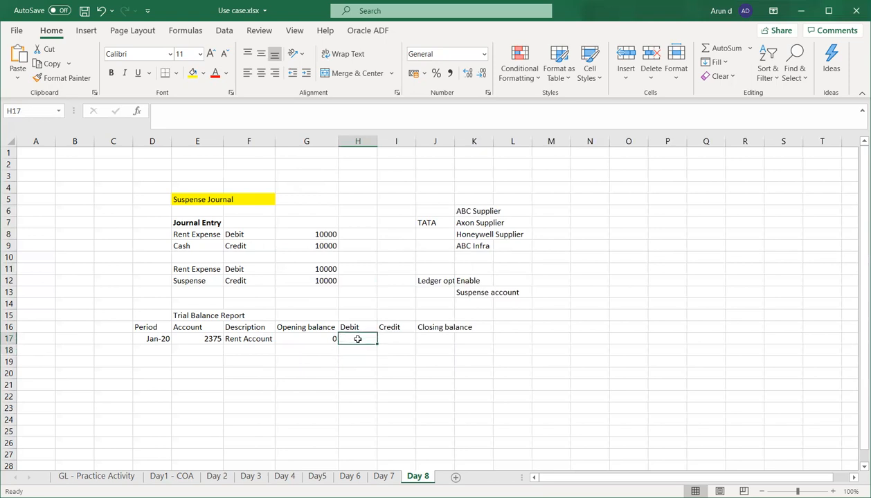
type("10,000")
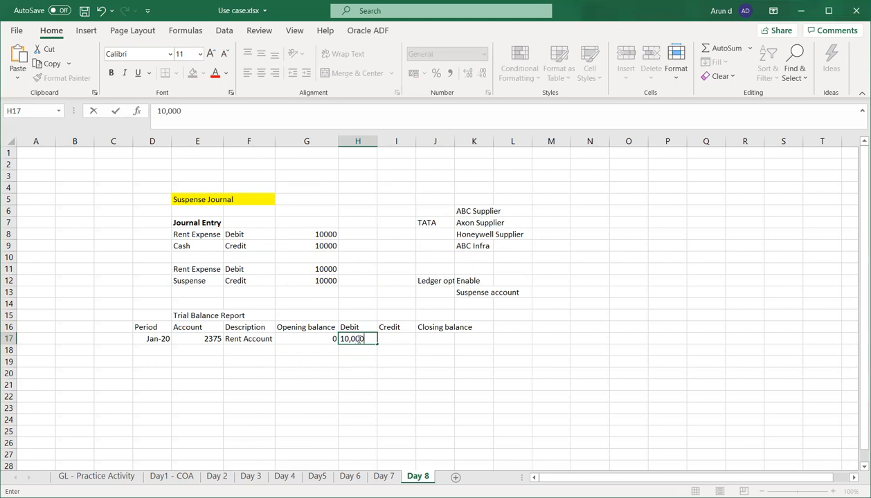
key("Tab")
type("10,000")
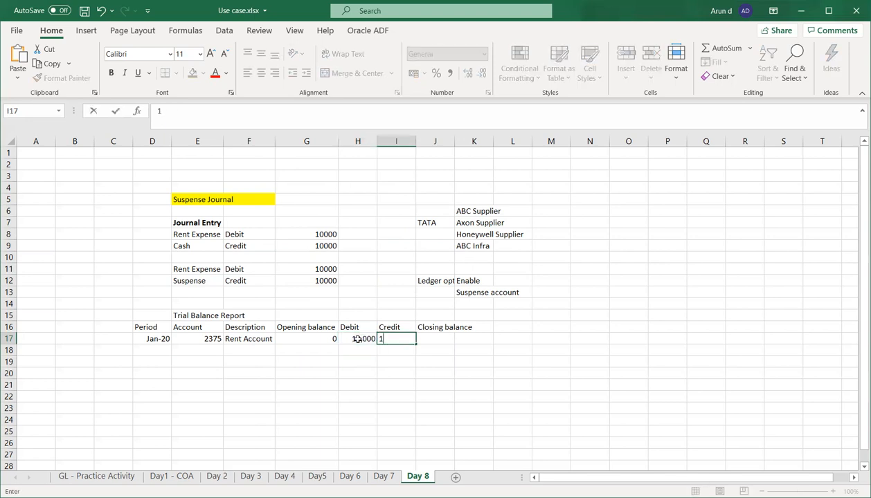
key("Tab")
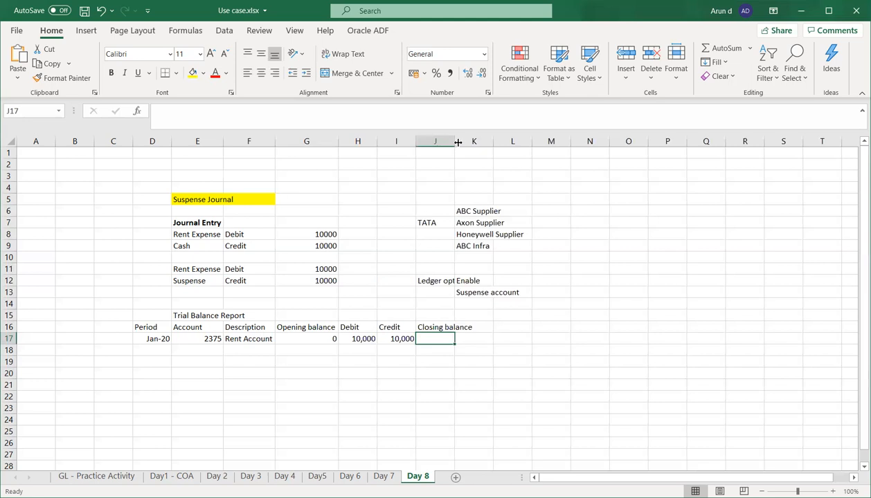
Widen column J to fit its header and enter a closing balance of 10,000 for Jan-20 in J17
left_click_drag(452, 141, 476, 141)
left_click(442, 350)
left_click(439, 338)
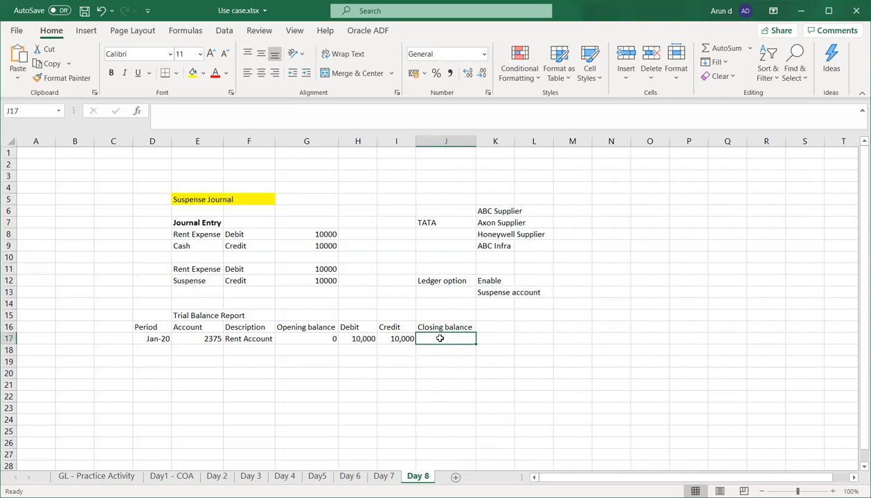
type("10,000")
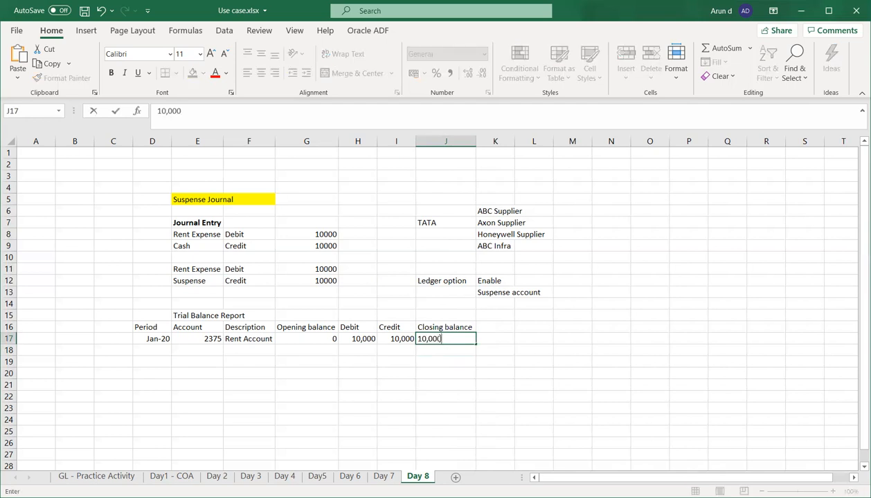
key("Return")
Start a Feb-20 line in row 18 with the same account code as January and the description Rent Account
key("Down")
key("Left")
key("Left")
key("Left")
key("Left")
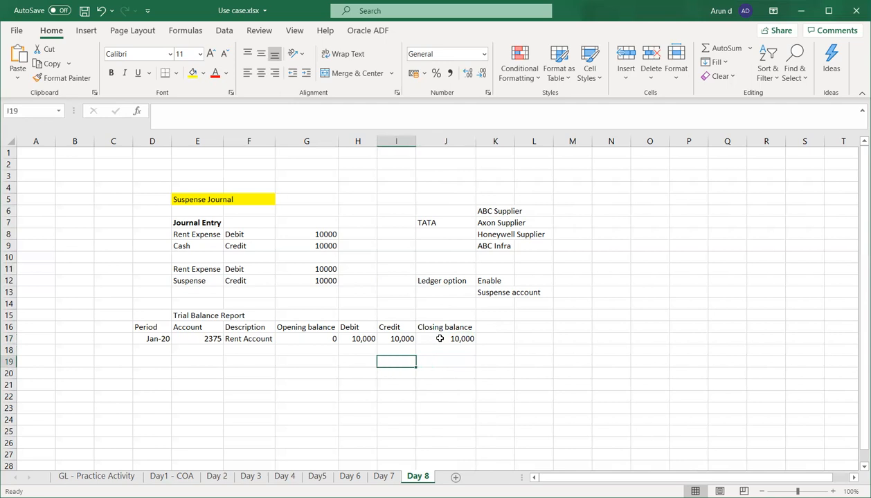
key("Left")
key("Left")
key("Up")
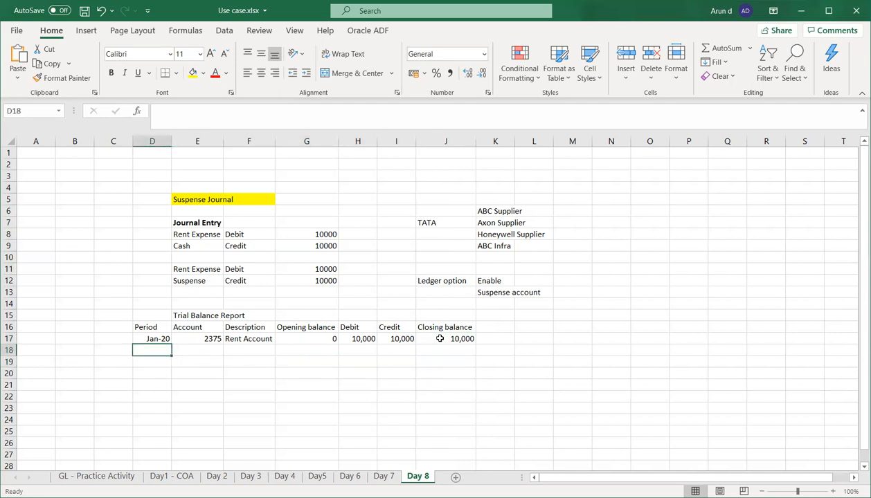
type("FEB-20")
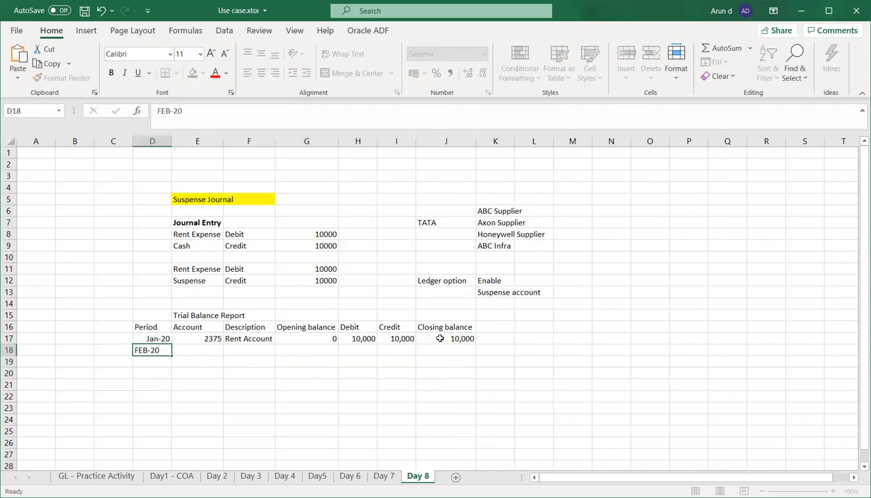
key("Tab")
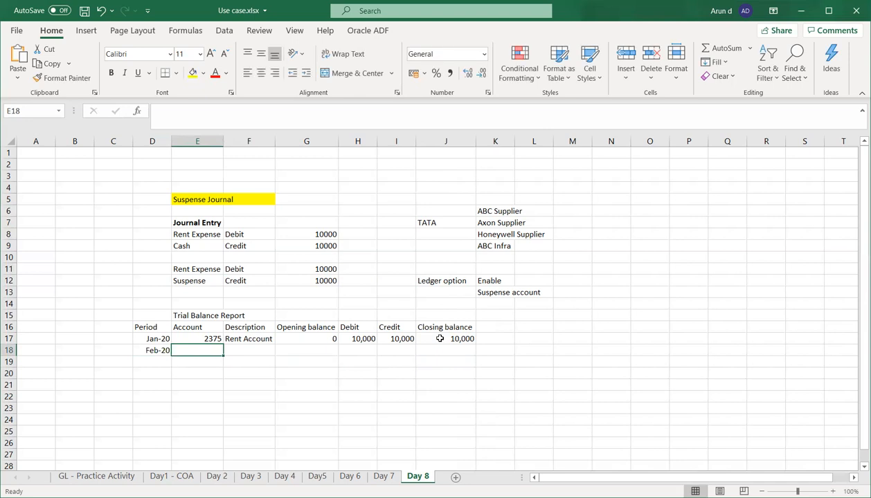
type("2375")
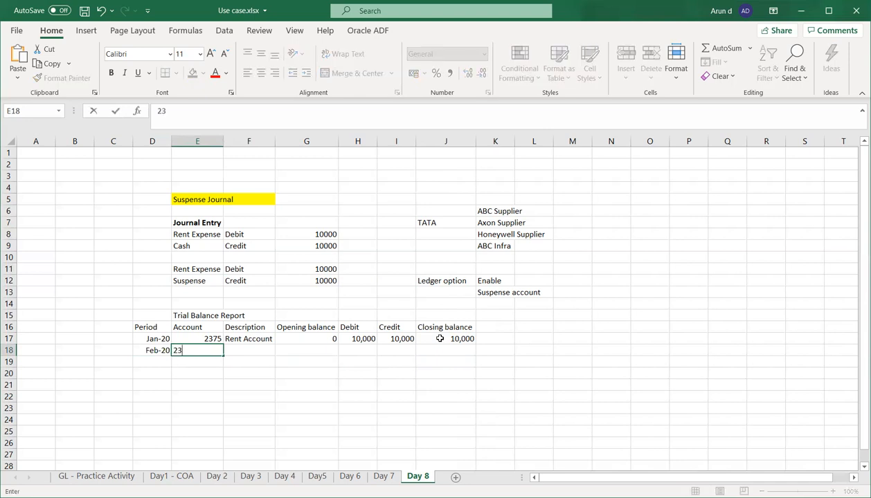
key("Tab")
type("Rent Account")
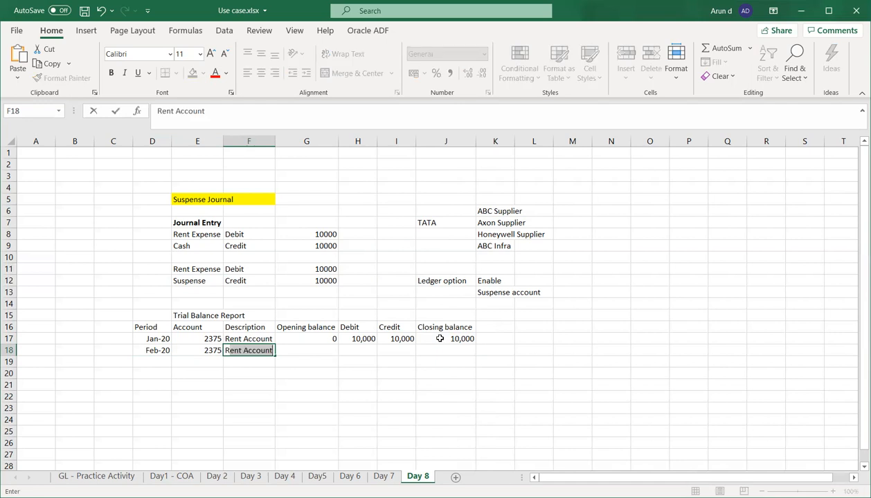
key("Tab")
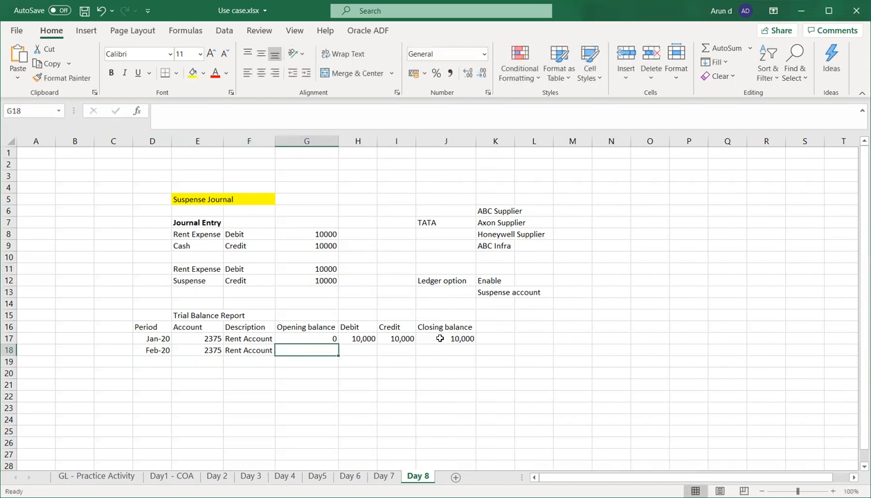
Enter an opening balance of 10,000, a debit of 10,000 and a credit of 0 for the Feb-20 line
type("10,000")
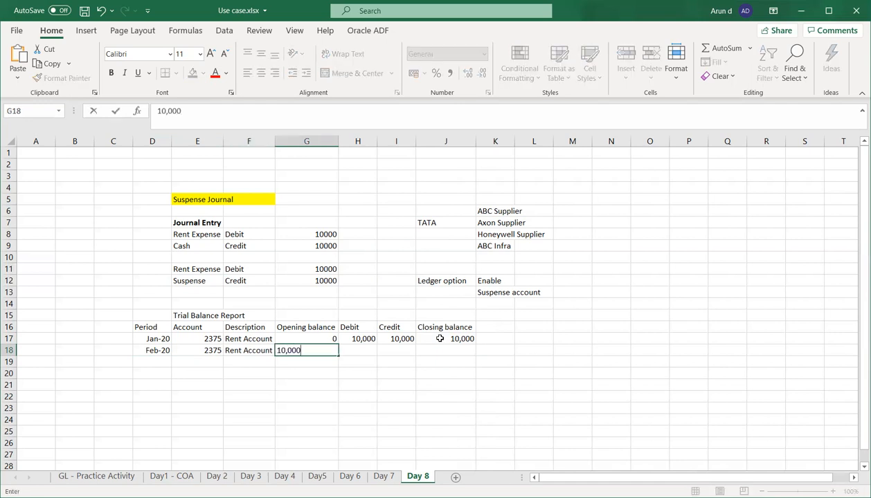
key("Tab")
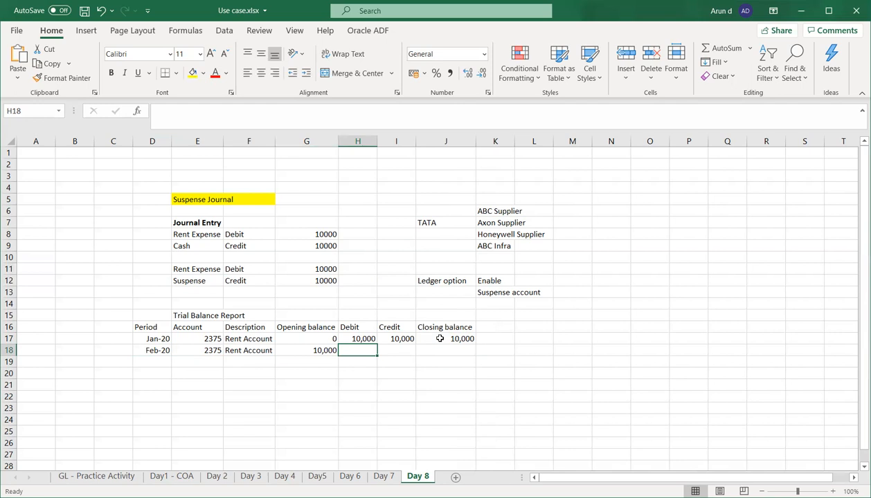
type("10")
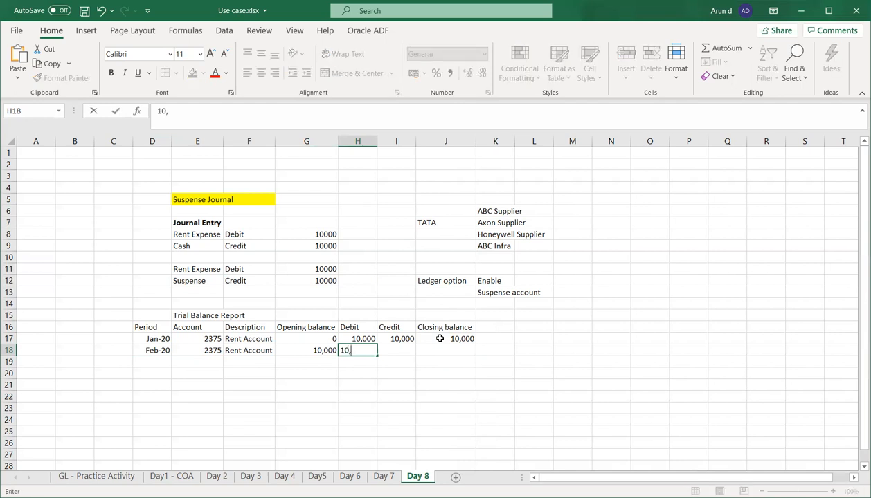
type(",000")
key("Tab")
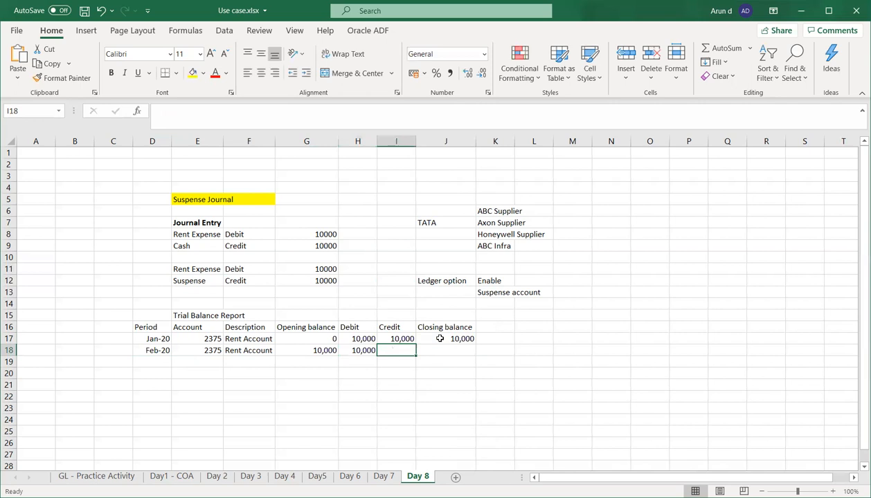
type("0")
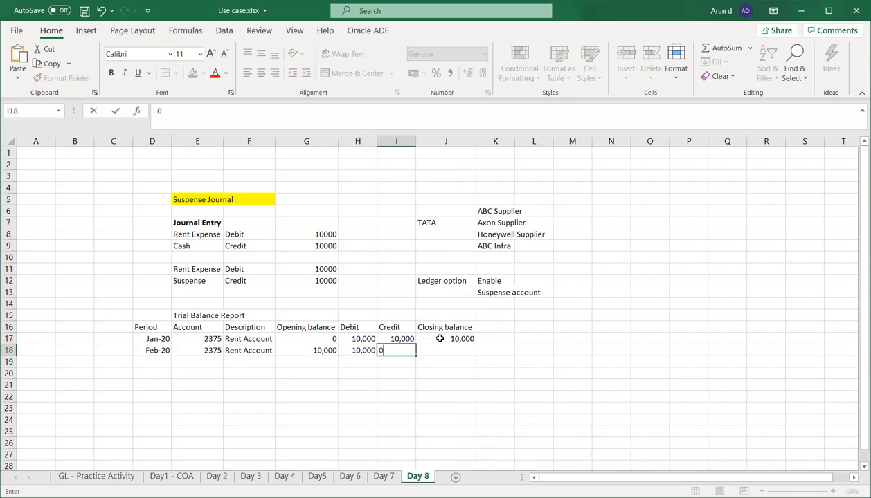
key("Tab")
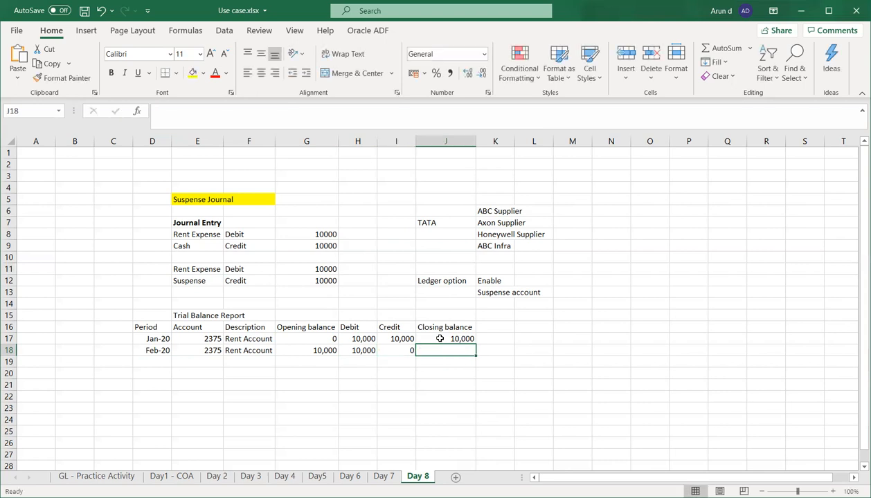
Correct the credit of the Jan-20 rent account line in cell I17 to 0
left_click(392, 338)
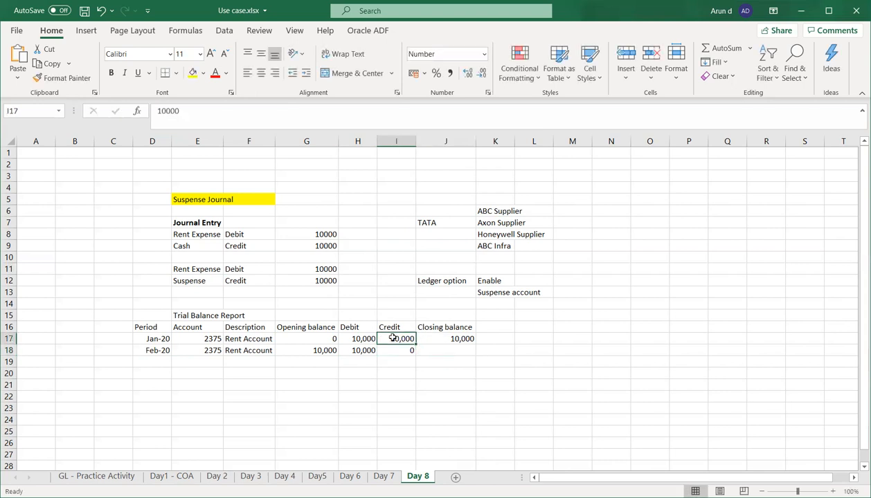
type("0")
key("Tab")
Enter a closing balance of 20,000 for the Feb-20 rent account line in cell J18
key("Down")
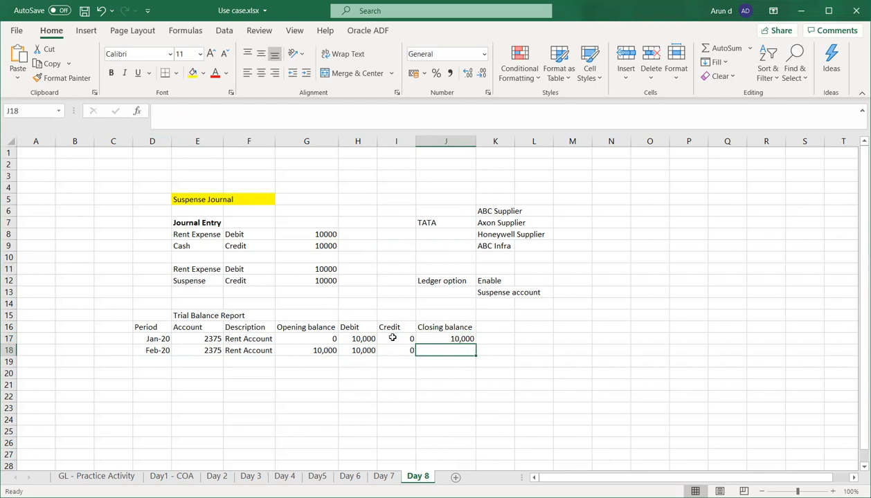
type("20,000")
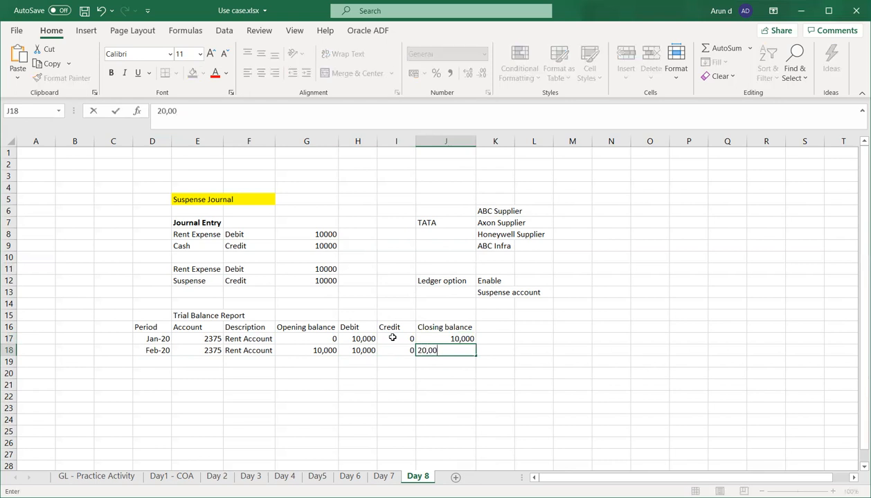
key("Tab")
Start a Mar-20 line in row 19 with the same account code as February and the description Rent Account
key("Left")
key("Left")
key("Left")
key("Left")
key("Left")
key("Left")
key("Left")
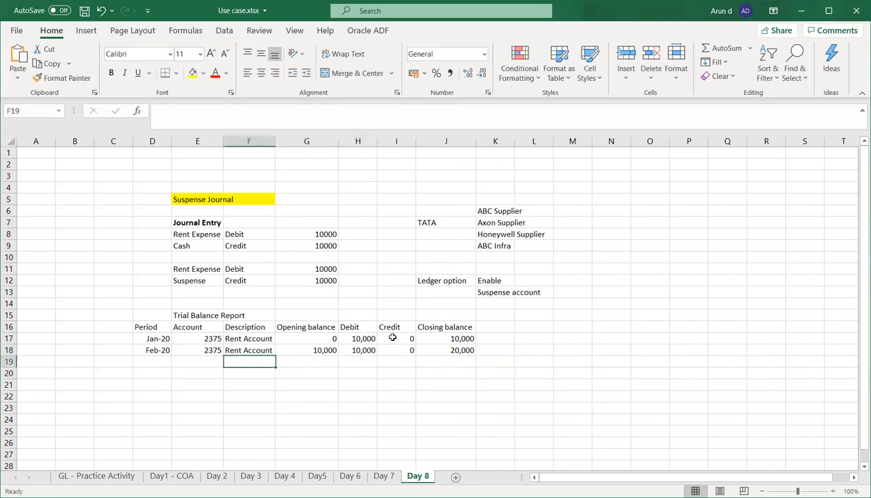
type("Mar-")
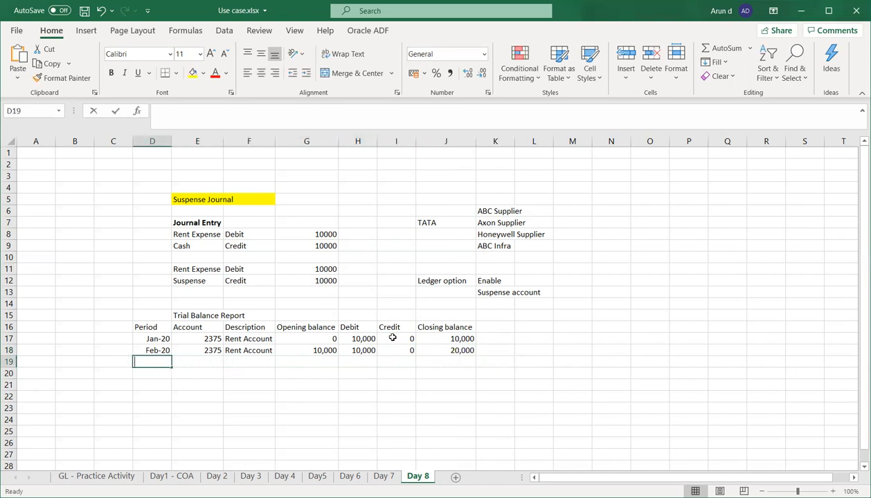
type("20")
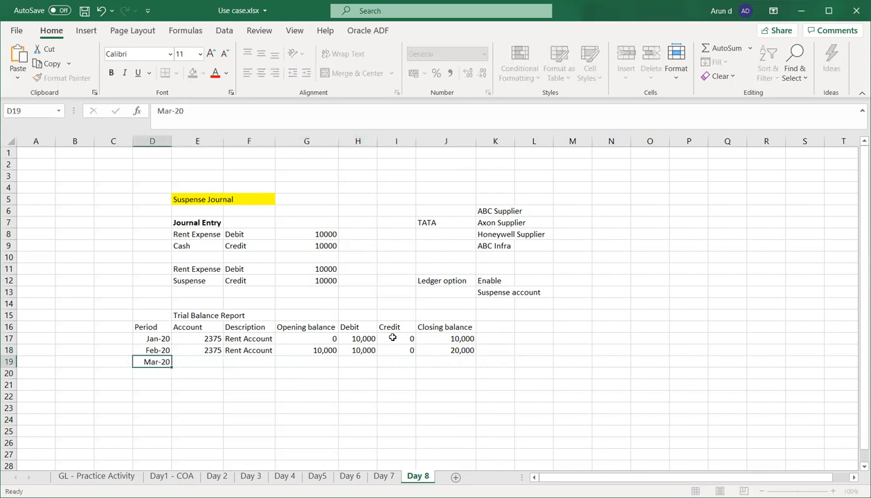
key("Tab")
type("2375")
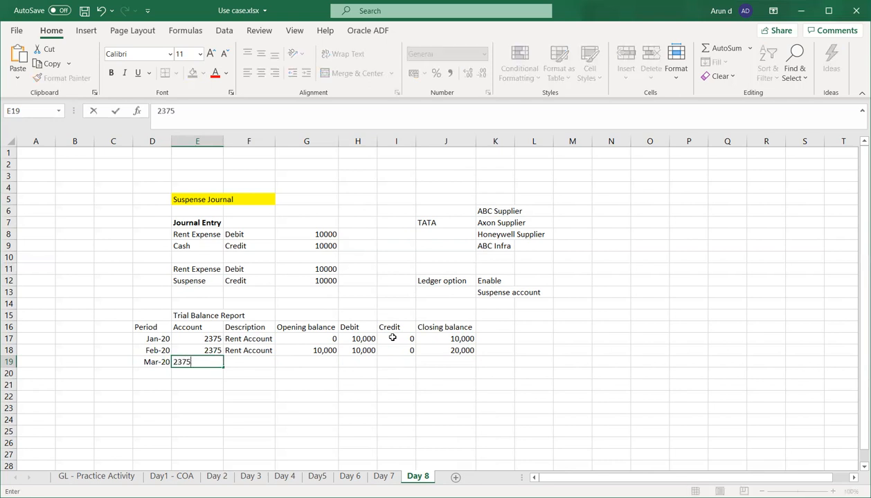
key("Tab")
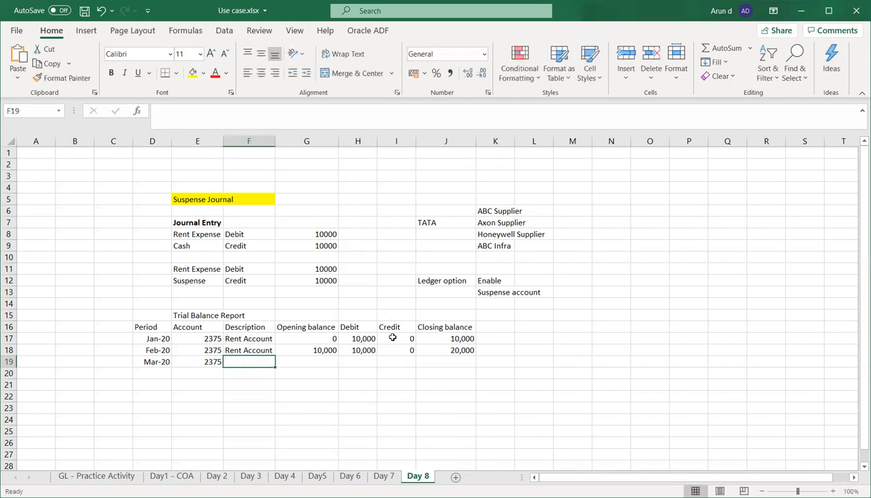
type("R")
key("Tab")
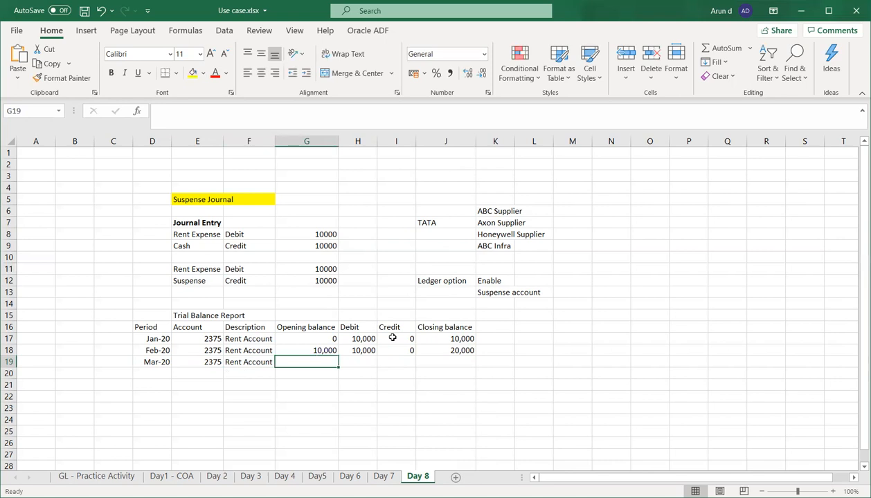
Enter an opening balance of 20,000, debit 0, credit 0 and closing balance of 20,000 for the Mar-20 rent account line
type("20,")
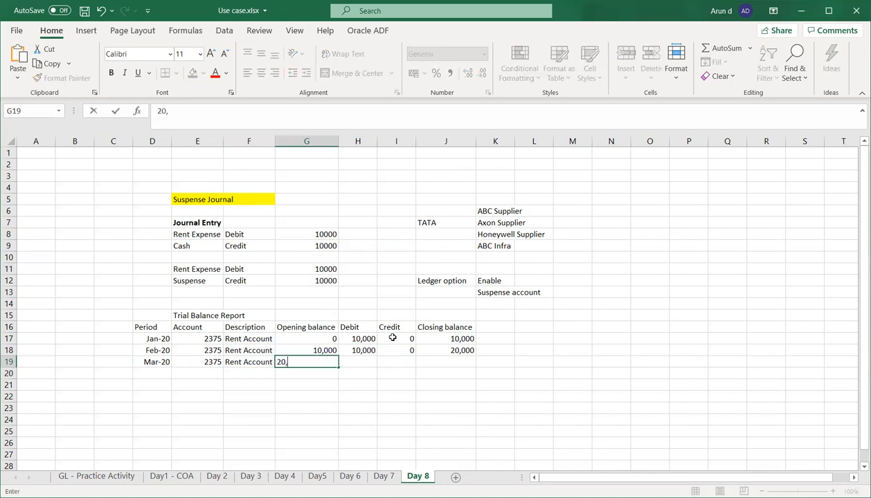
type("0000")
key("Tab")
type("0")
key("Tab")
type("0")
key("Tab")
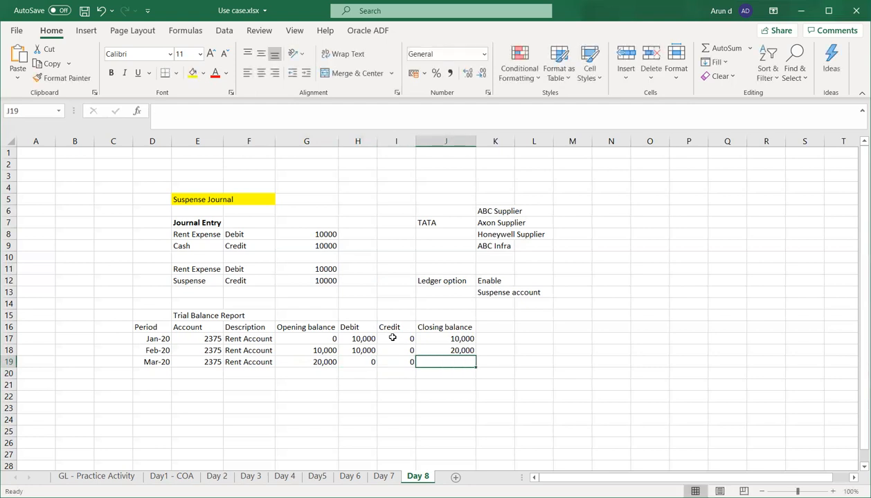
type("20,000")
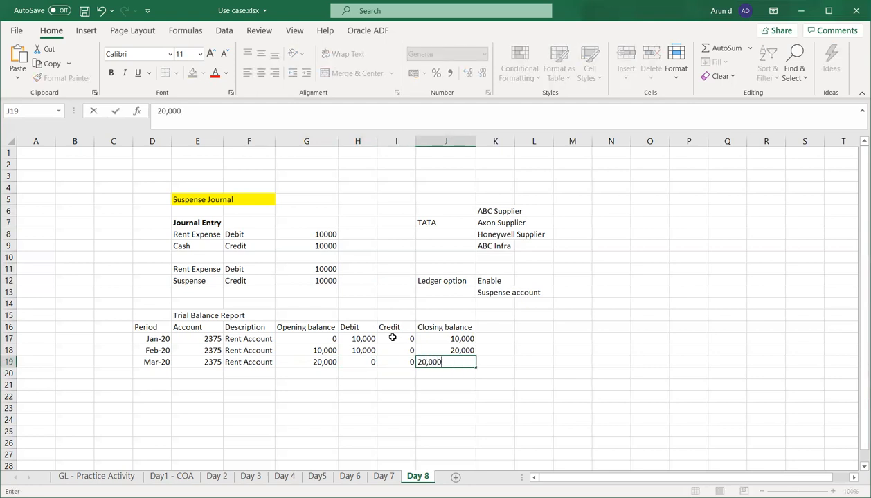
key("Return")
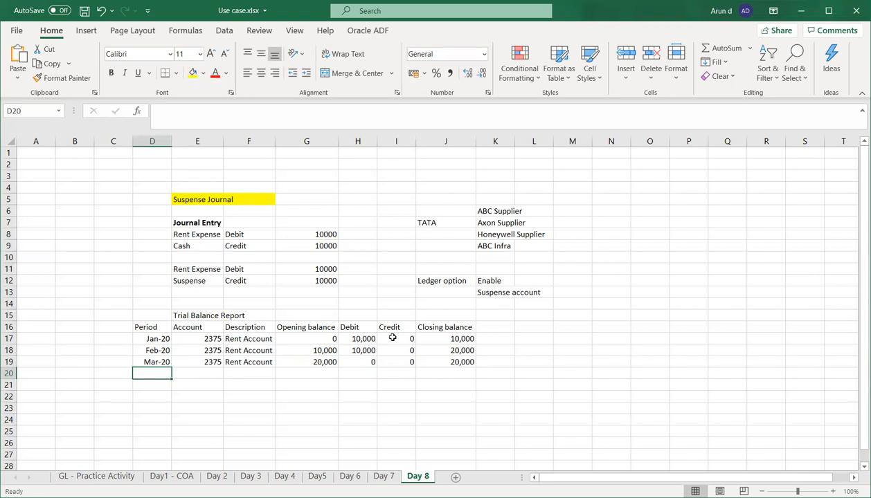
Start a Mar-20 line in row 20 with an account code one lower than the rent account's and the description Suspense
type("Mar-20")
key("Tab")
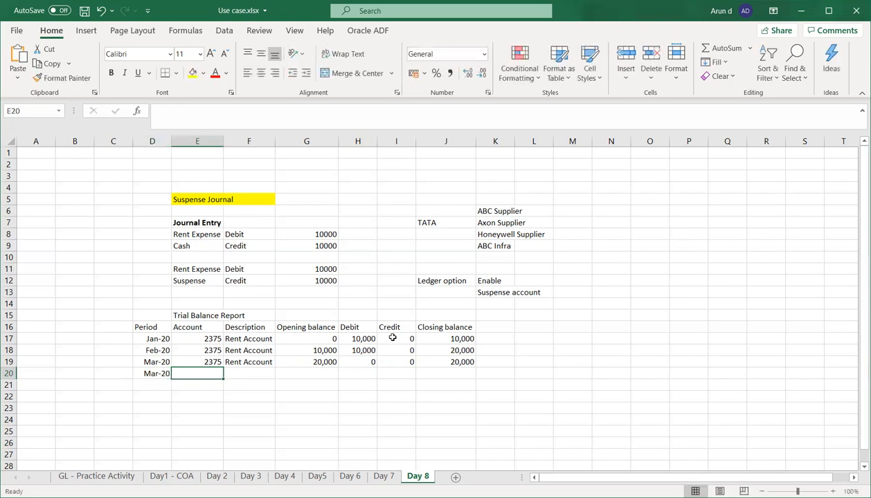
type("2374")
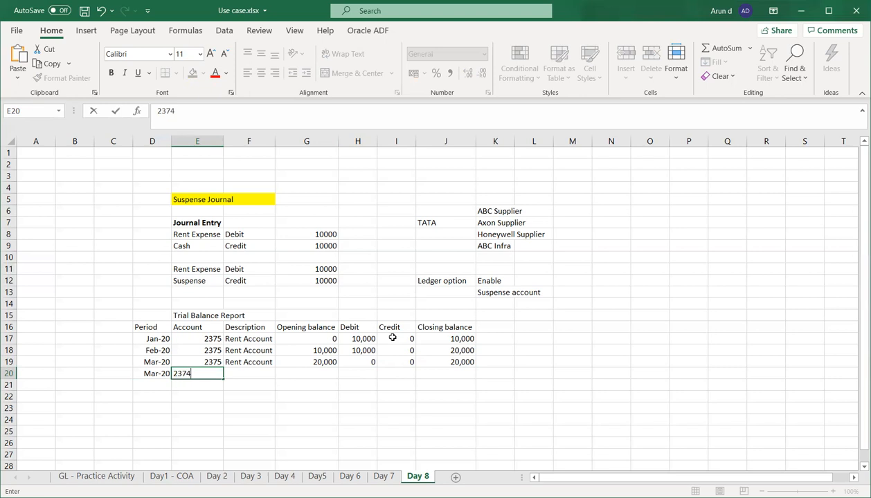
key("Tab")
type("Sus")
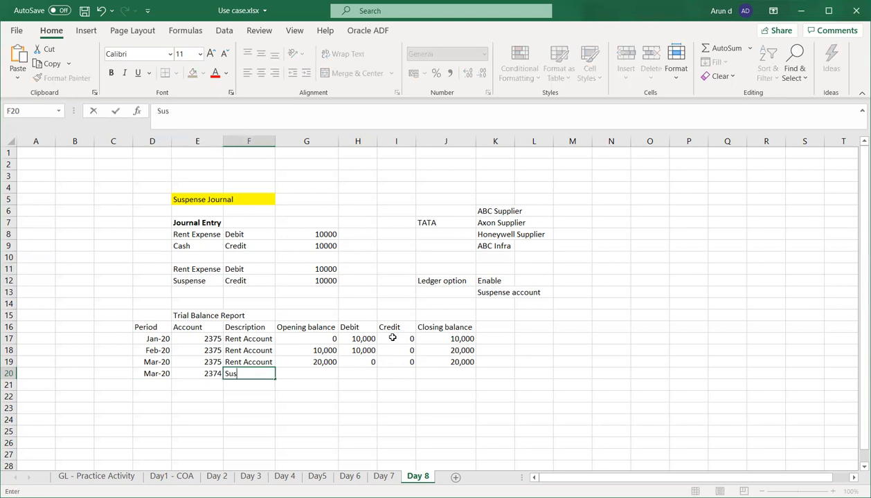
type("pense")
key("Tab")
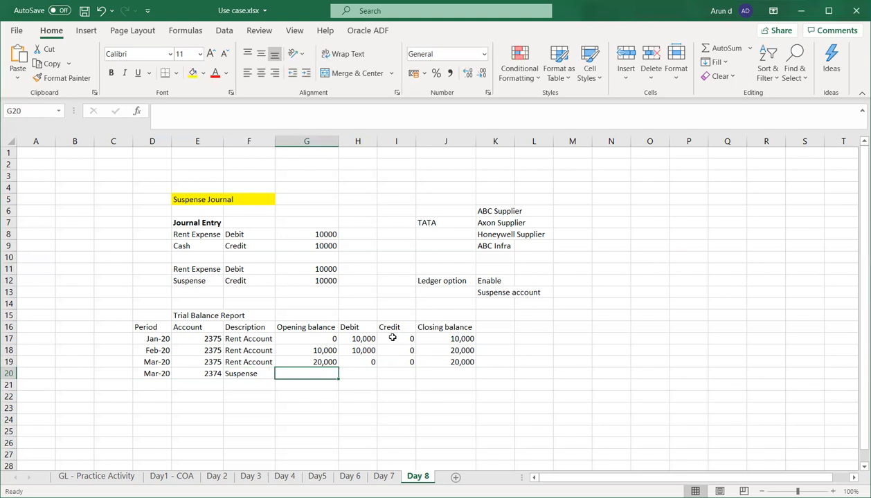
Enter an opening balance of 0, debit 10,000, credit 0 and closing balance of 10,000 for the Mar-20 suspense line
type("0")
key("Tab")
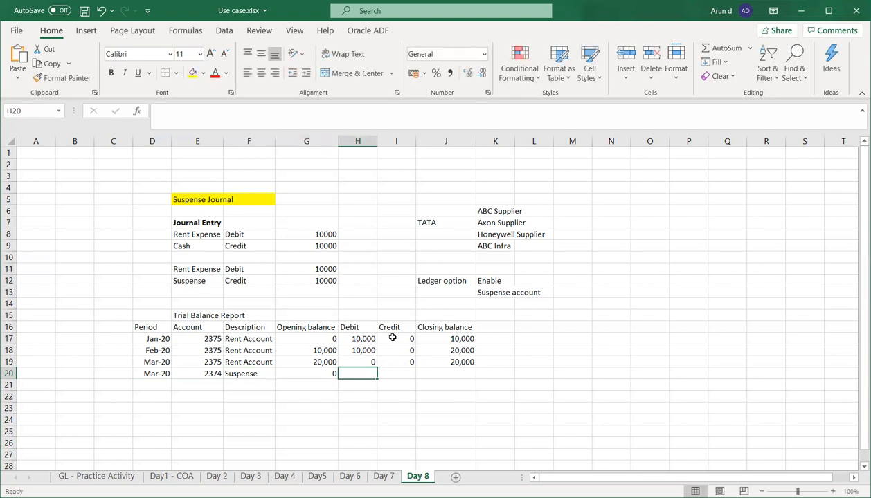
type("10,000")
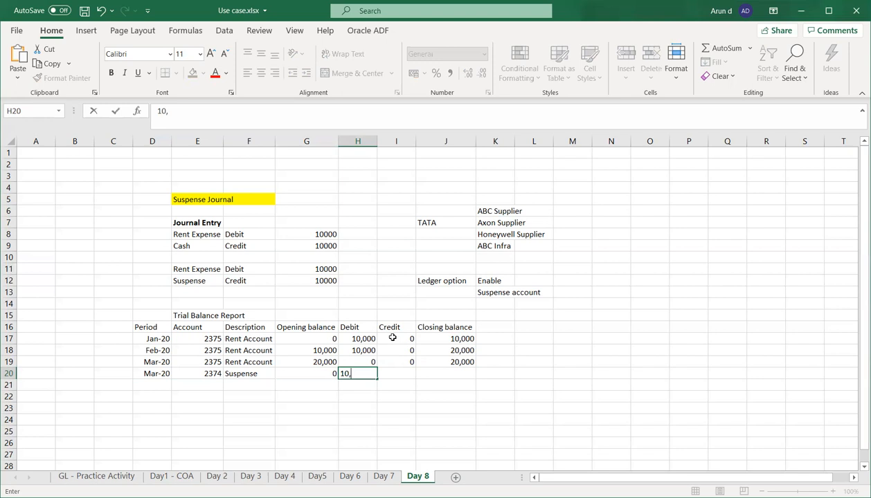
key("Tab")
key("Tab")
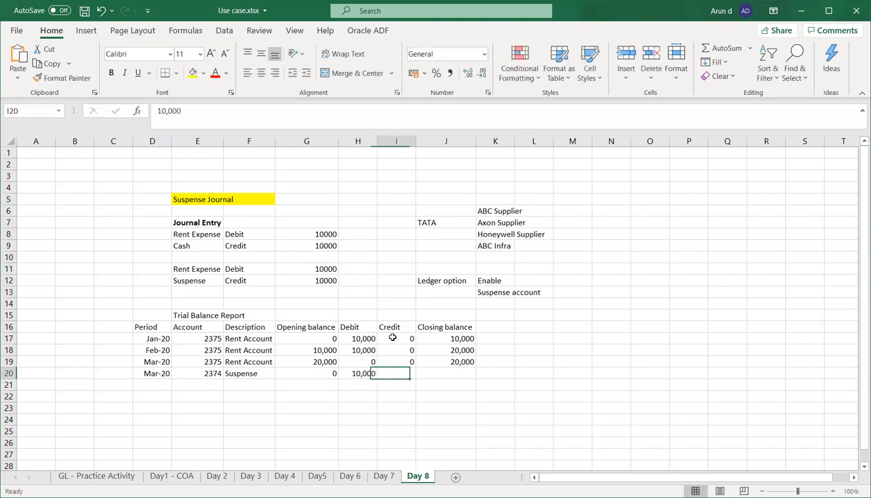
key("shift+Tab")
type("0")
key("Tab")
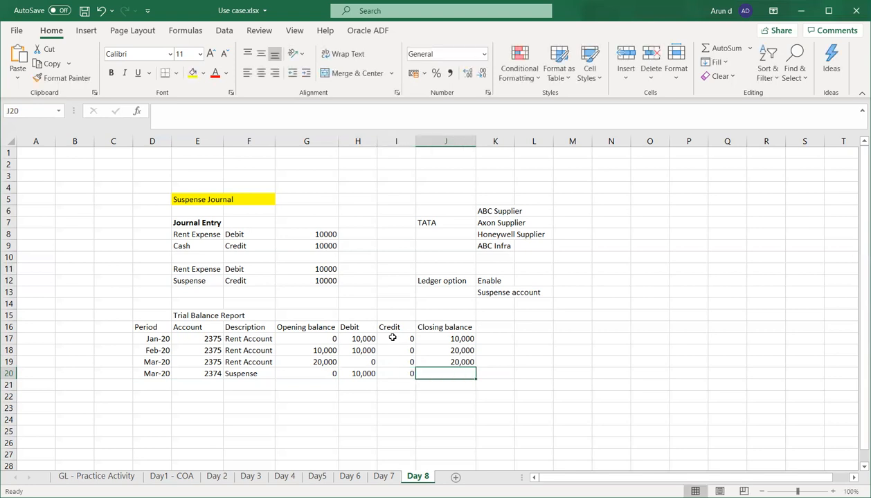
type("10,00")
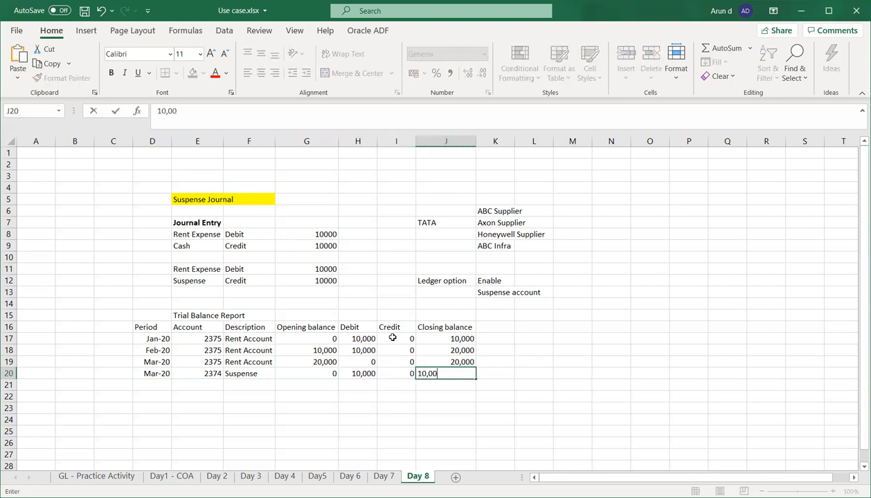
type("0")
key("Tab")
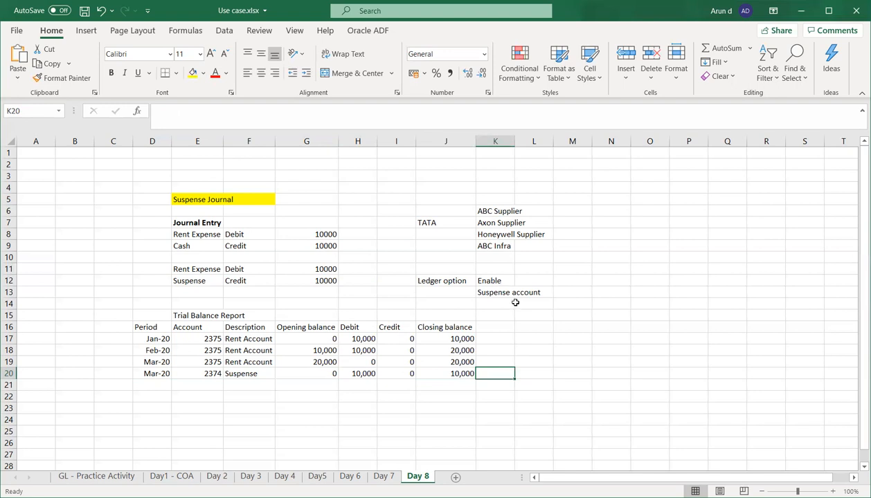
left_click(145, 340)
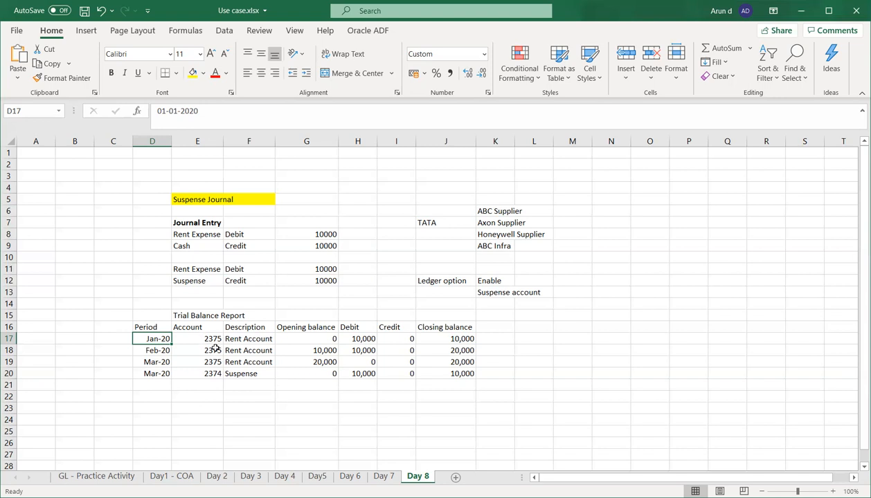
left_click(203, 375)
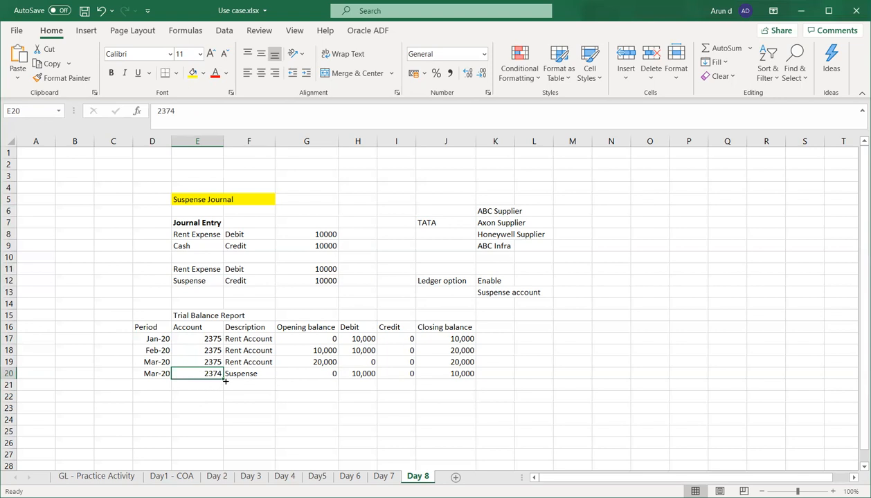
left_click(233, 374)
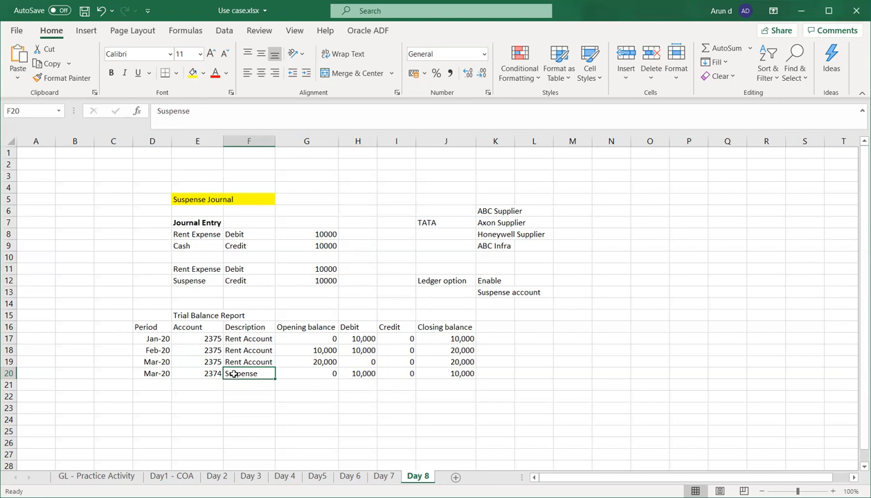
Start another Mar-20 line in row 21 with an account code one lower than the suspense account's and the description Cash
left_click(144, 387)
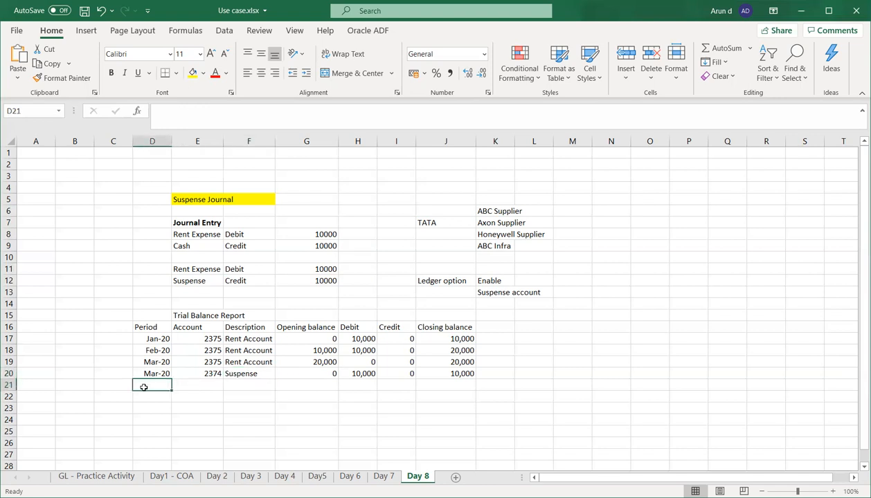
type("Ma")
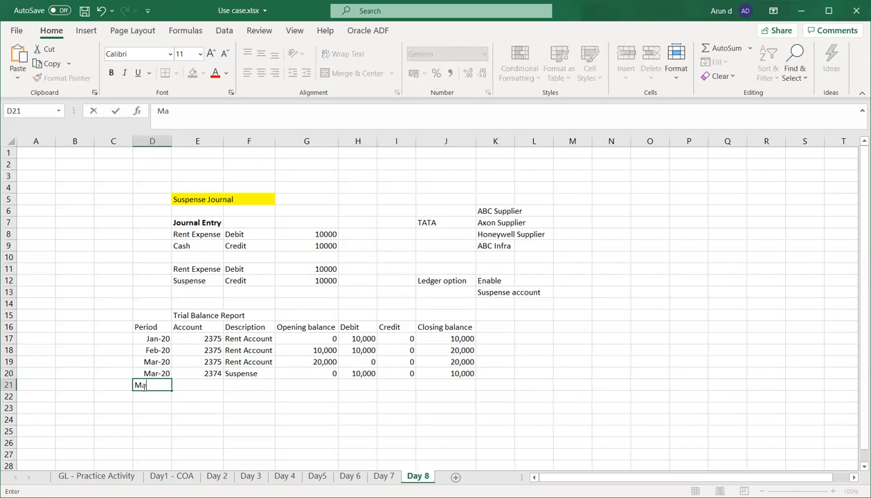
type("r-20")
key("Tab")
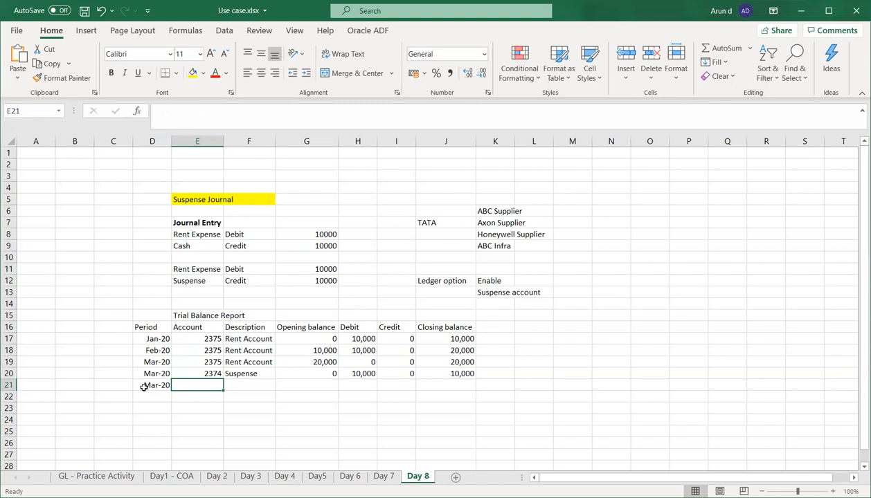
type("2373")
key("Tab")
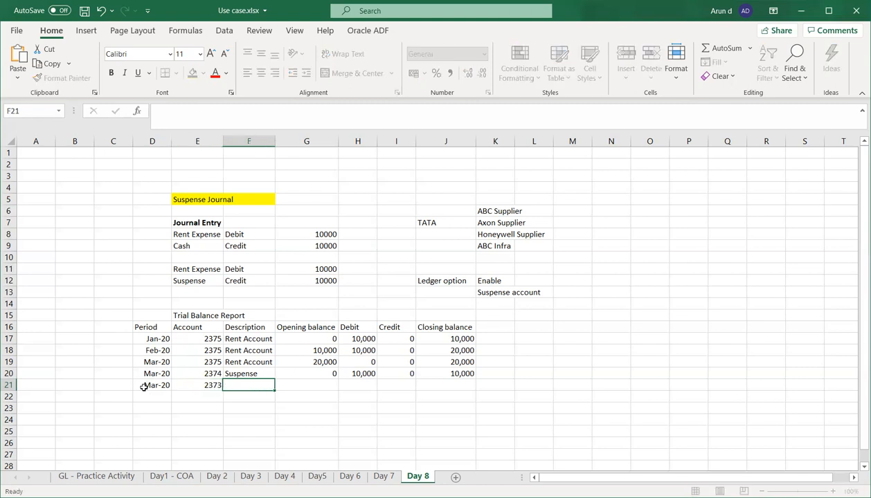
type("Cash")
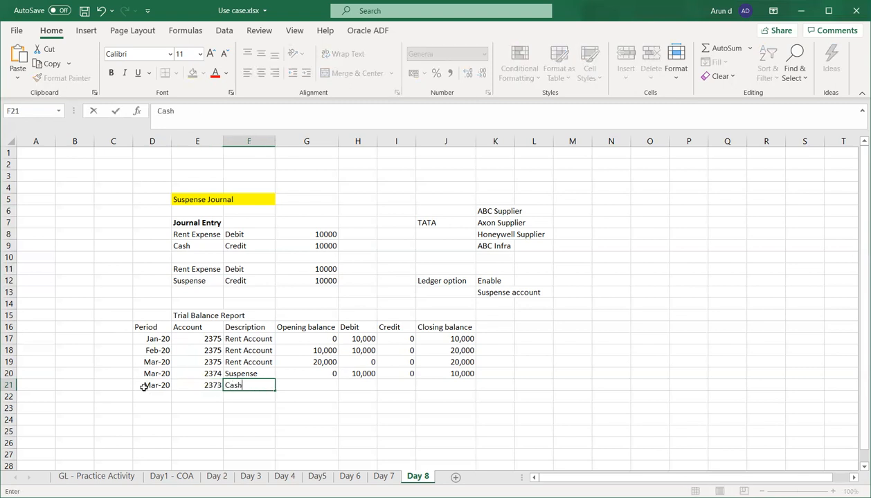
key("Tab")
Enter an opening balance of 0, debit 0, credit 30,000 and closing balance of -30,000 for the Mar-20 cash line
key("Right")
key("Right")
key("Left")
key("Left")
type("0")
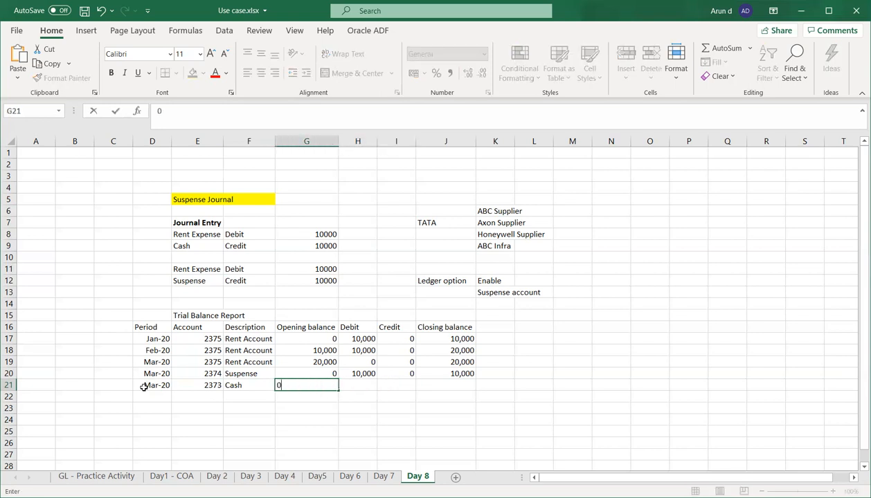
key("Tab")
type("0")
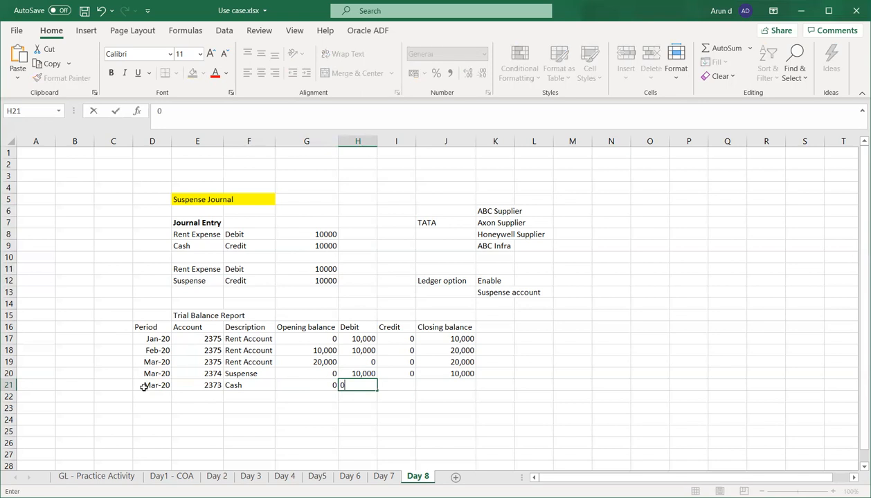
key("Tab")
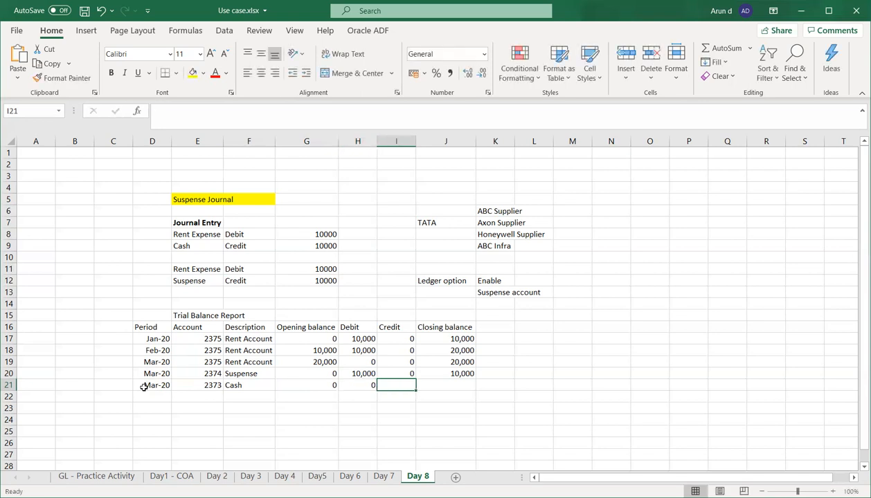
type("30")
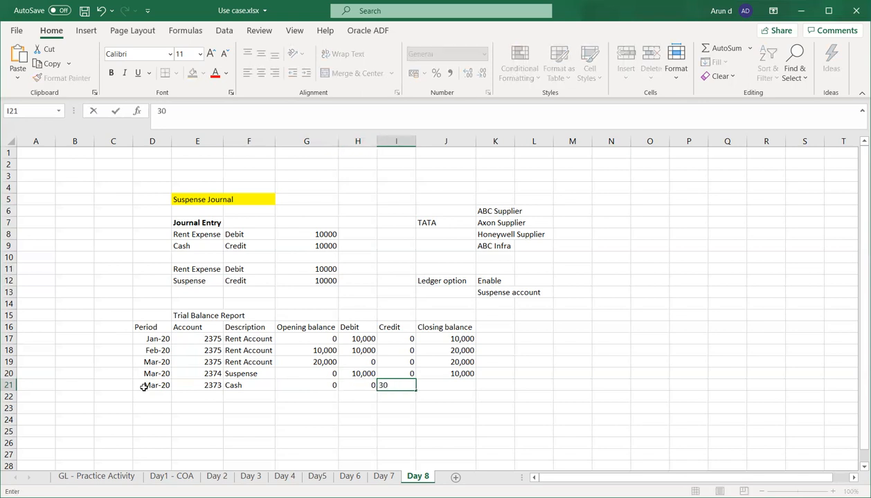
type(",000")
key("Tab")
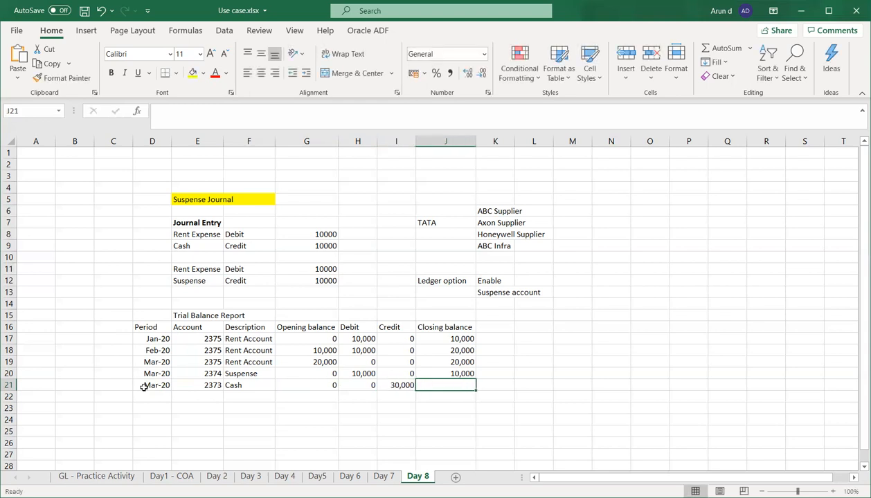
type("-")
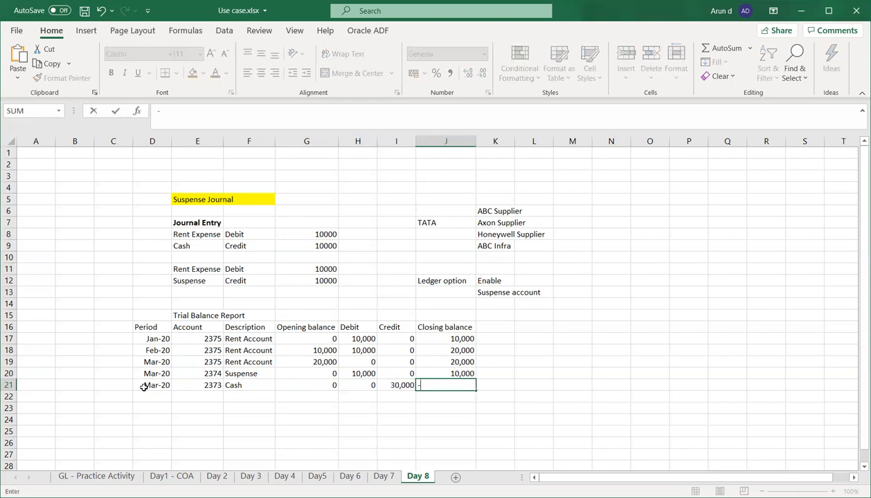
type("30,000")
key("Tab")
key("Down")
key("Left")
key("Left")
key("Left")
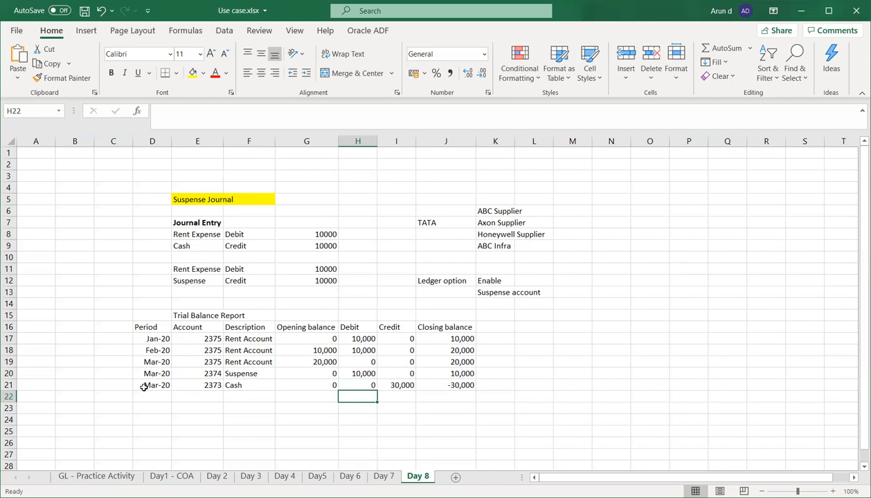
Examine the suspense line of the trial balance against the Rent Expense/Cash and Rent Expense/Suspense journal entries
left_click(537, 372)
left_click(576, 340)
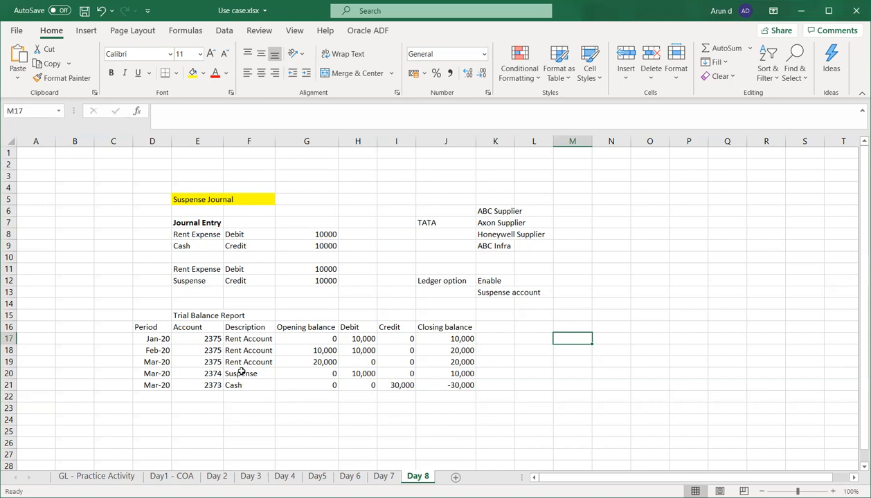
left_click(241, 375)
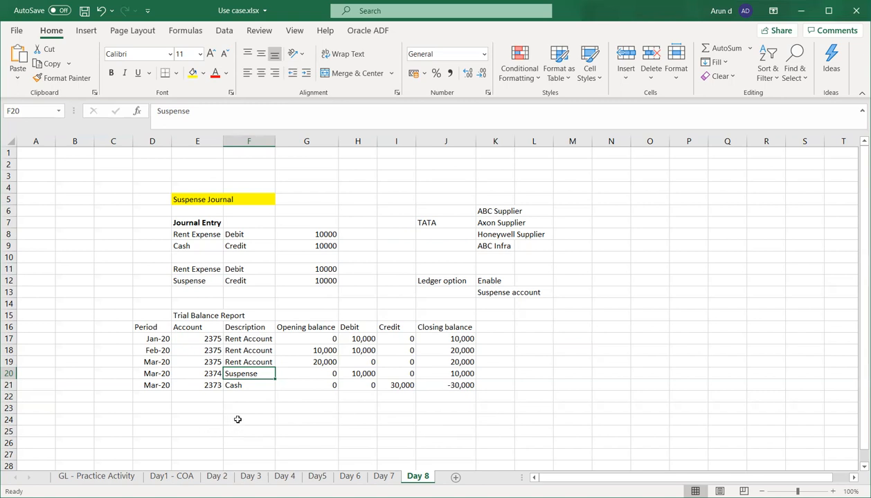
left_click(245, 407)
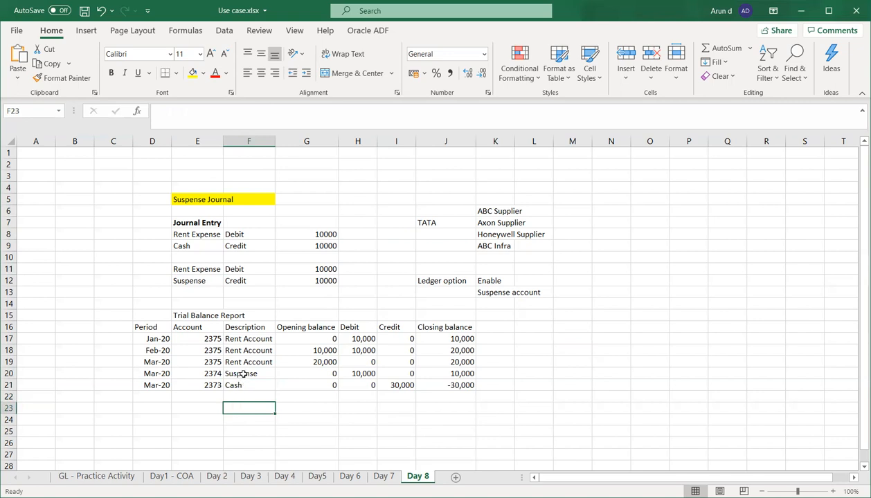
left_click(243, 374)
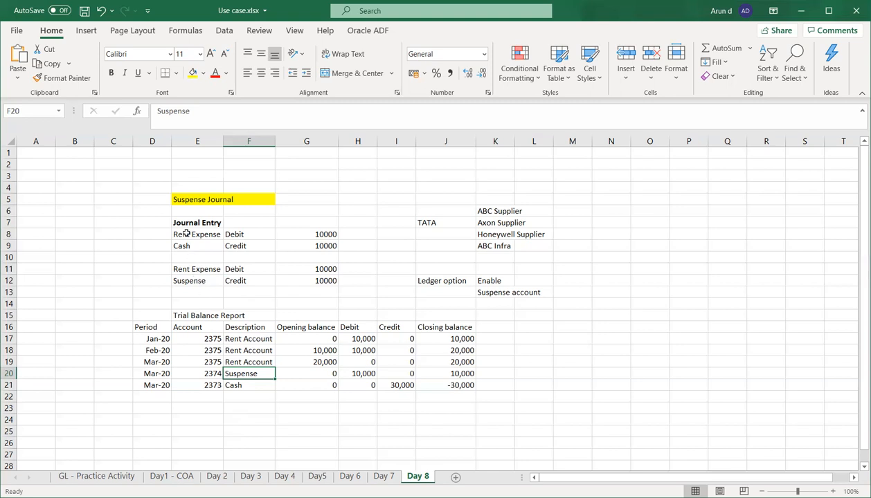
left_click_drag(181, 234, 311, 245)
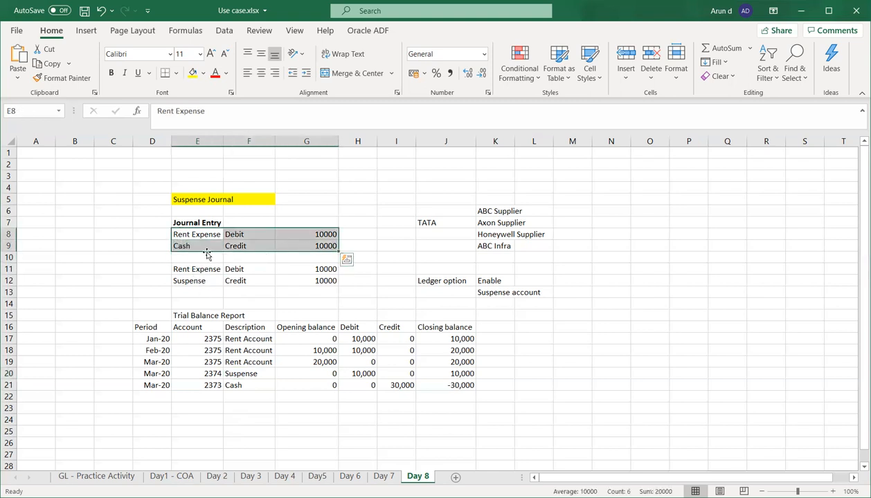
left_click(160, 243)
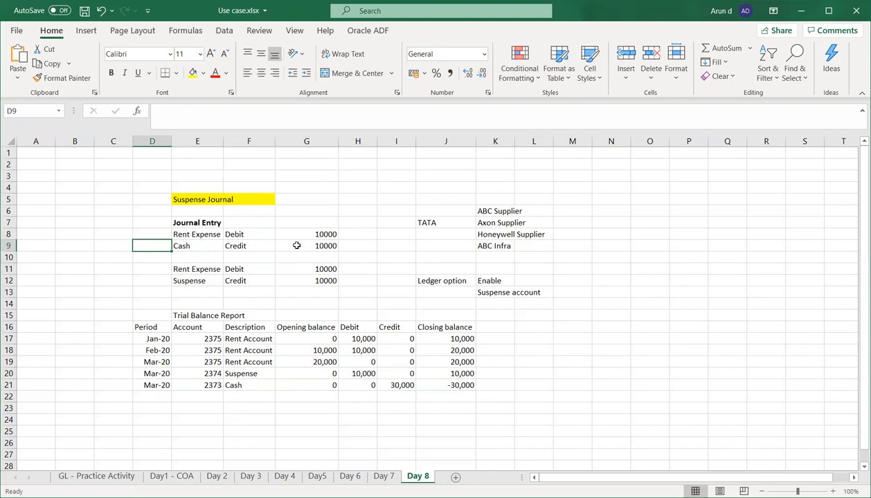
left_click(320, 245)
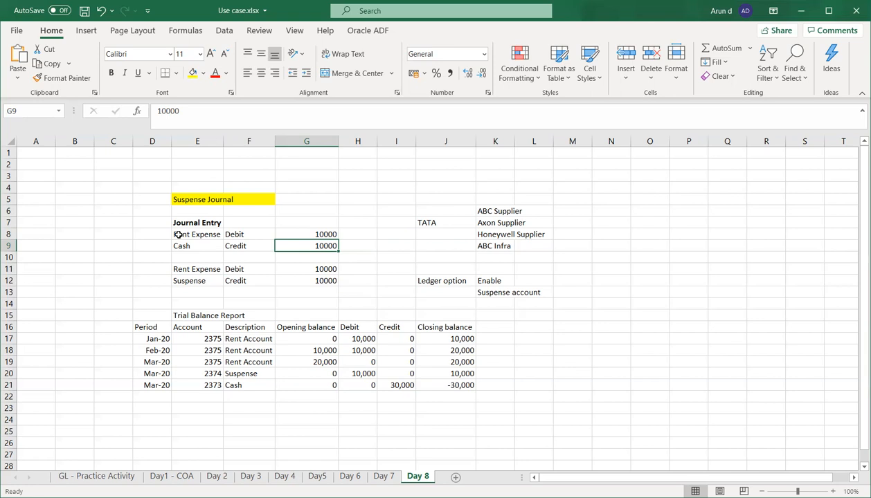
left_click_drag(178, 234, 272, 242)
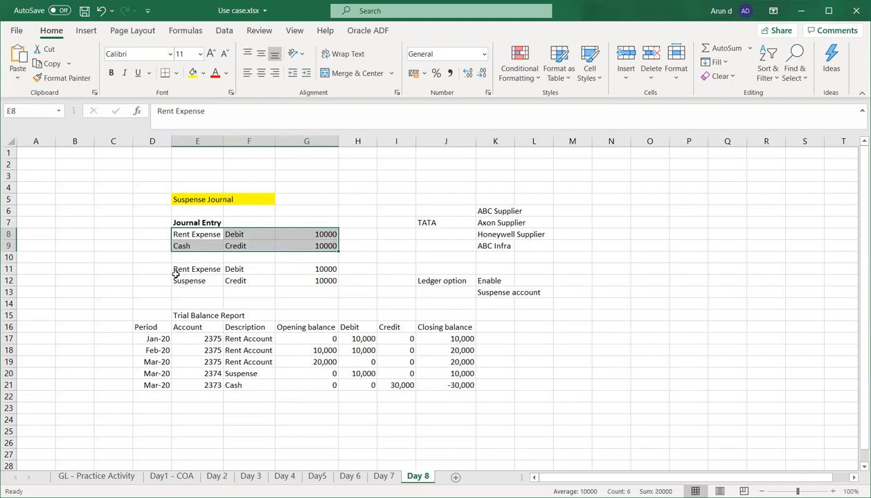
left_click_drag(173, 269, 298, 280)
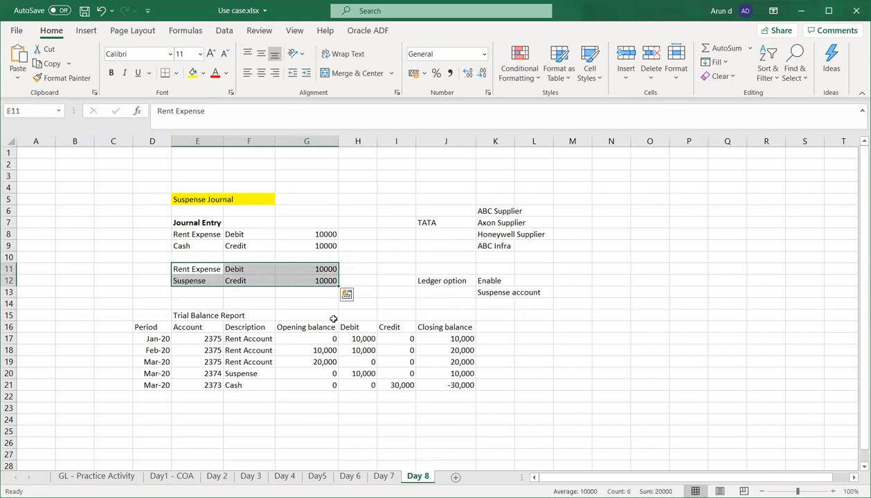
left_click(210, 407)
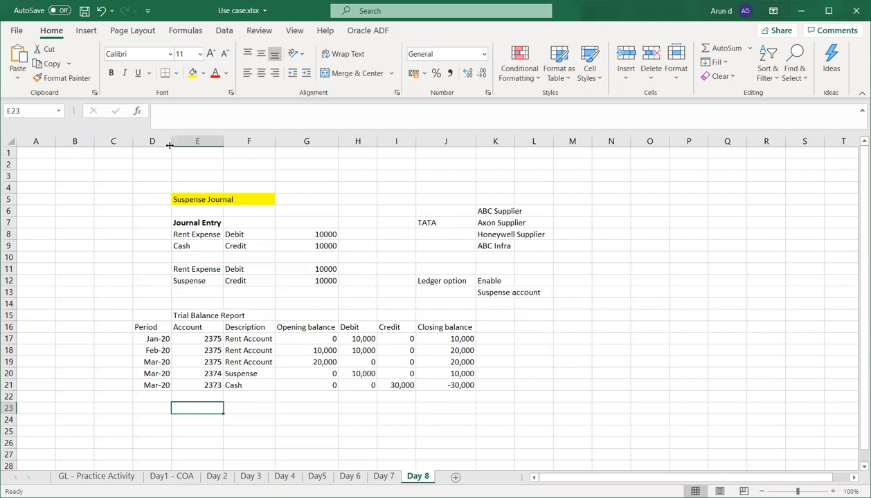
Narrow the Period column D of the trial balance and review the Enable and Suspense account notes under Ledger option
left_click_drag(169, 145, 161, 145)
left_click(286, 373)
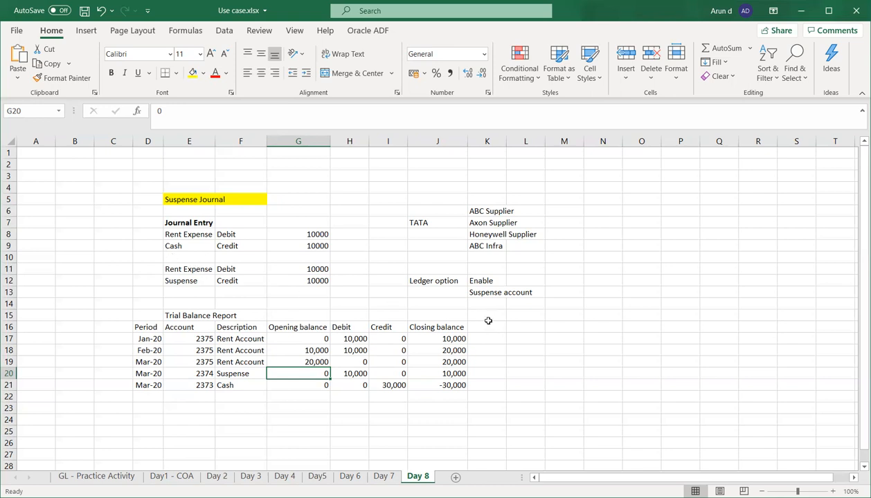
left_click_drag(480, 281, 483, 292)
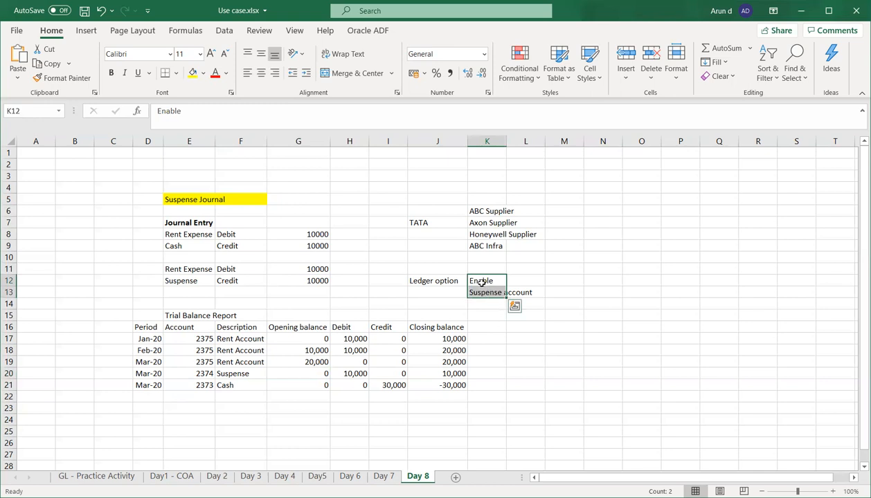
left_click(481, 282)
left_click_drag(482, 281, 515, 294)
left_click(202, 421)
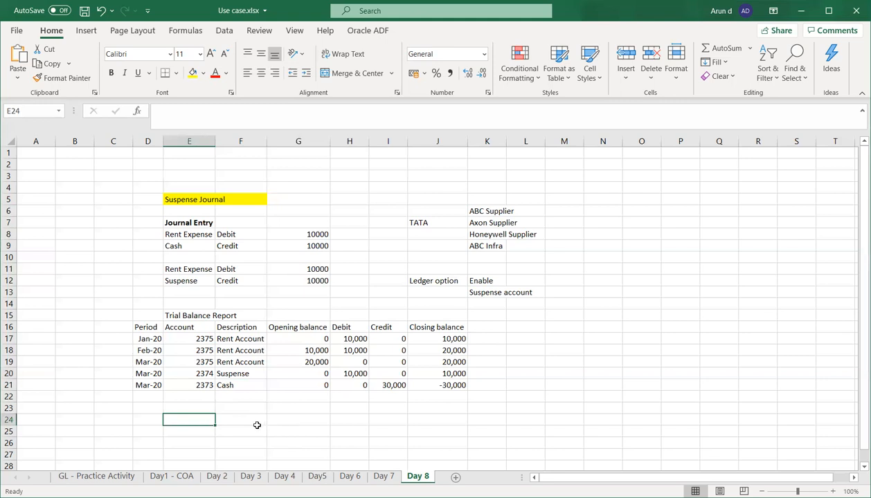
left_click(142, 276)
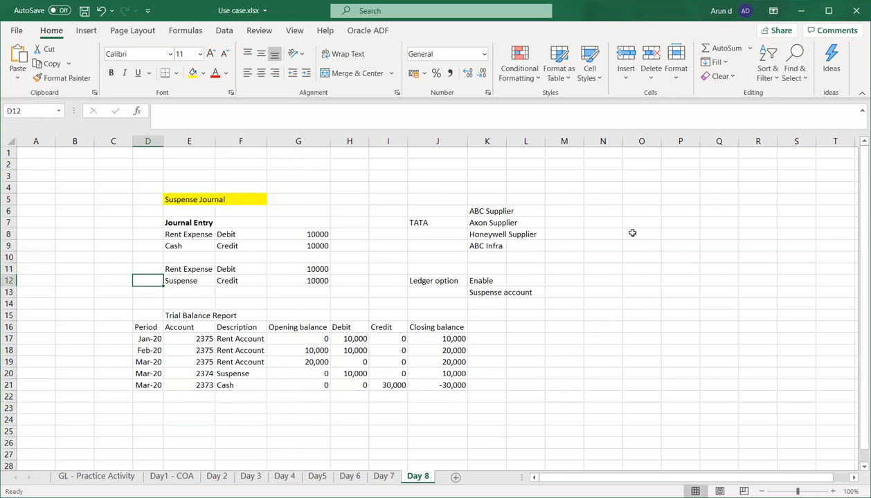
Enter the heading Translation in cell N5 and fit column N's width to its text
left_click(611, 197)
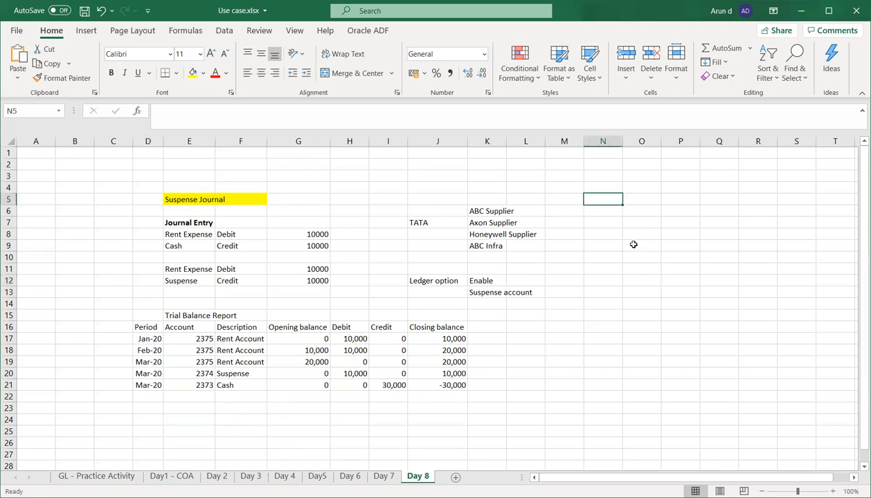
type("Tr")
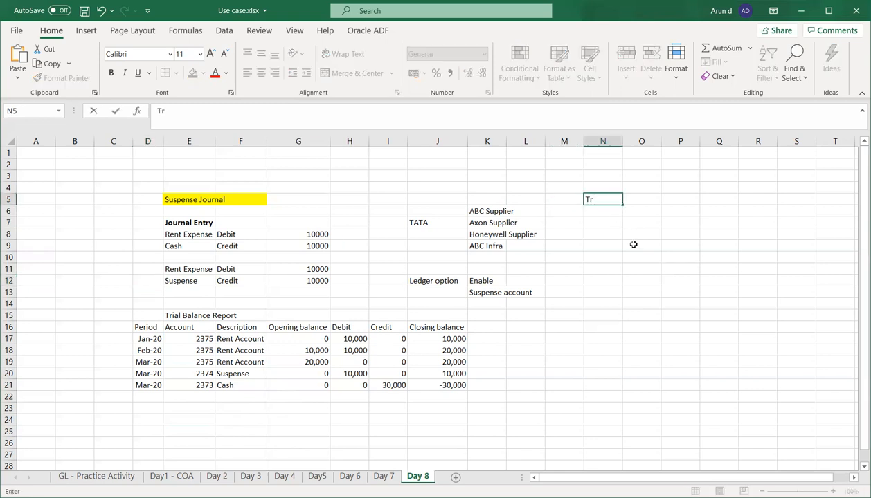
type("anslation")
key("Tab")
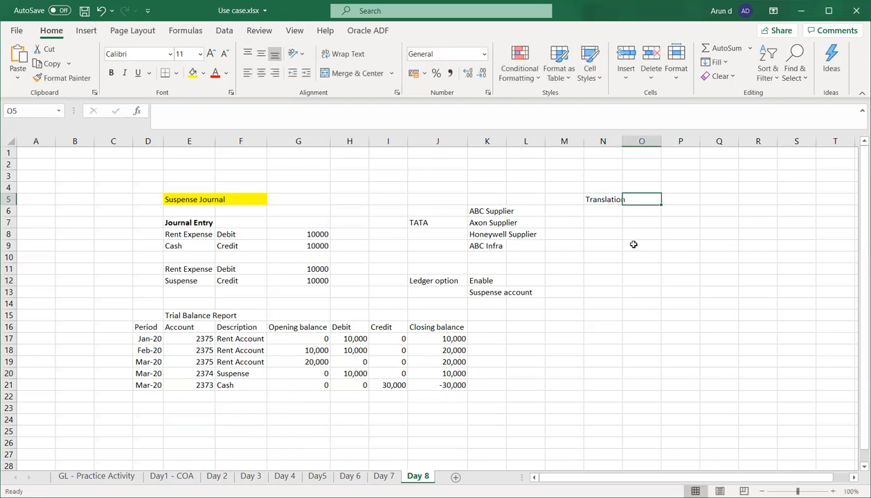
double_click(623, 141)
Fill the Translation heading cell with yellow and save the workbook
left_click(588, 199)
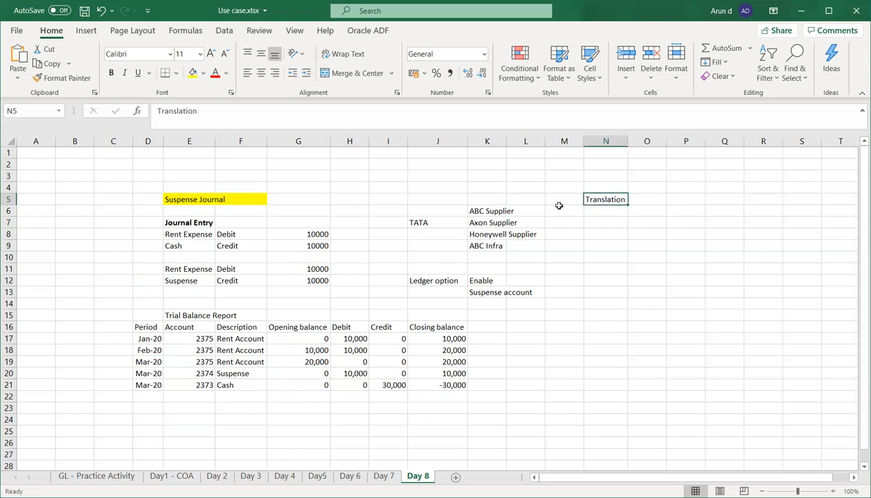
left_click(193, 73)
left_click(612, 295)
key("ctrl+s")
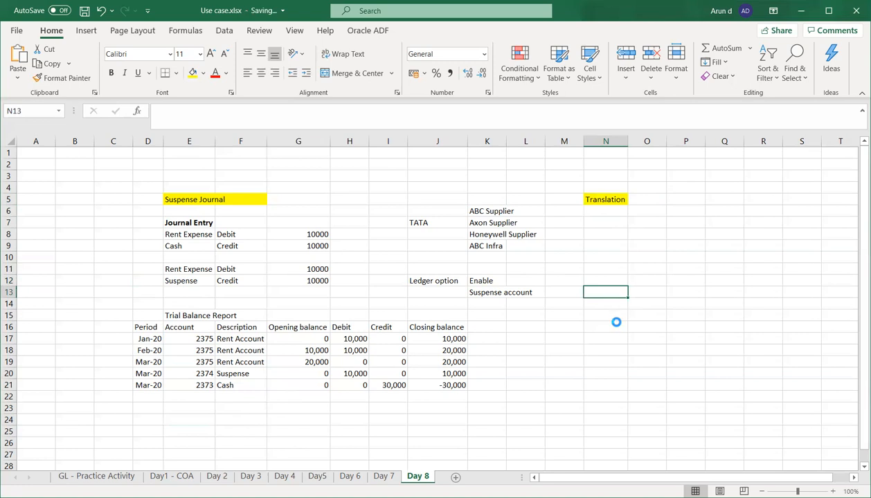
Enter the note "Process of translating foreign currency to a functional currency" in cell N7
left_click(599, 222)
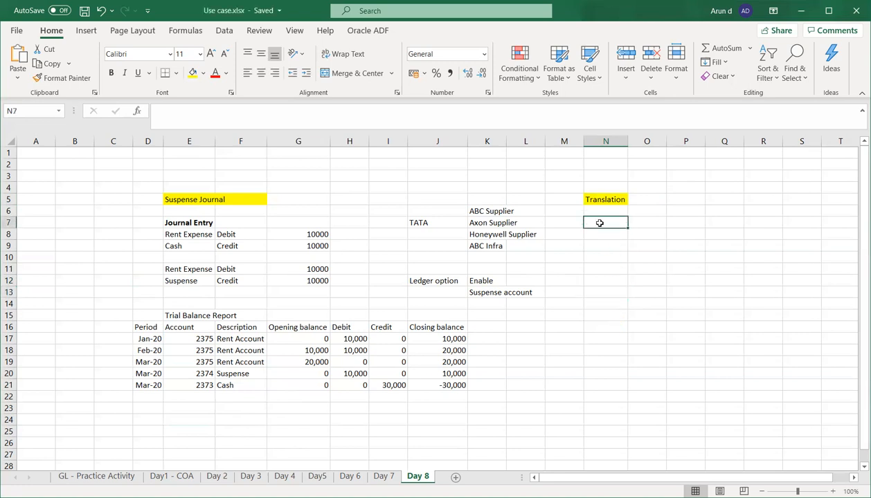
type("Proc")
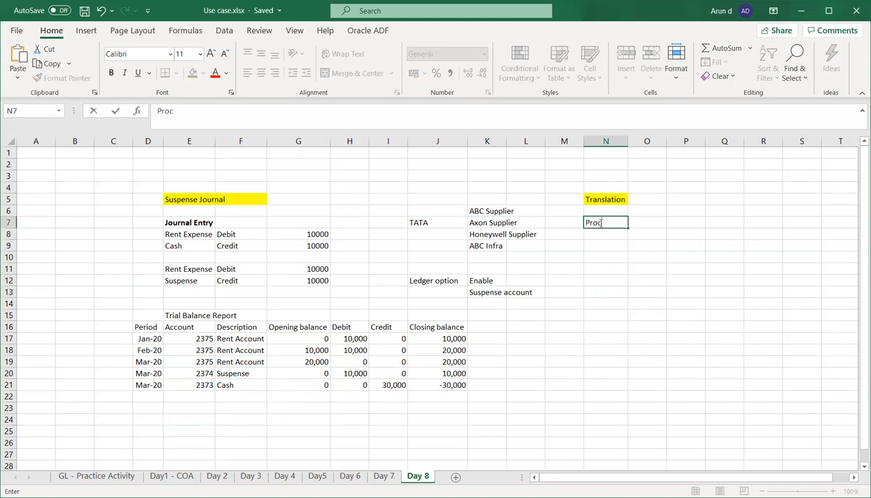
type("ess of translation")
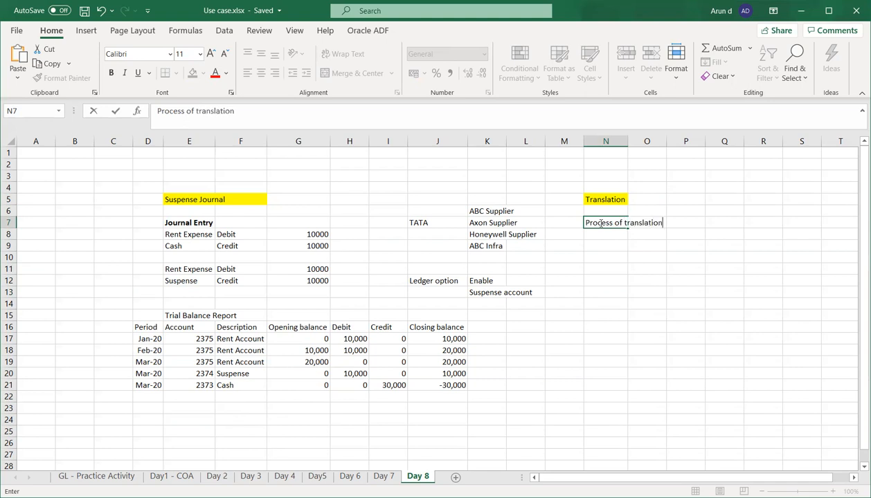
key("BackSpace")
key("BackSpace")
type("ng foreign c")
type("ur")
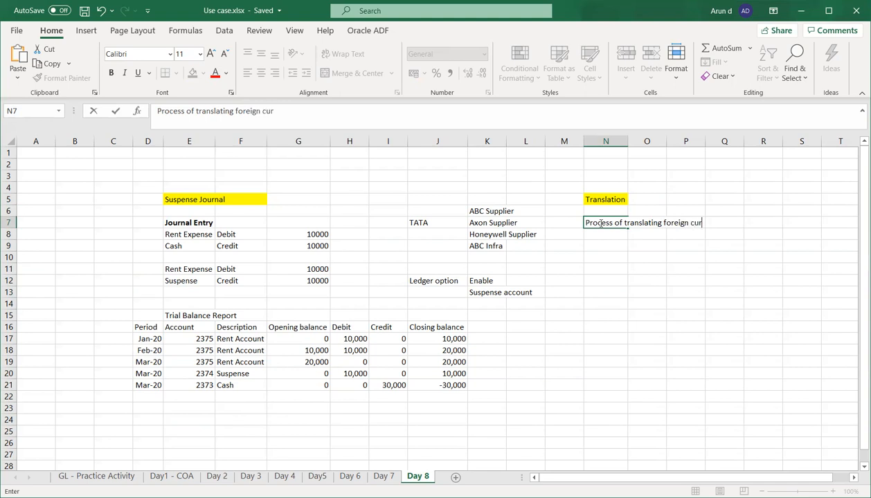
type("rency to a functional")
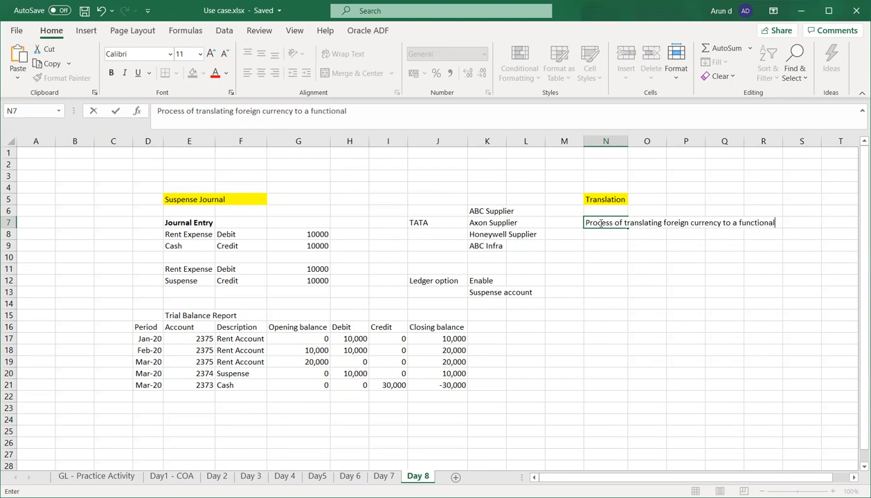
type(" currency")
key("Return")
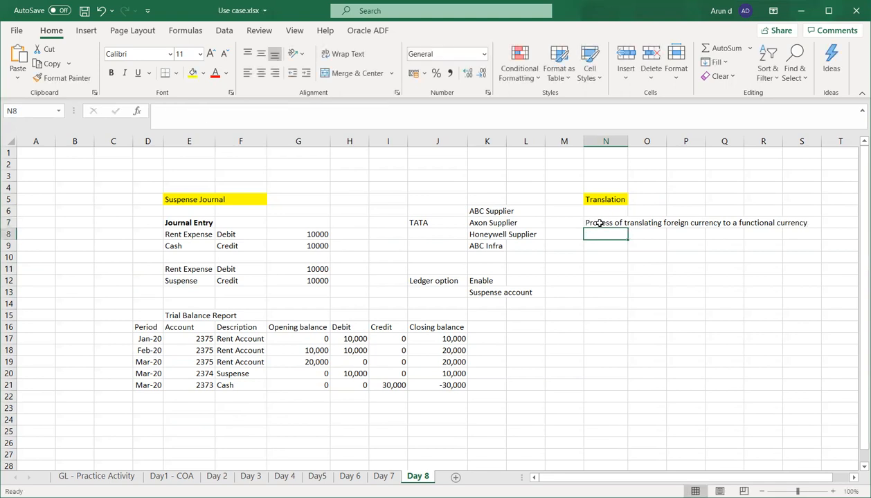
Add the notes "No JV generated" in N8 and "Shows the translated balances" in N9
type("No JV g")
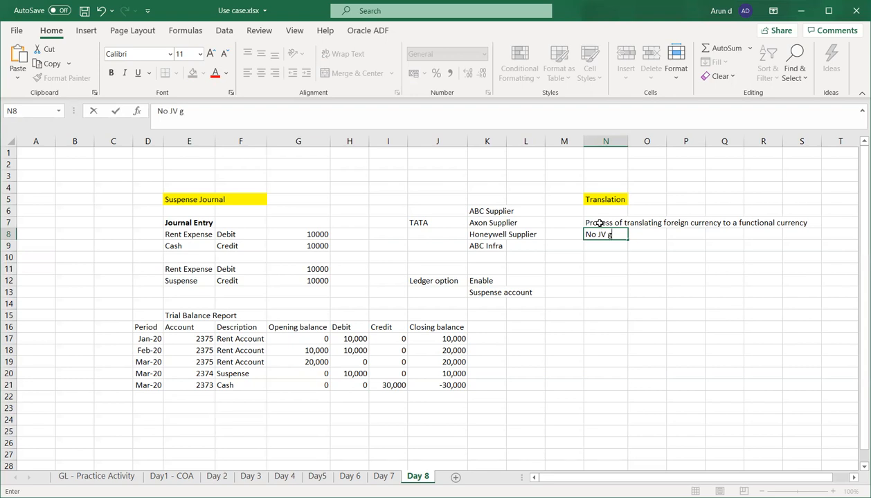
type("enerated")
key("Return")
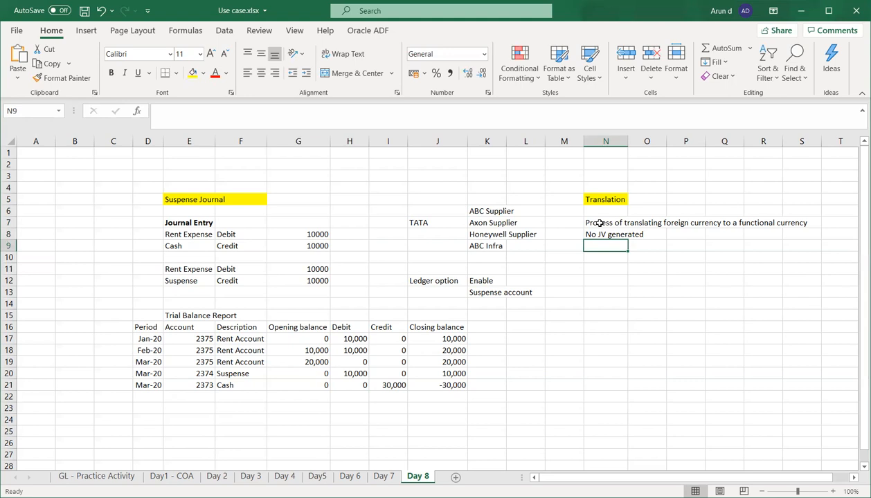
type("S")
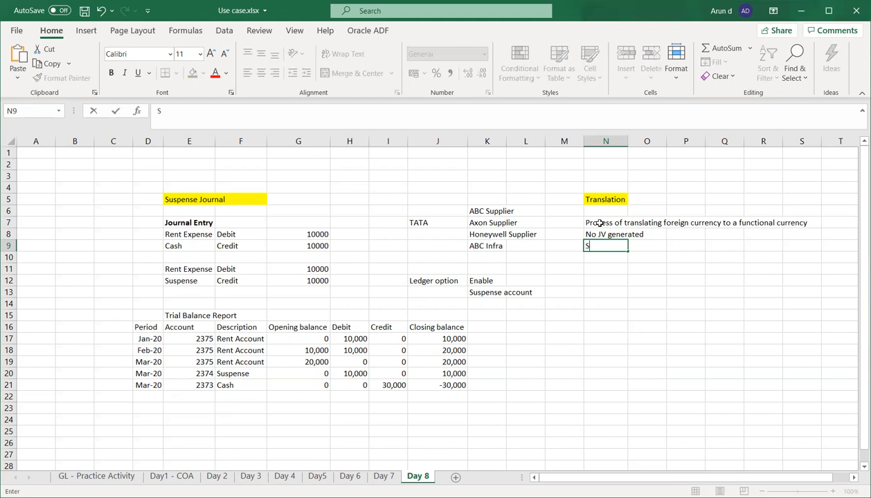
type("hows the trans")
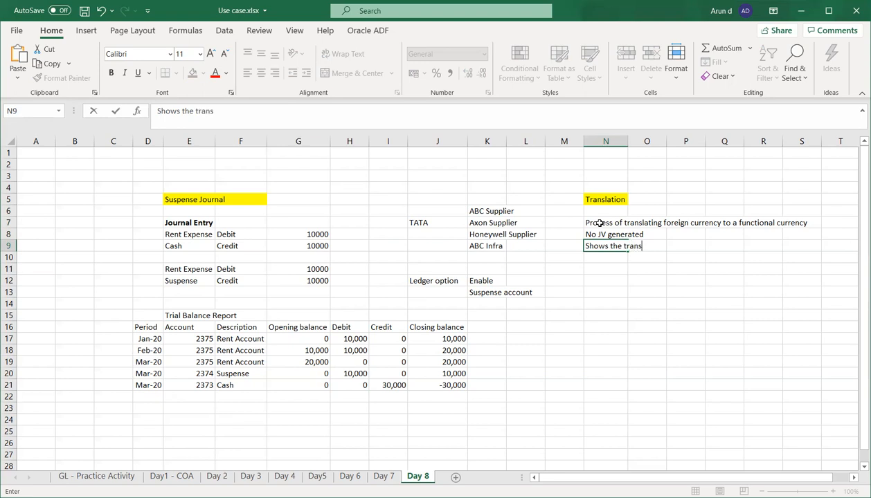
type("lated balances")
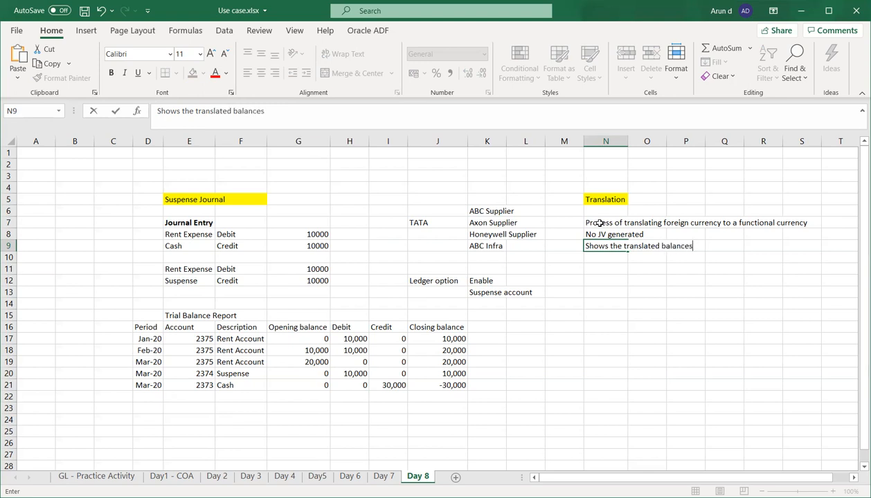
key("Return")
key("Return")
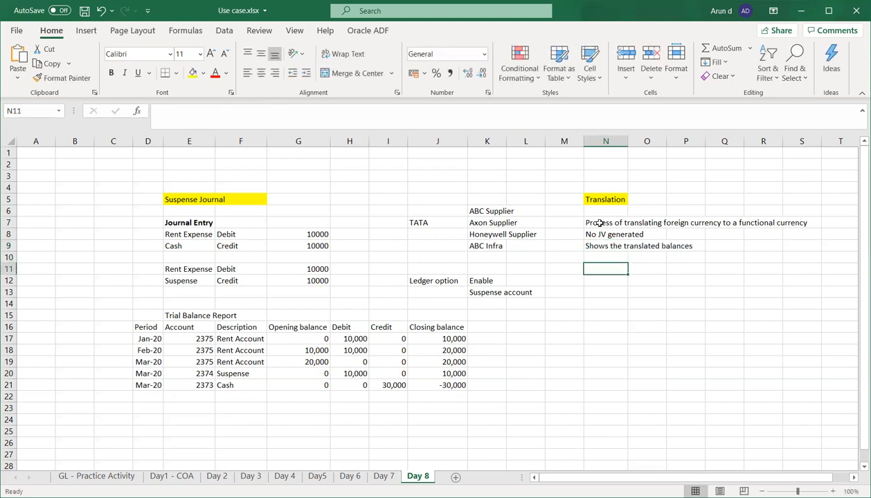
Enter the subheading Setups in N11 with "Upload Daily rates" as its first item in N12, saving the workbook
type("Setups")
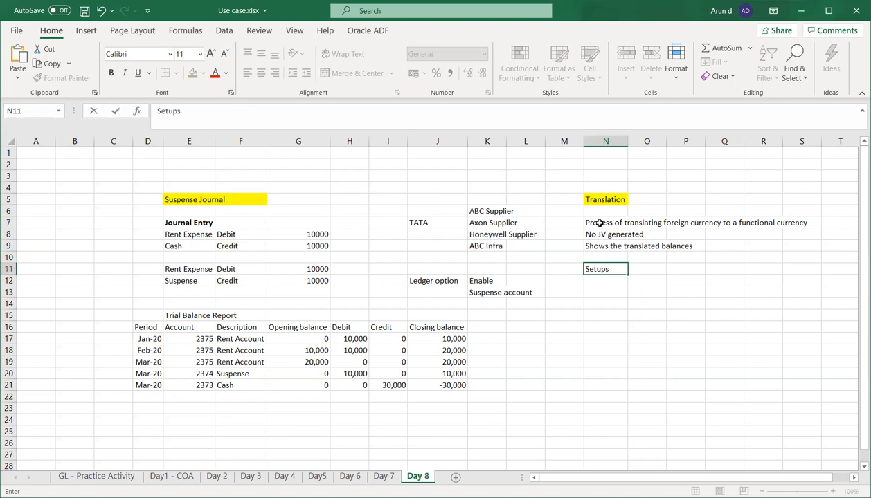
key("Return")
key("ctrl+s")
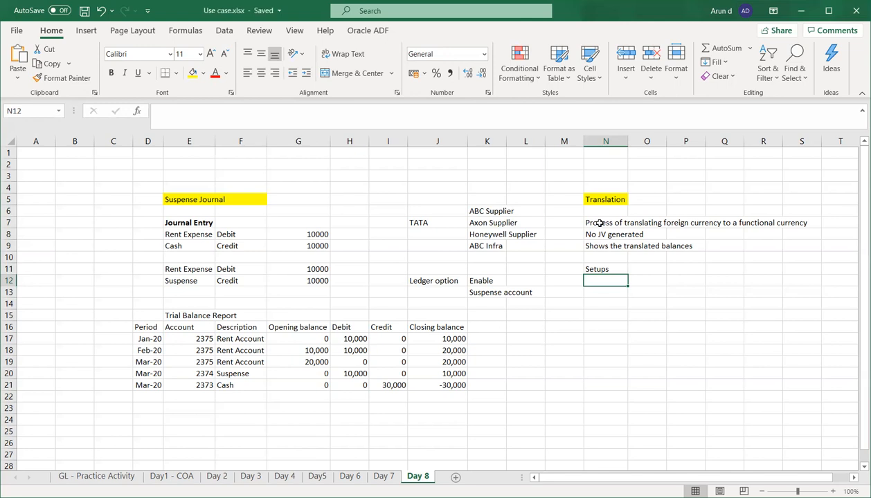
type("U")
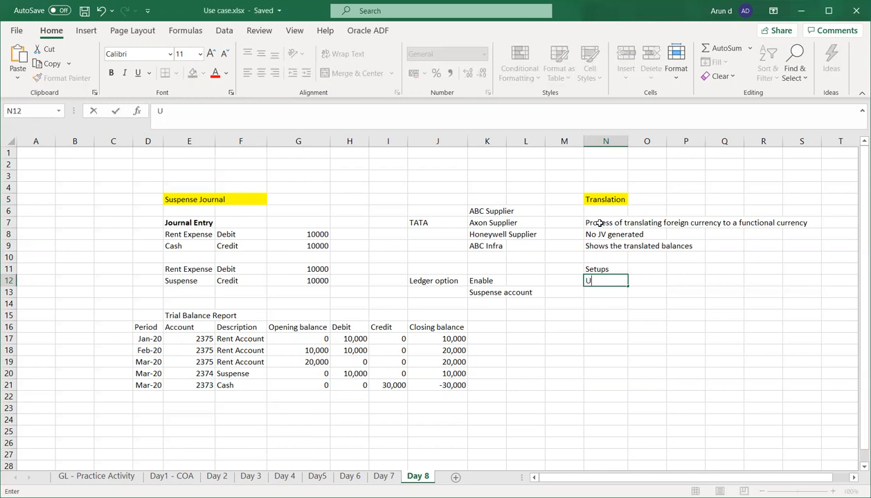
type("pload Daily rates")
key("Return")
key("ctrl+s")
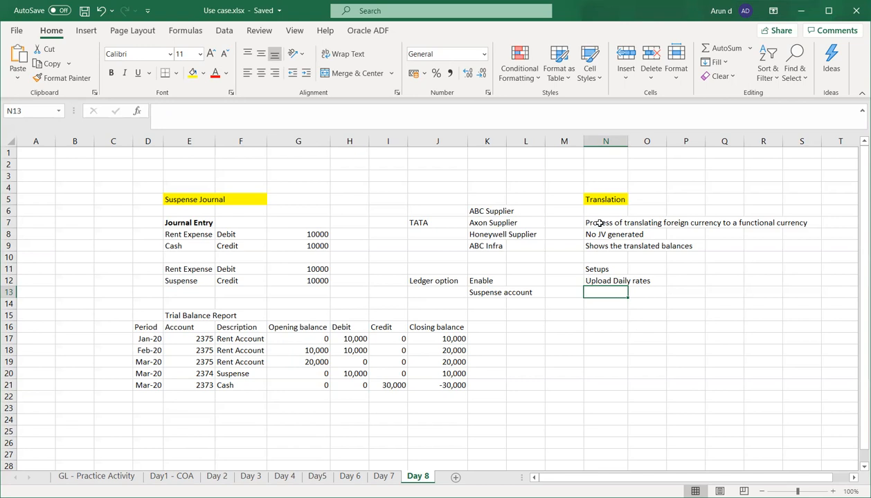
Add "Attach CTA Account" as the second setup item in cell N13
type("E")
key("BackSpace")
type("tr")
key("BackSpace")
key("BackSpace")
type("Attach CTA")
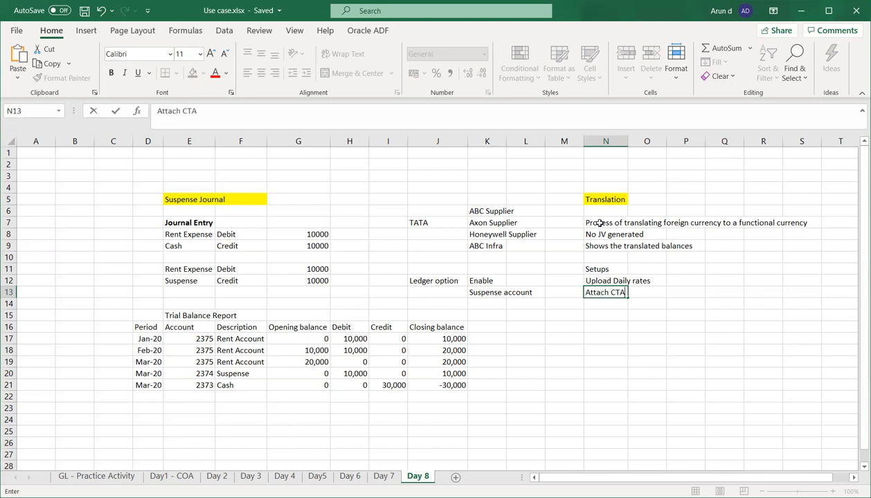
type(" Account")
key("Return")
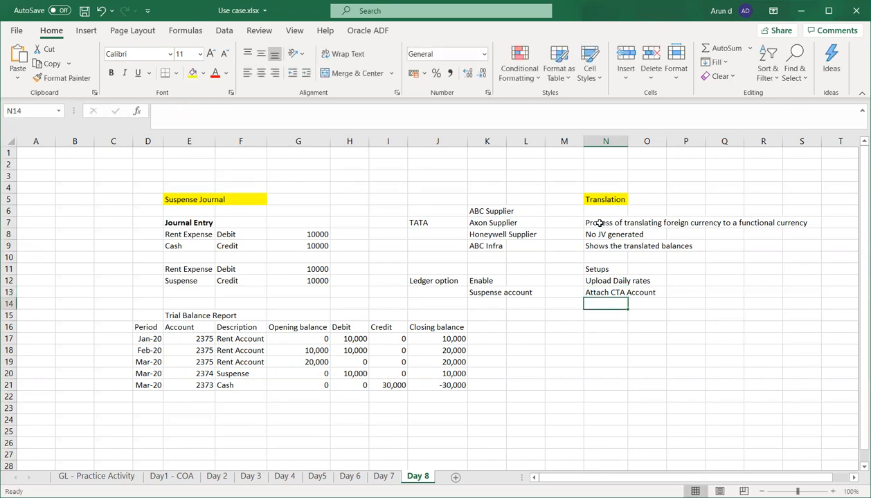
Add the third setup item "Attach rate type for Period end rate & Average rate" in cell N14
type("Attach rate type for Period end")
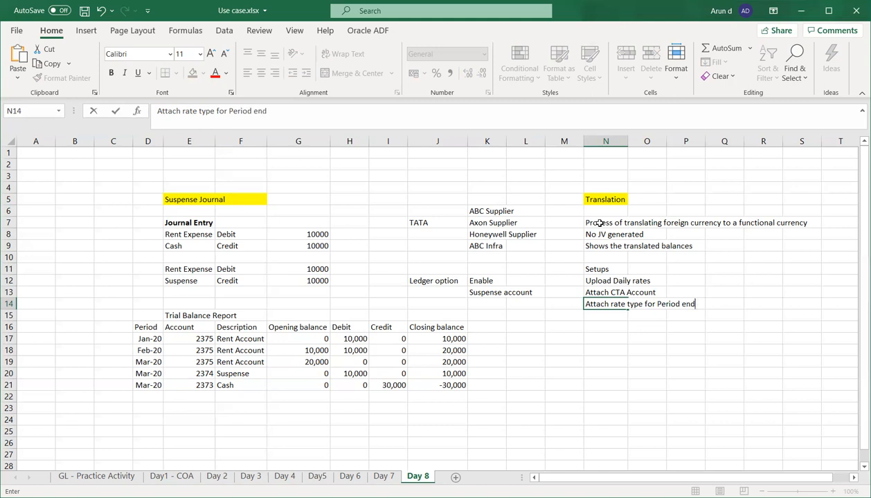
type(" rate")
key("Return")
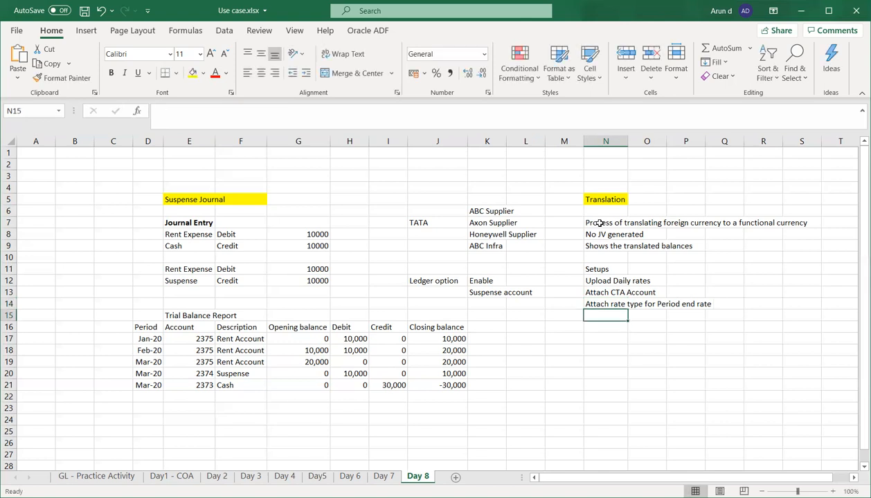
key("Up")
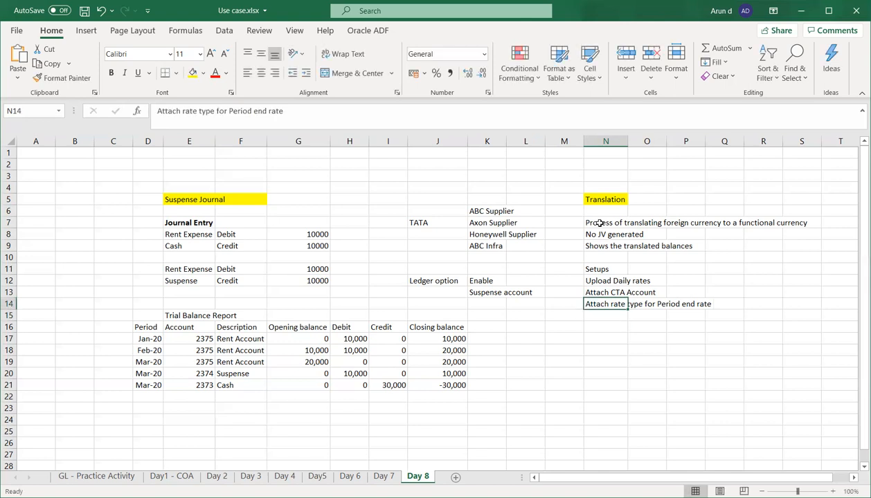
key("F2")
type("&")
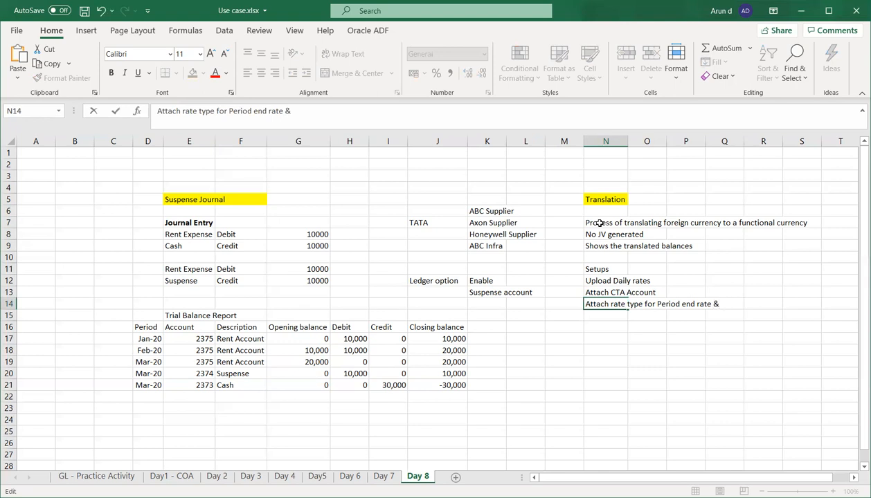
type(" Average rate")
key("Return")
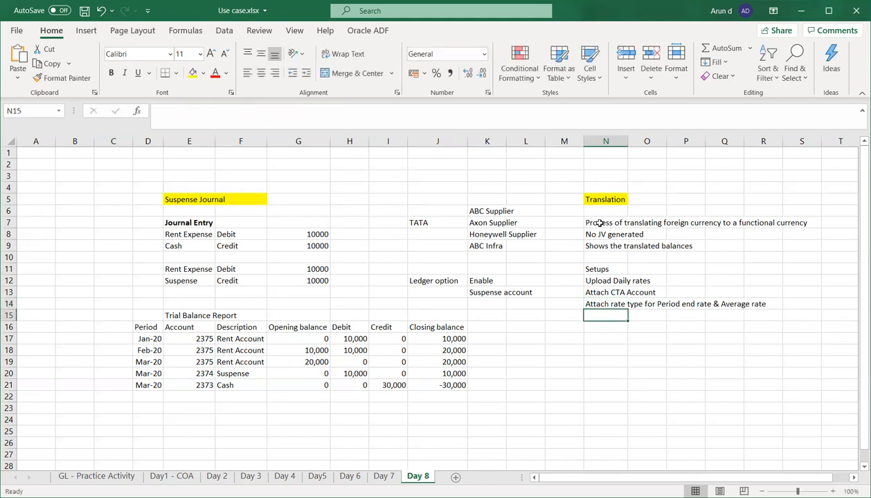
Make the Setups subheading bold and save the workbook
left_click(594, 270)
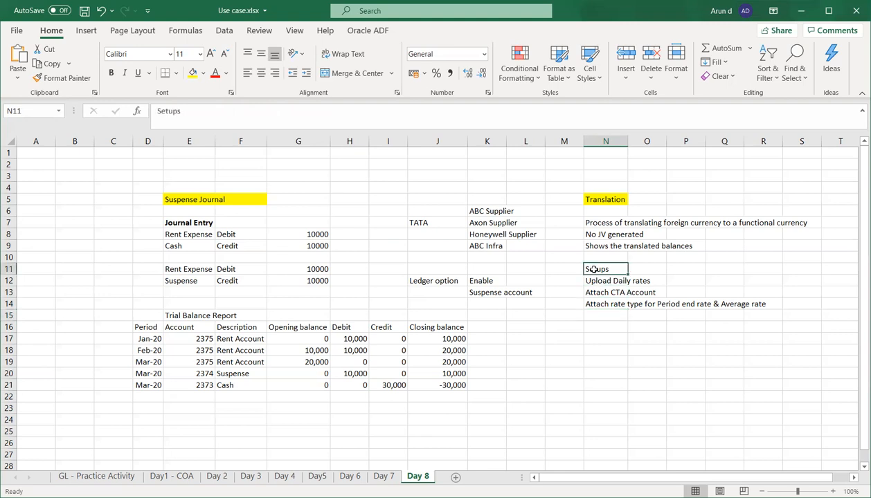
key("ctrl+b")
key("Down")
key("Down")
key("Down")
key("Down")
key("Down")
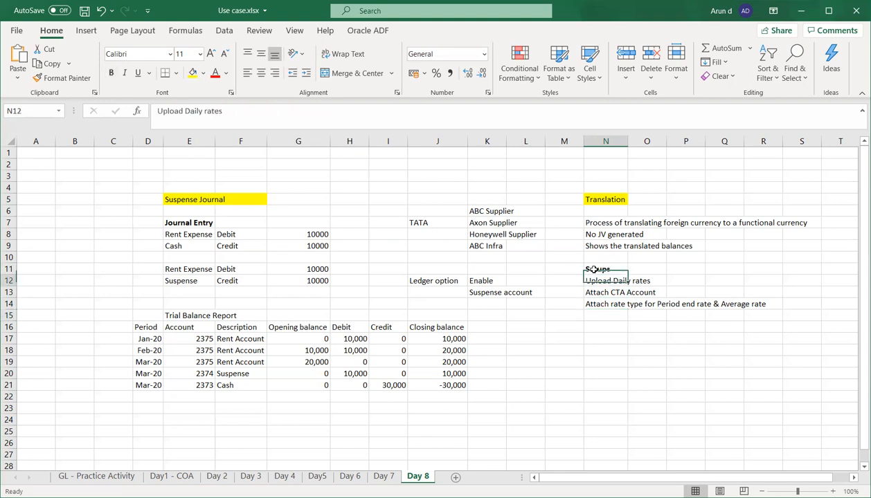
key("ctrl+s")
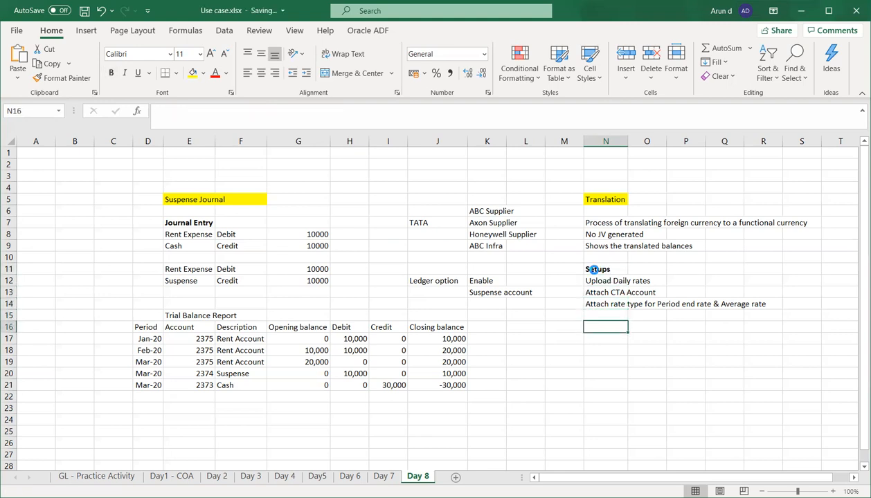
Enter the subheading Process in N16 with "Define Reporting currency" as its first item in N17, saving the workbook
type("P")
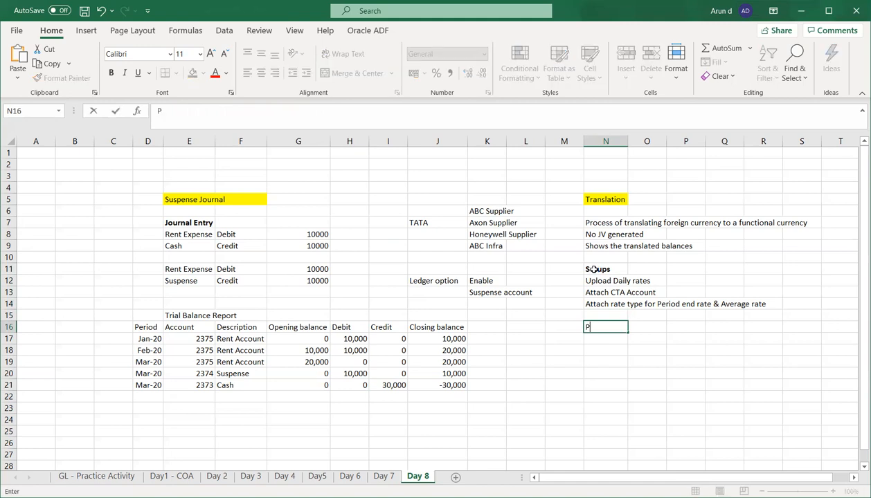
type("rocess")
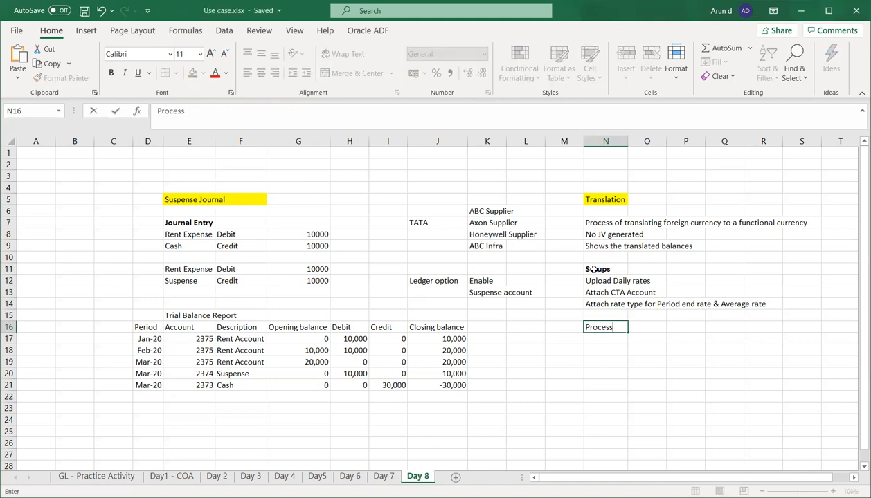
key("Return")
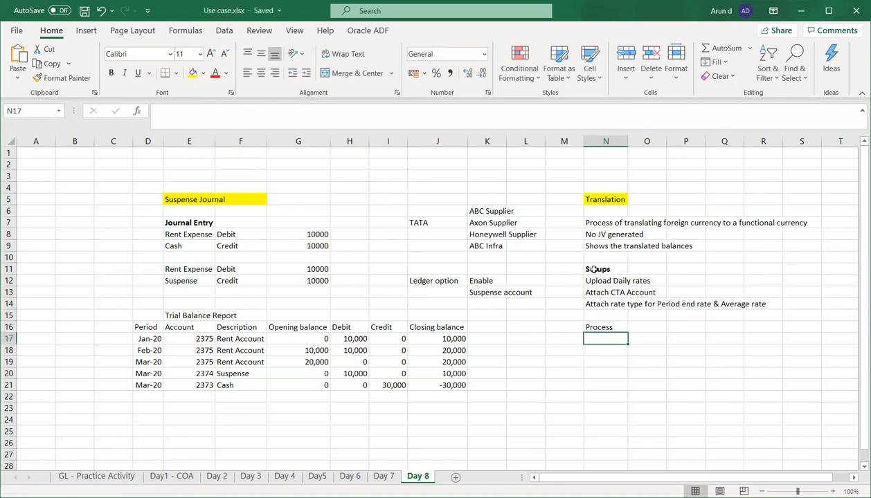
type("Define")
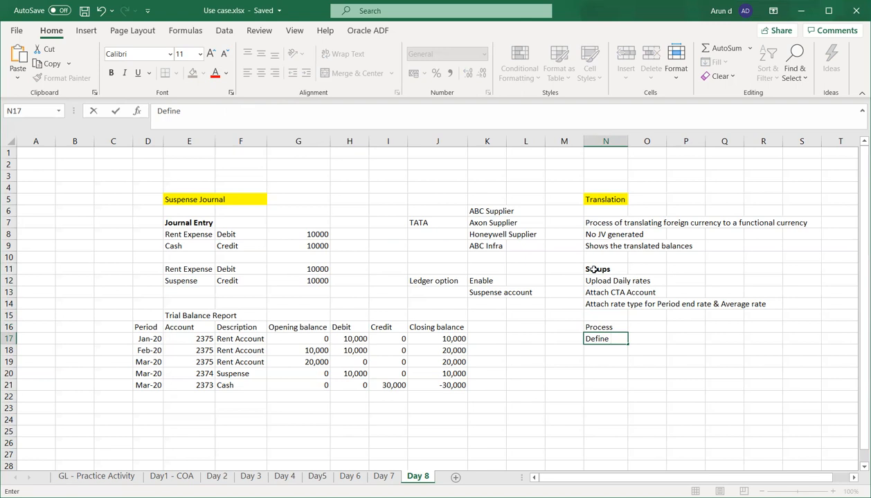
type("Reporting currency")
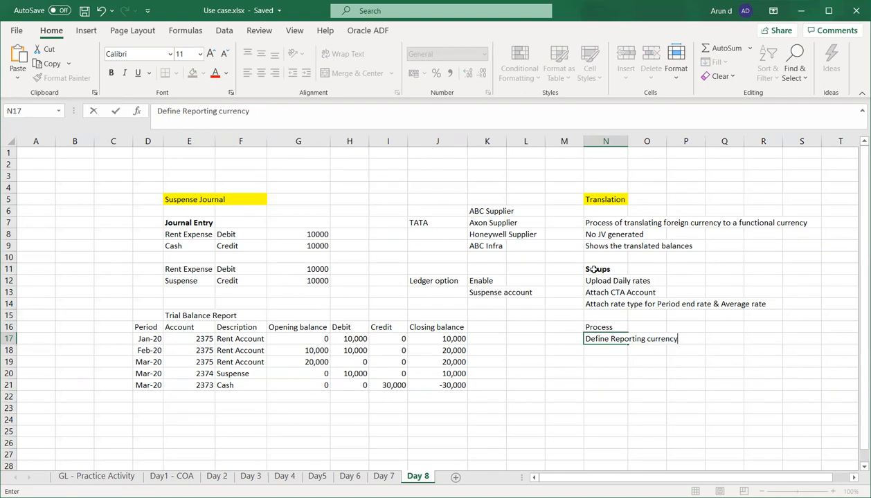
key("Return")
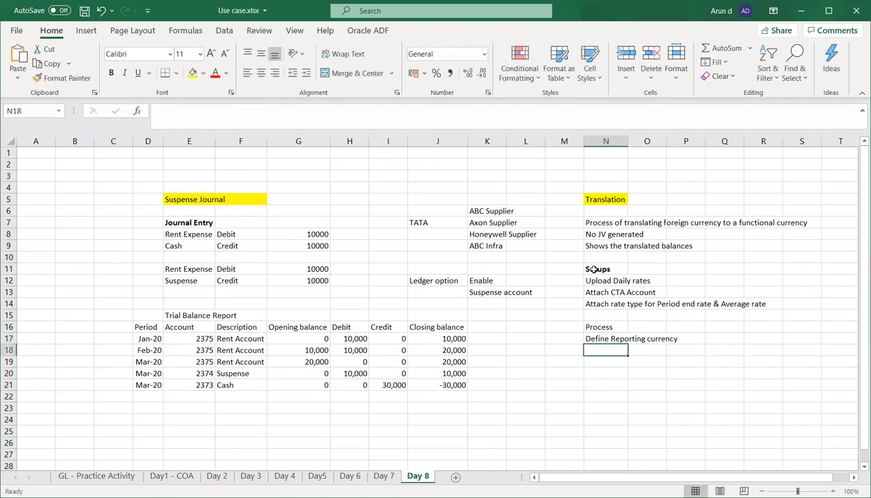
key("ctrl+s")
Add the process items "Create Journal with foreign currency" in N18 and "Run Translation" in N19
type("Crea")
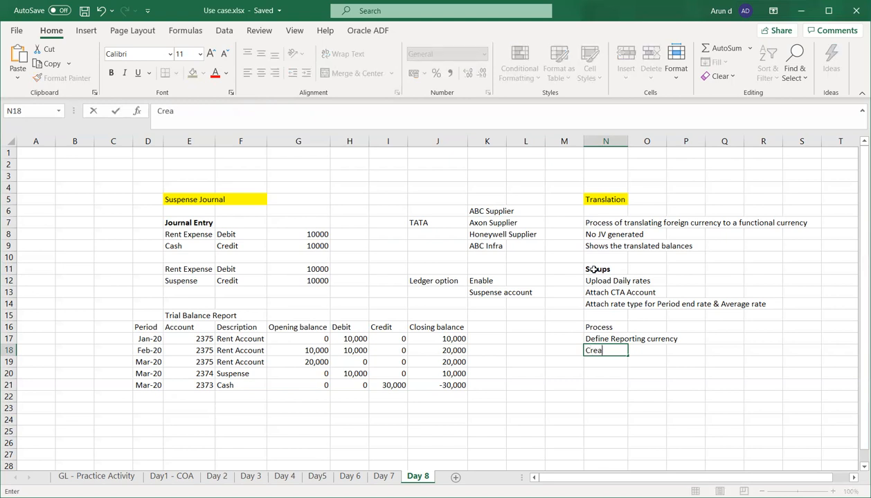
type("te Journal wi")
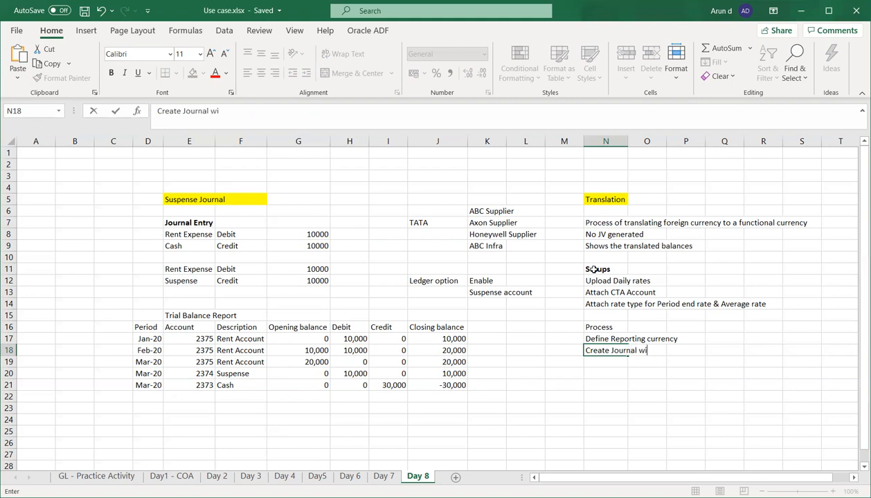
type("th foreign currency")
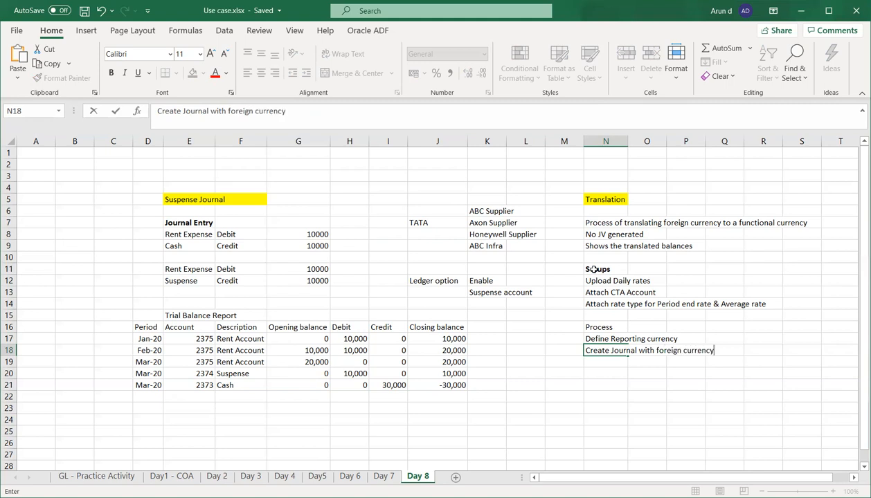
key("Return")
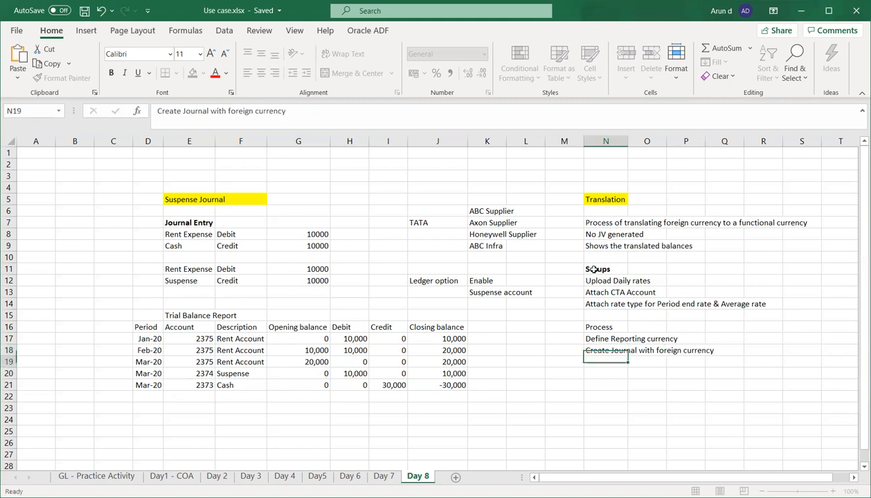
type("R")
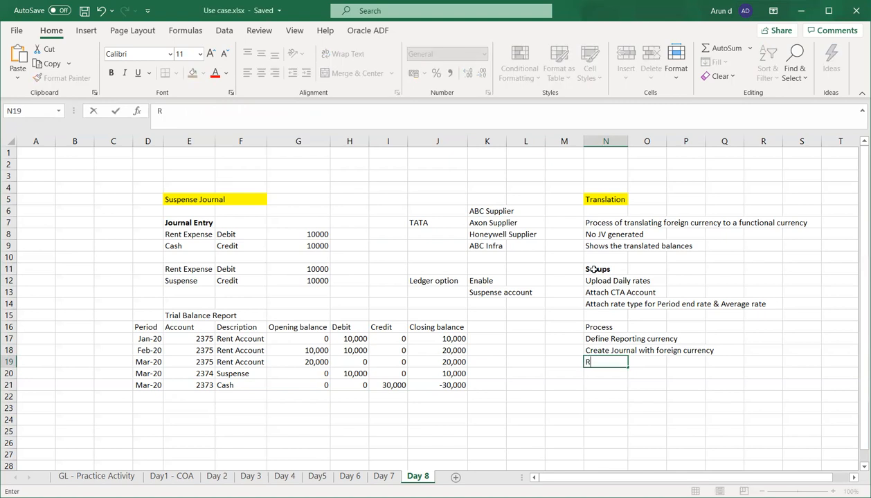
type("un Translation")
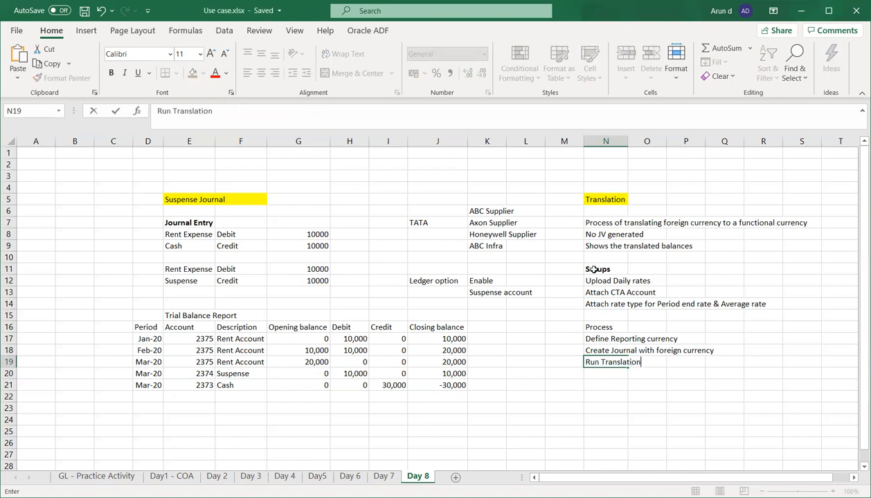
key("Return")
key("Return")
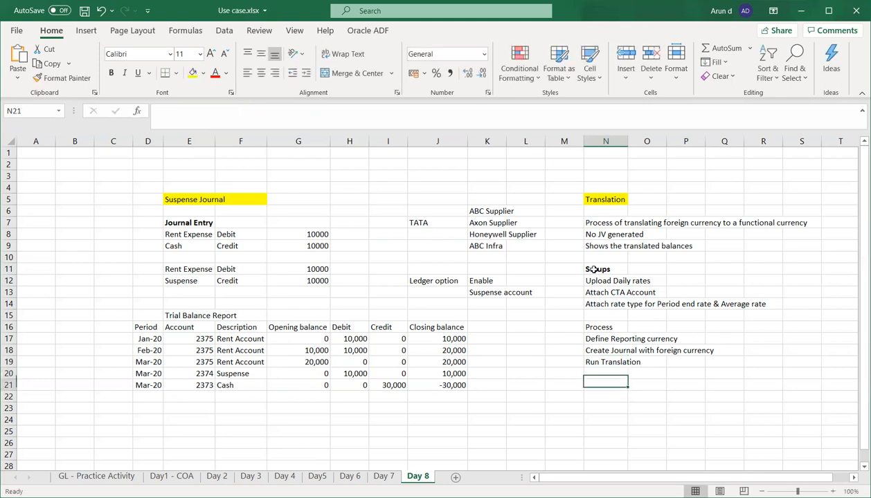
Enter the subheading Report in cell N21 and save the workbook
type("Report")
key("Return")
key("ctrl+s")
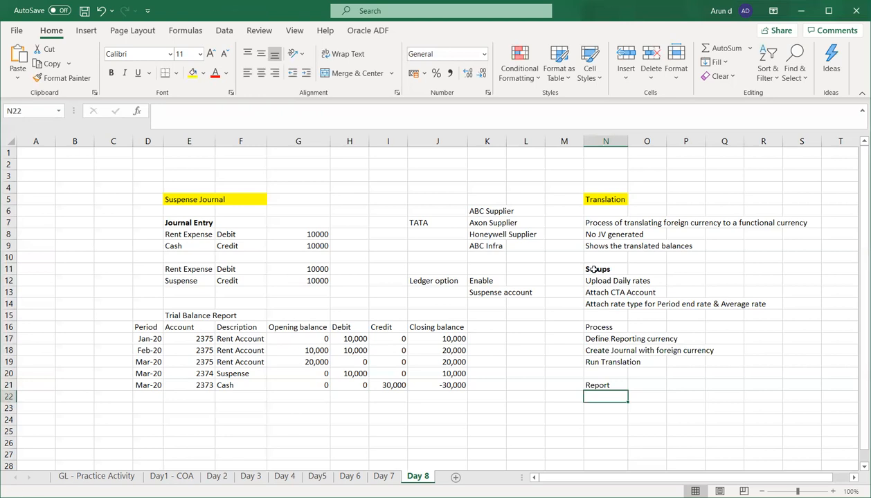
Make the Process subheading bold, return to the empty cell below Report, and save the workbook
left_click(604, 326)
key("ctrl+b")
key("Down")
key("Down")
key("Down")
key("Down")
key("Down")
key("Down")
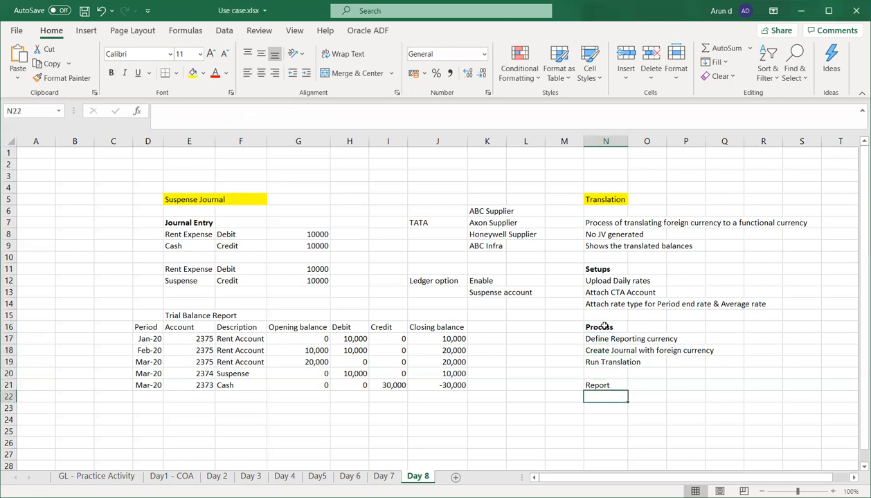
key("ctrl+s")
Add "Translate GL Balances" as the first report item in N22 and save the workbook
type("Translat")
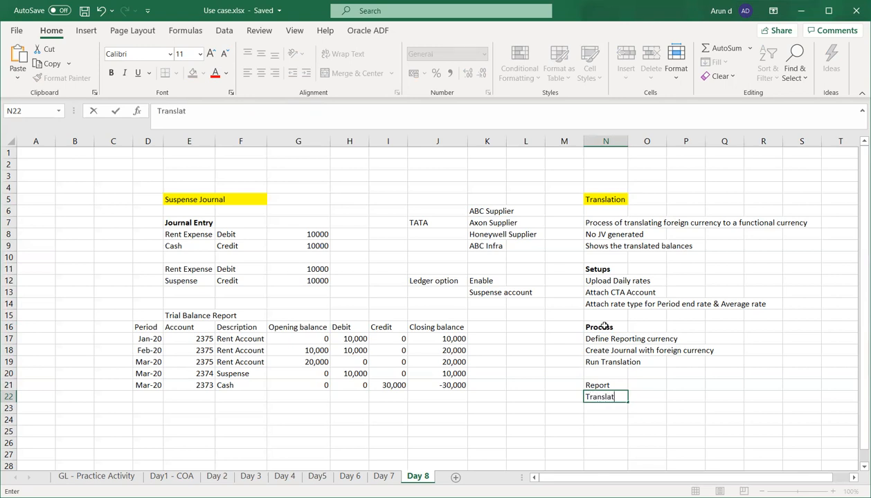
type("e GL Balances")
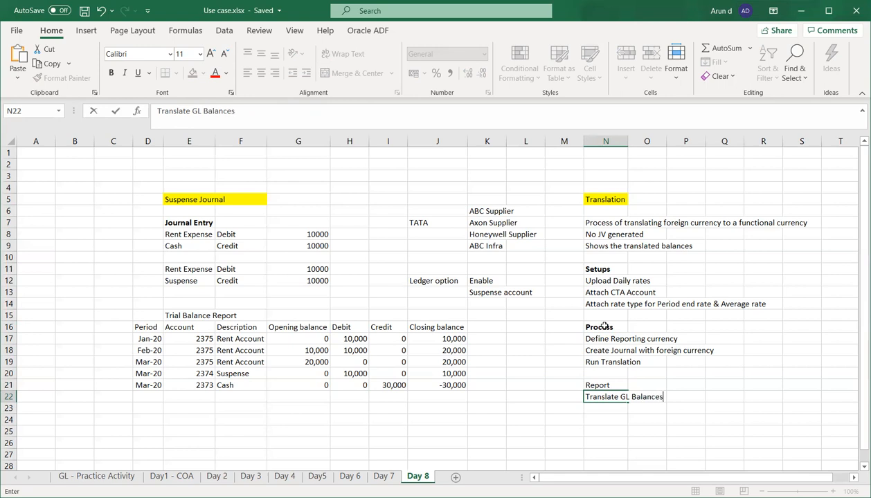
key("Return")
key("ctrl+s")
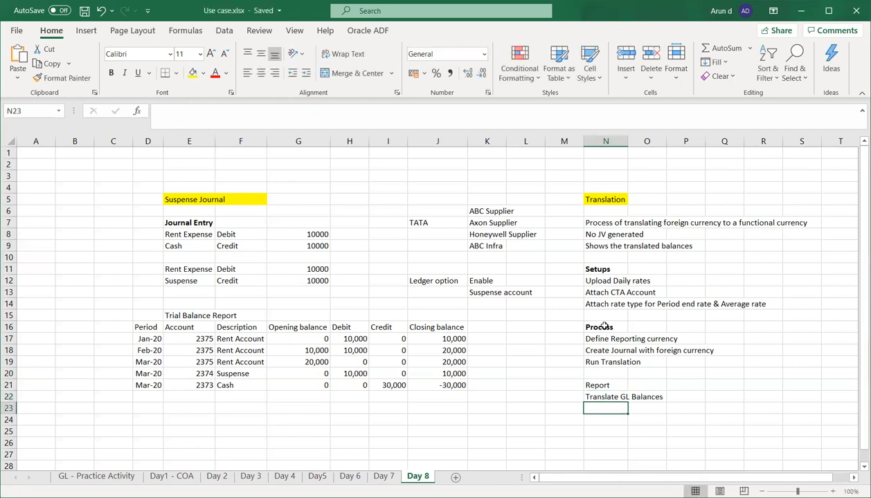
Add the second report item "General Ledger Trial Balance - Detail" in cell N23
type("G")
key("BackSpace")
type("Gene")
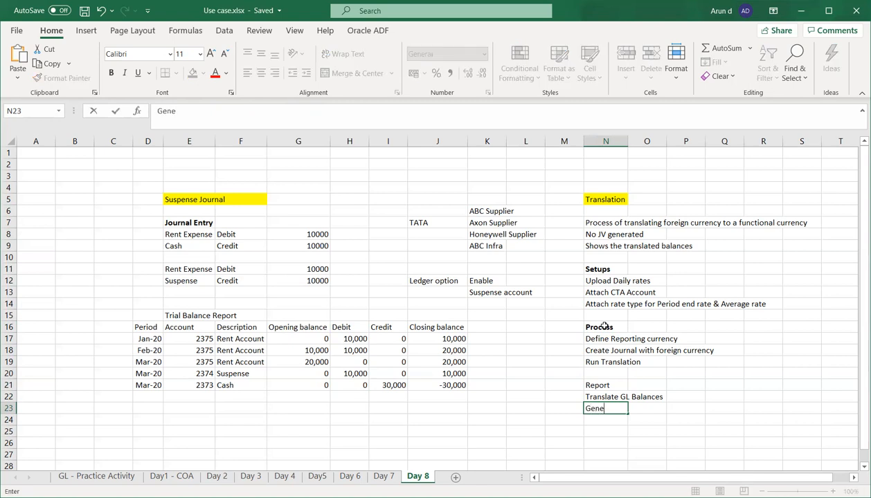
type("ral Ledger T")
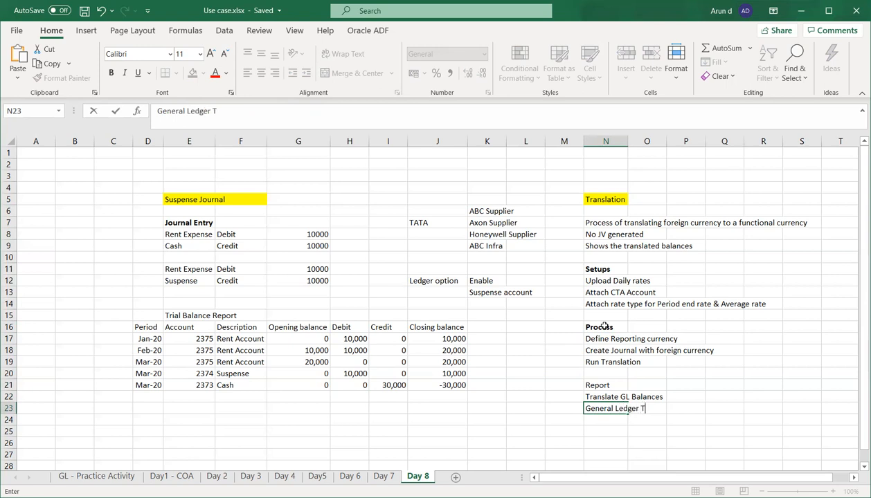
type("rial Balance - Detail")
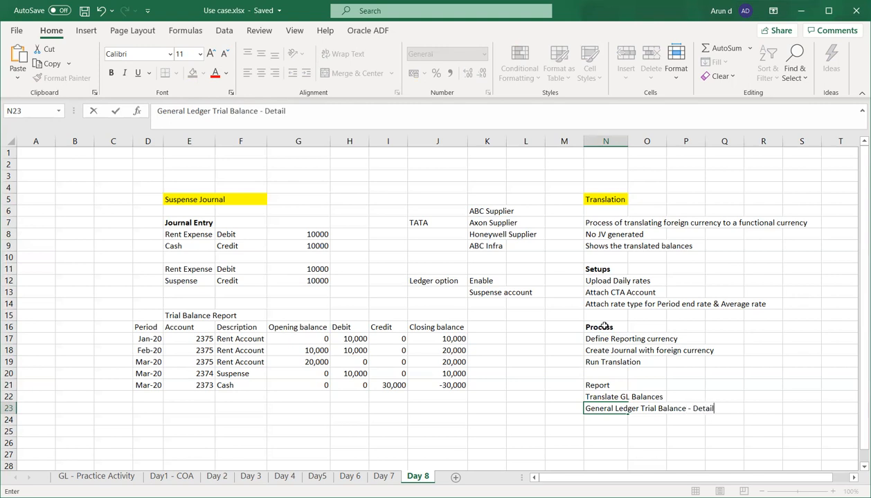
key("Return")
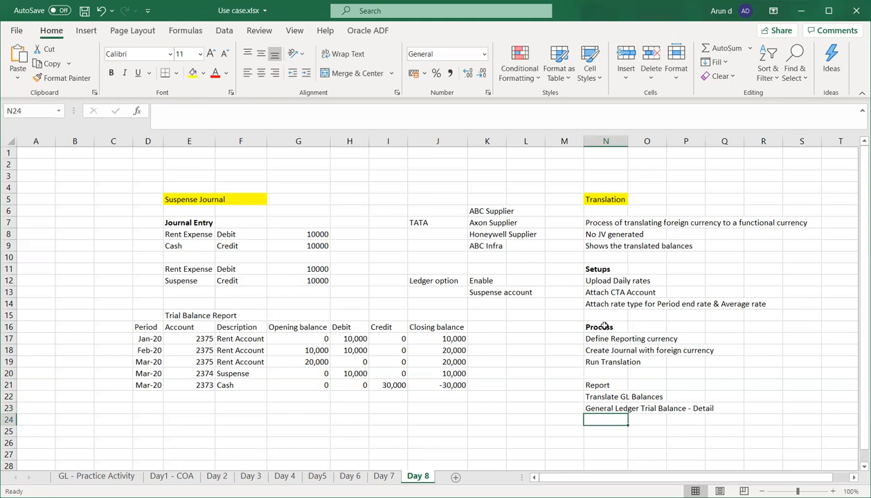
Add "Trial Balance" as the third report item in N24 and save the workbook
type("Tri")
type("Balance")
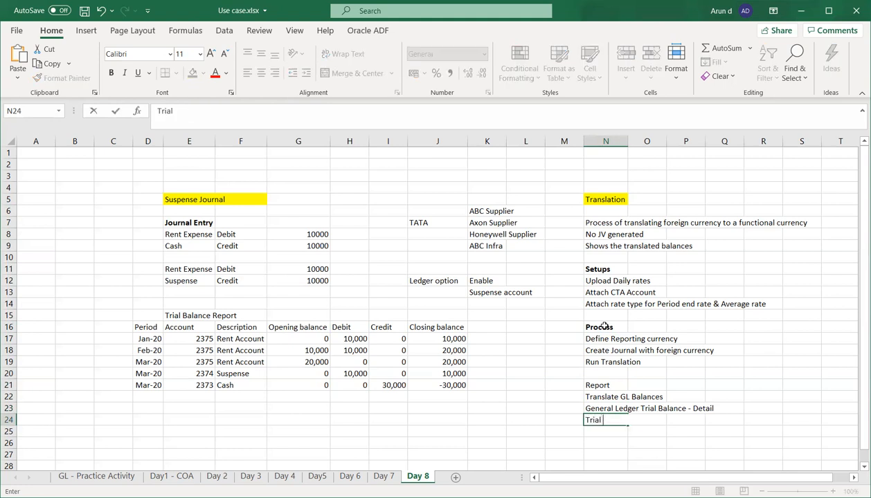
key("Return")
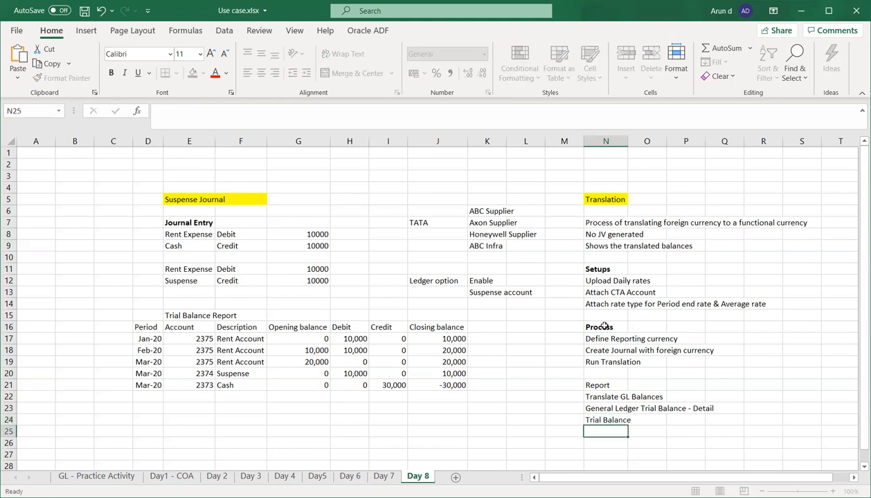
key("ctrl+s")
Make the Report subheading bold and save the workbook
left_click(588, 386)
key("ctrl+b")
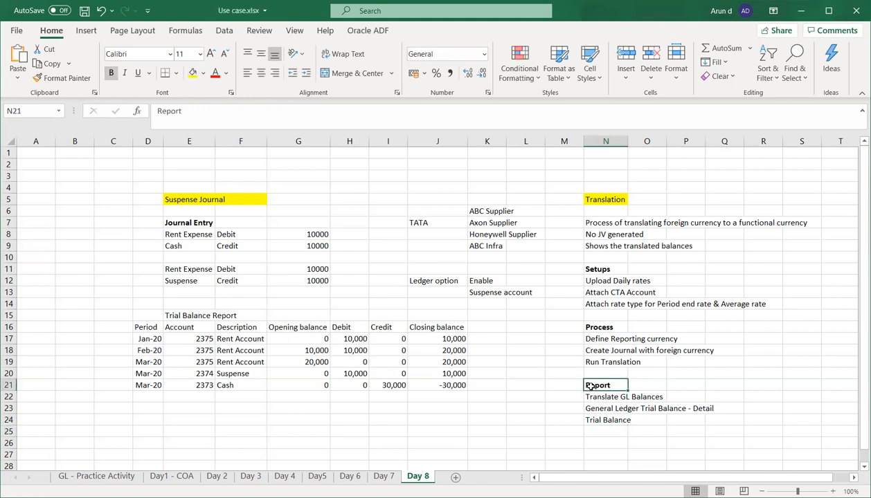
left_click(640, 279)
left_click(603, 213)
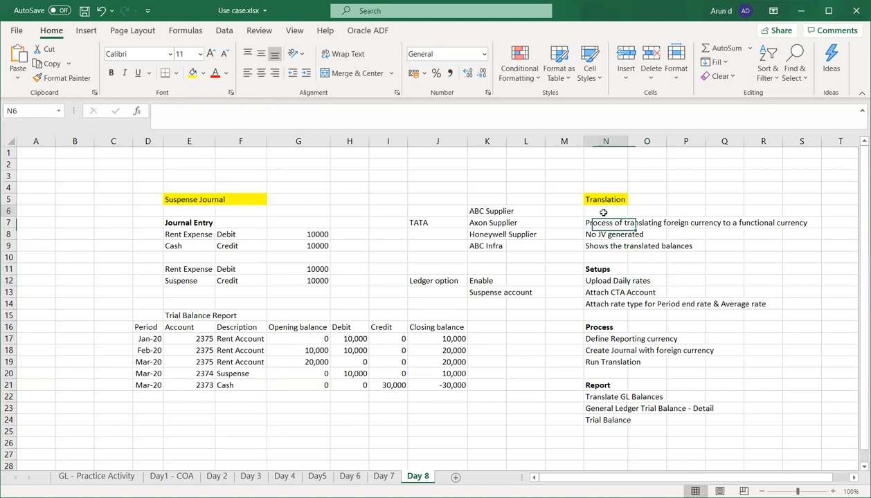
key("ctrl+s")
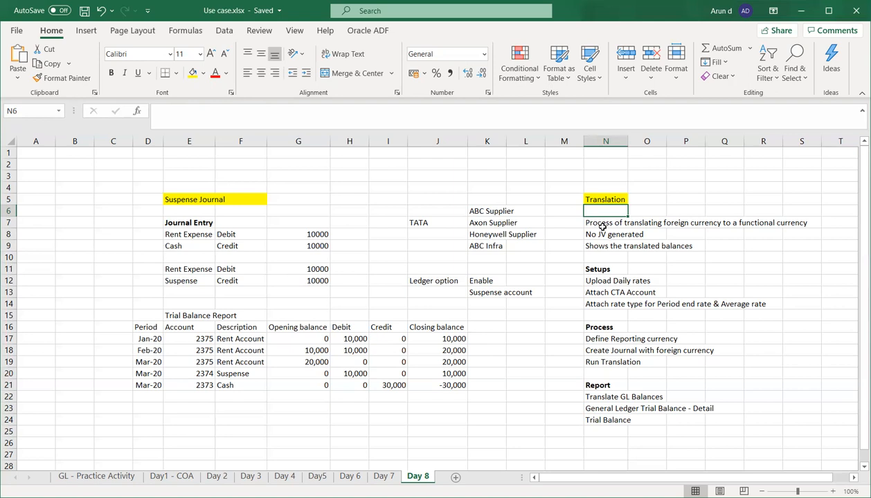
Enter the first currency rate row starting in N27: date 11-Jan-20, from USD, to INR, rate 70
scroll(609, 324, "down", 1)
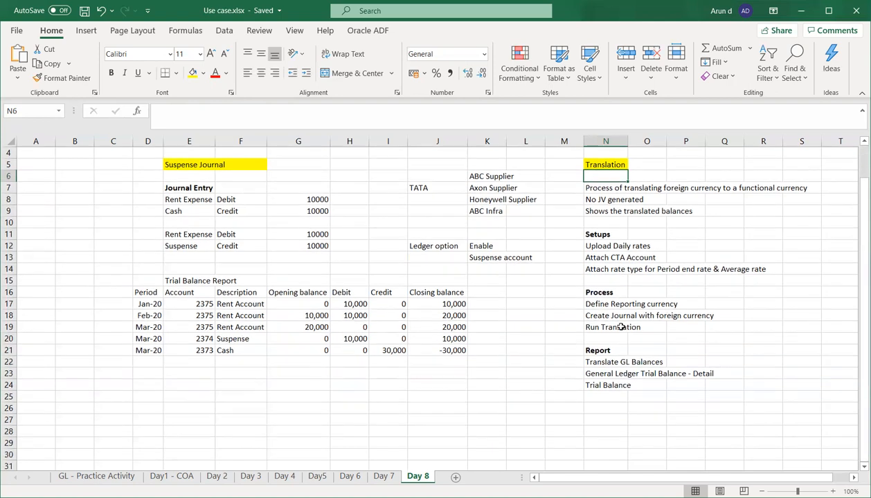
scroll(621, 326, "down", 1)
left_click(593, 383)
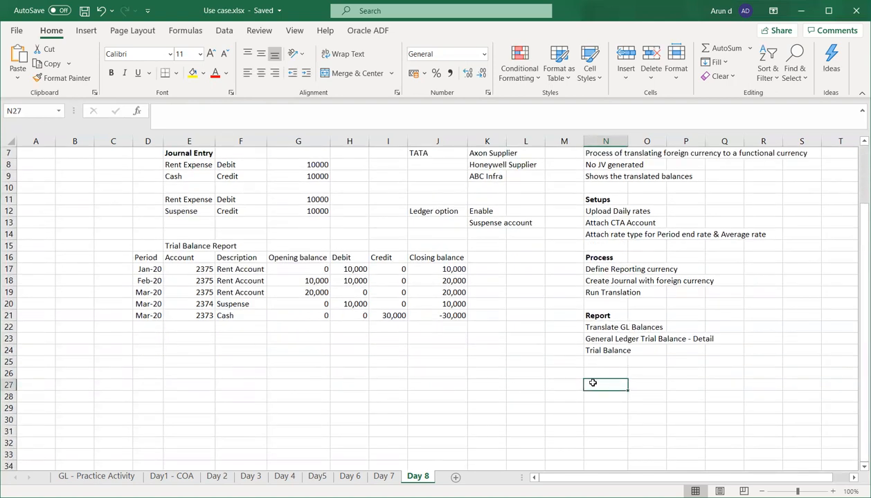
type("11")
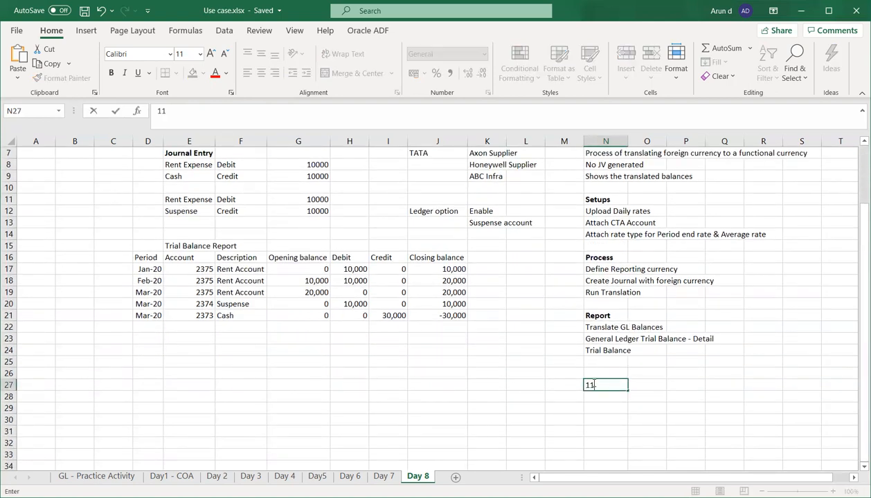
type("-Jan-20")
key("Tab")
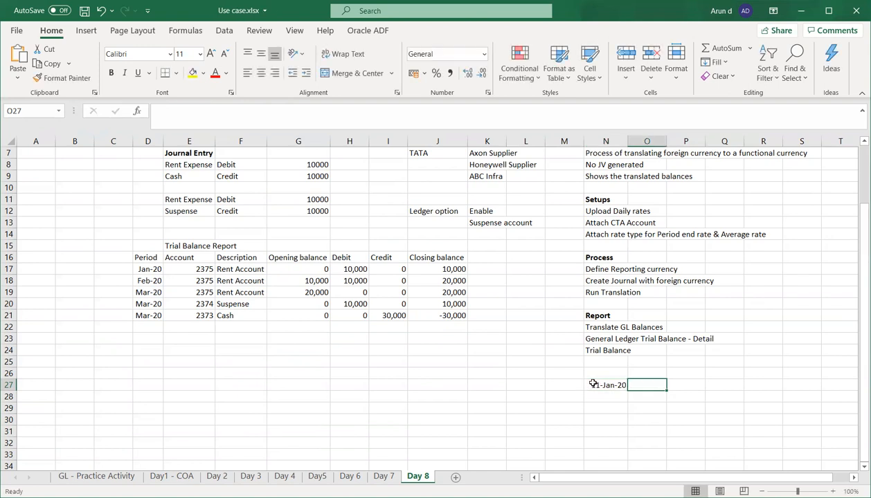
type("USD")
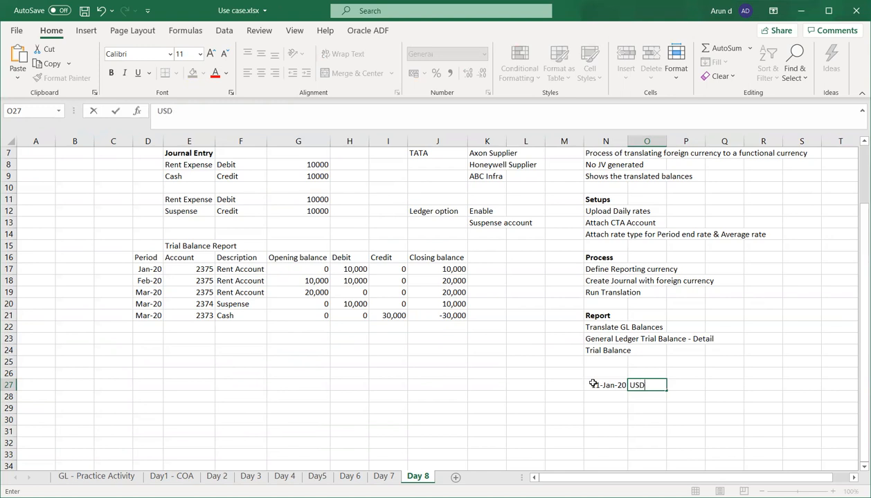
key("Tab")
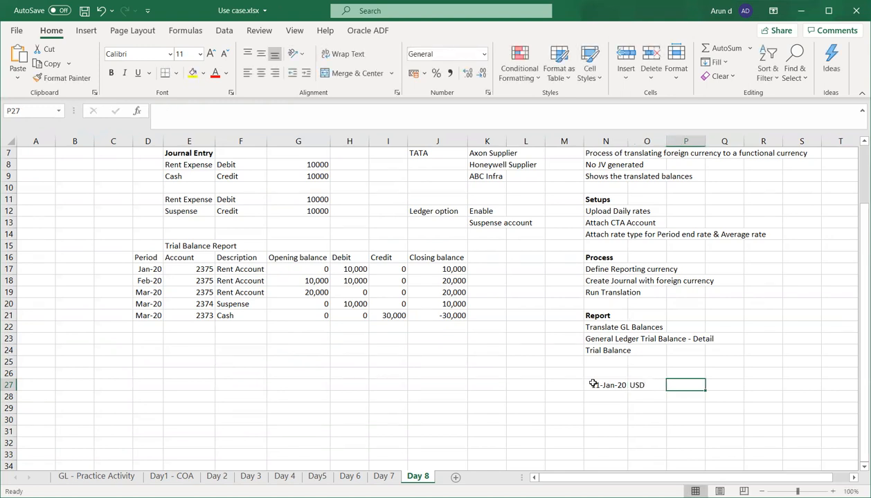
type("INR")
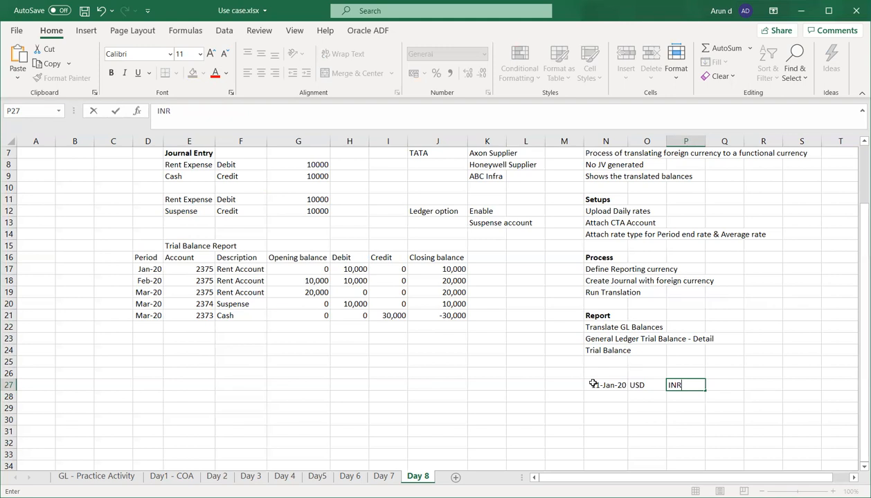
key("Tab")
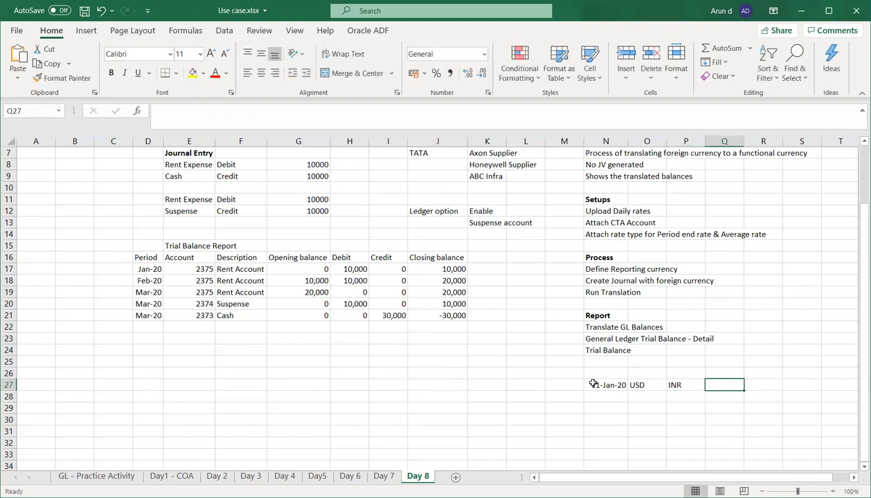
type("70")
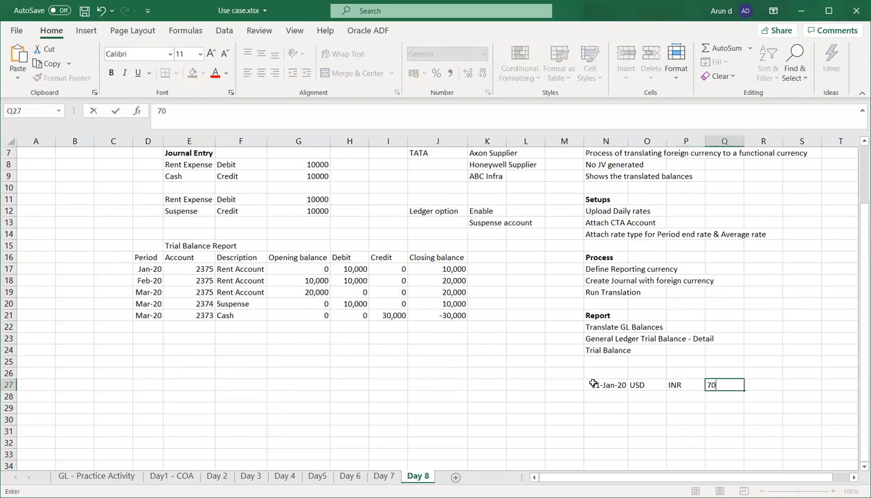
key("Return")
Start the second rate row below with date 30-Jan-20 in N28 and rate 72 in Q28
key("Left")
key("Left")
key("Left")
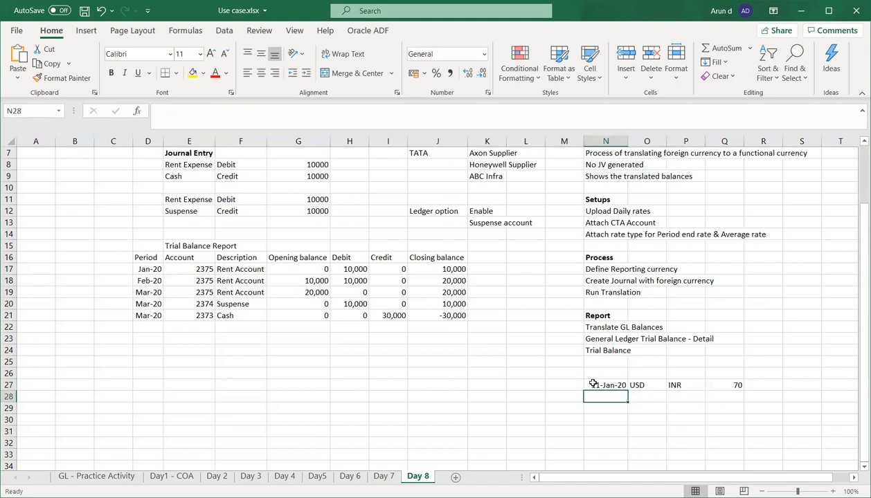
type("30-")
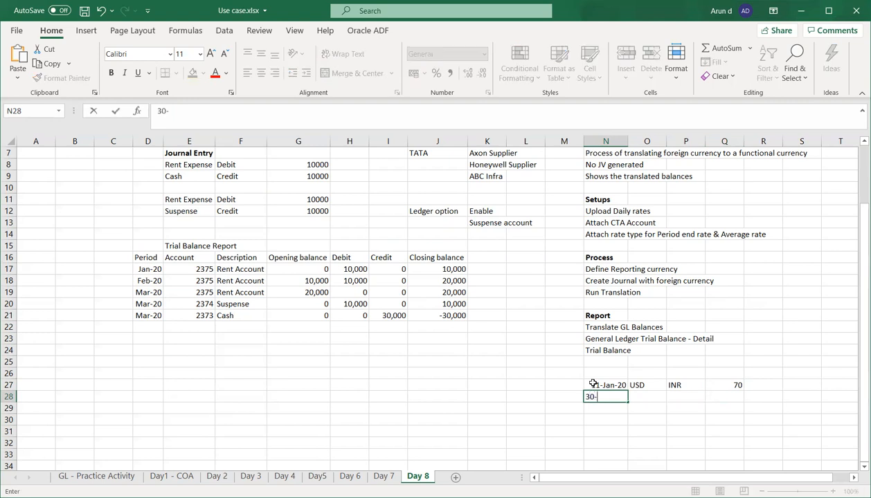
type("Jan-20")
key("Tab")
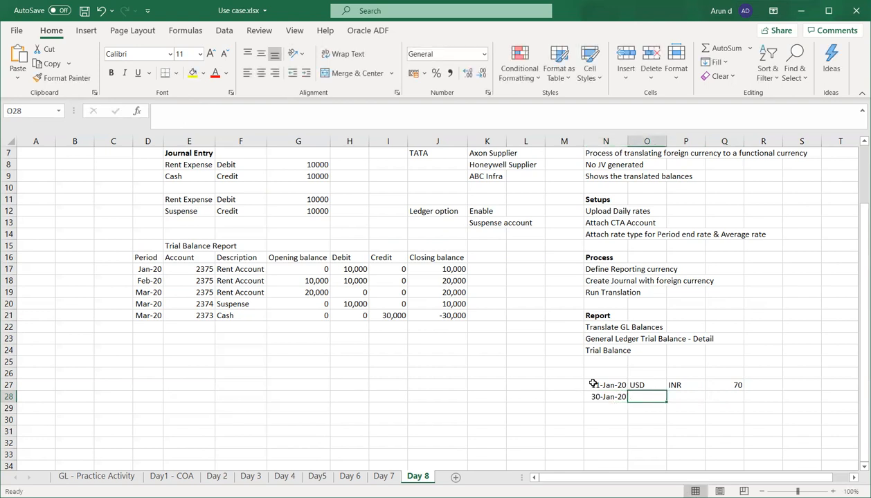
key("Tab")
key("Tab")
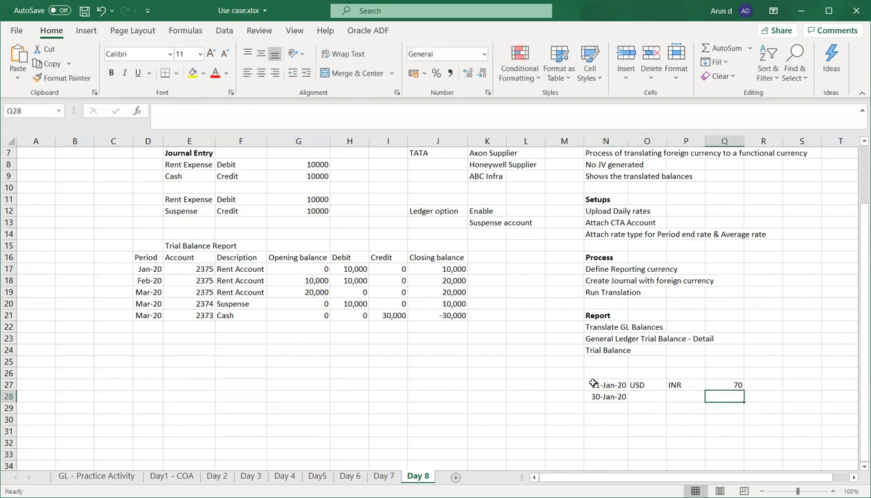
type("72")
key("Return")
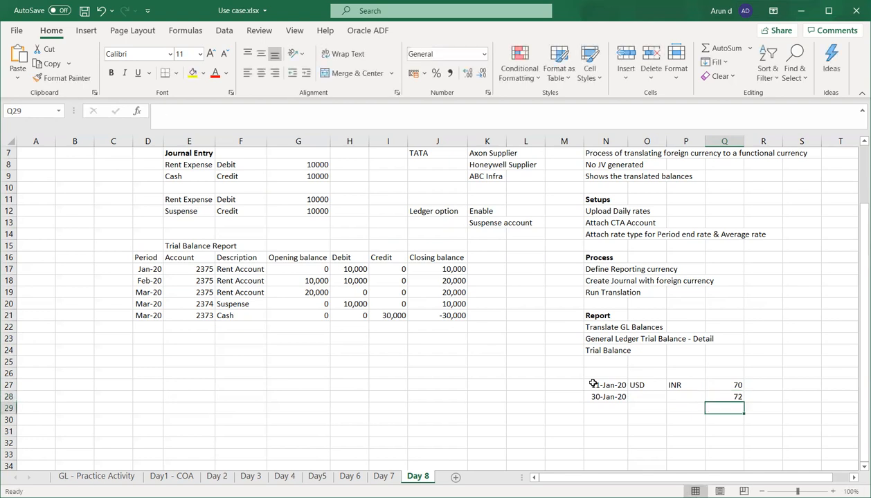
Copy the USD and INR cells from O27:P27 into the 30-Jan-20 row and save the workbook
key("Up")
key("Left")
key("Left")
key("Up")
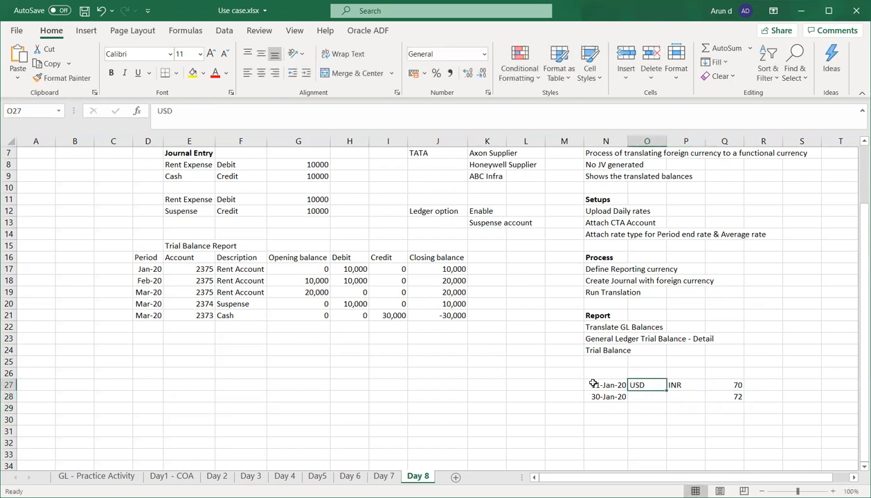
key("shift+Right")
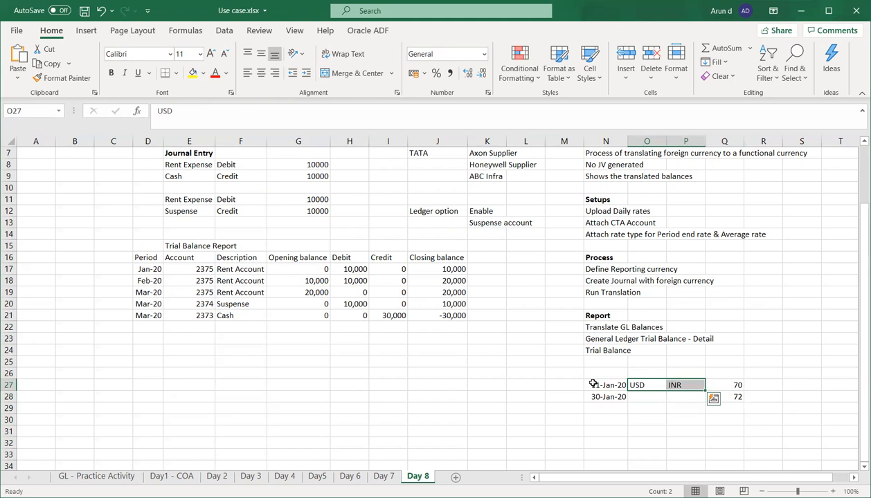
key("ctrl+c")
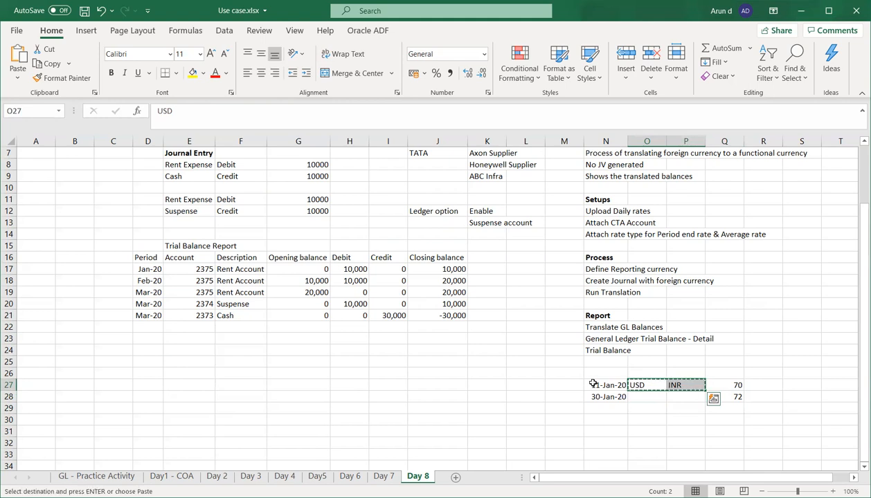
key("Down")
key("ctrl+v")
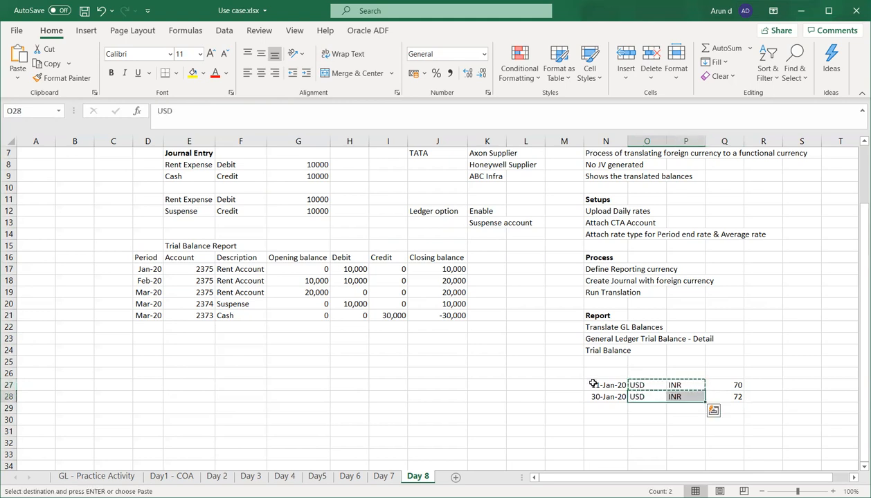
key("ctrl+s")
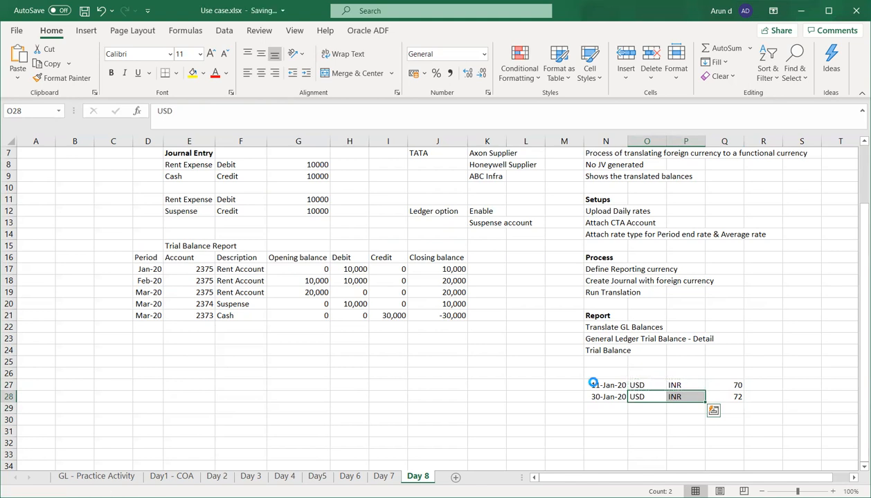
Enter 10 in R27 beside the 11-Jan-20 rate
key("Down")
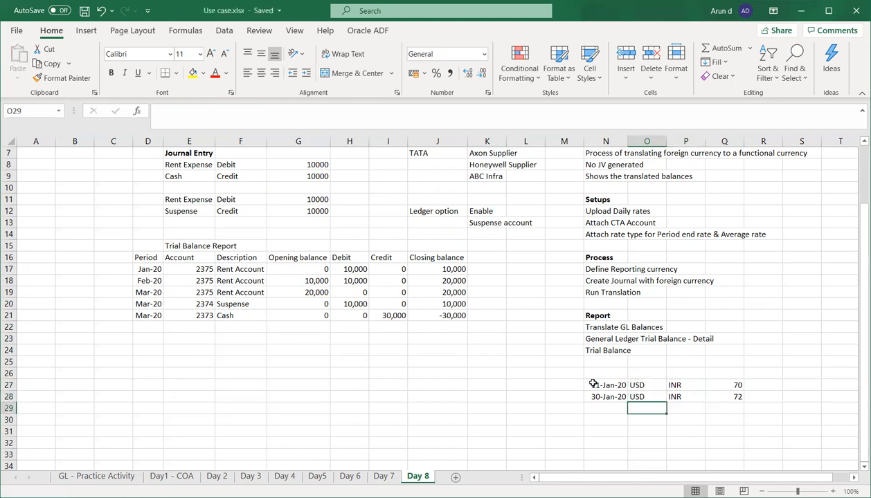
key("Up")
key("Down")
key("Right")
key("Right")
key("Right")
key("Up")
key("Up")
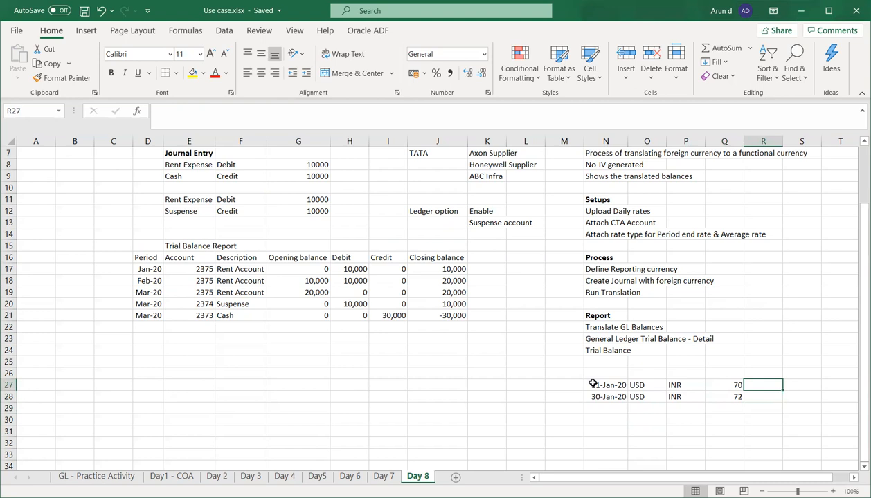
type("10")
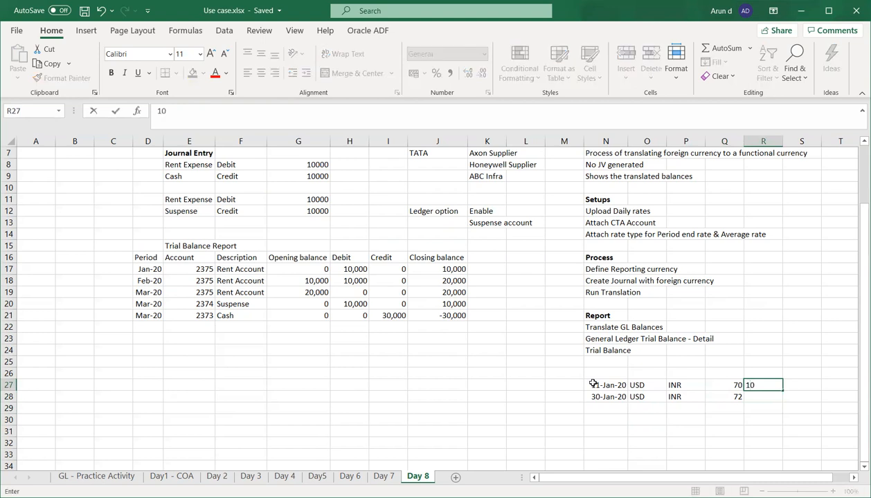
key("Return")
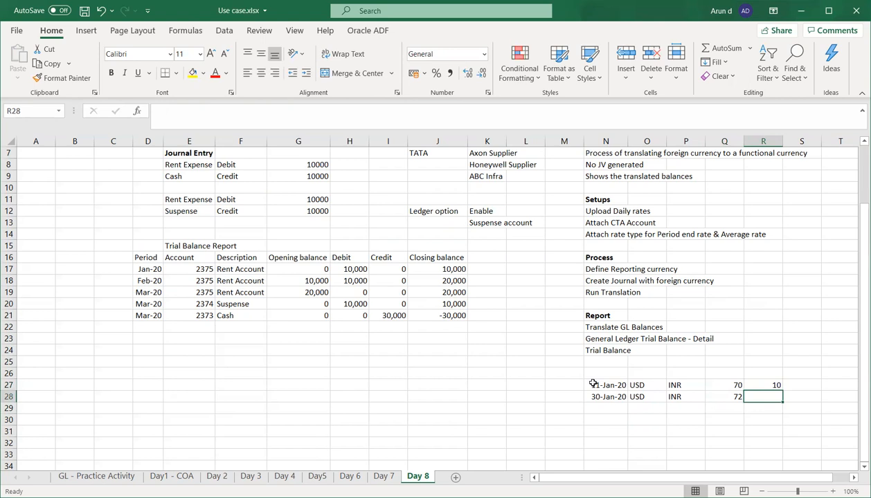
key("Up")
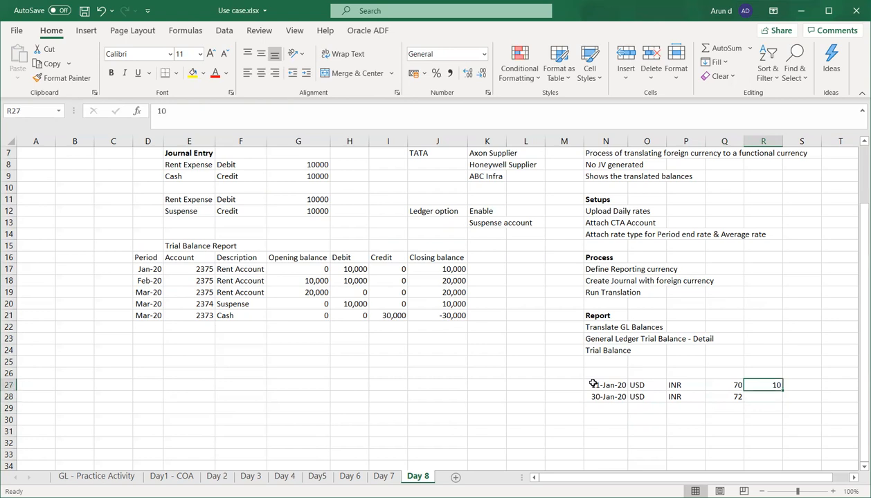
Set R27 to 70,000 and S27 to 1,000 for 11-Jan-20, with the headings INR and USD in R26 and S26
type("70,000")
key("Tab")
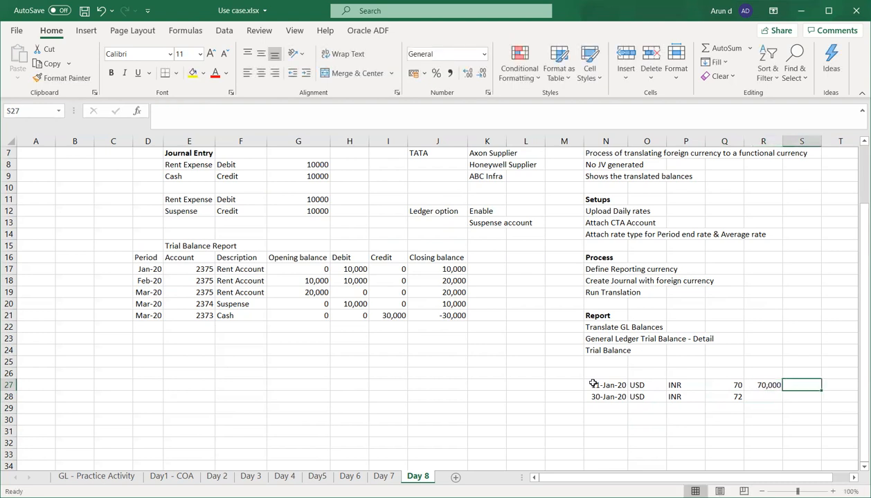
key("Left")
key("Up")
type("INR")
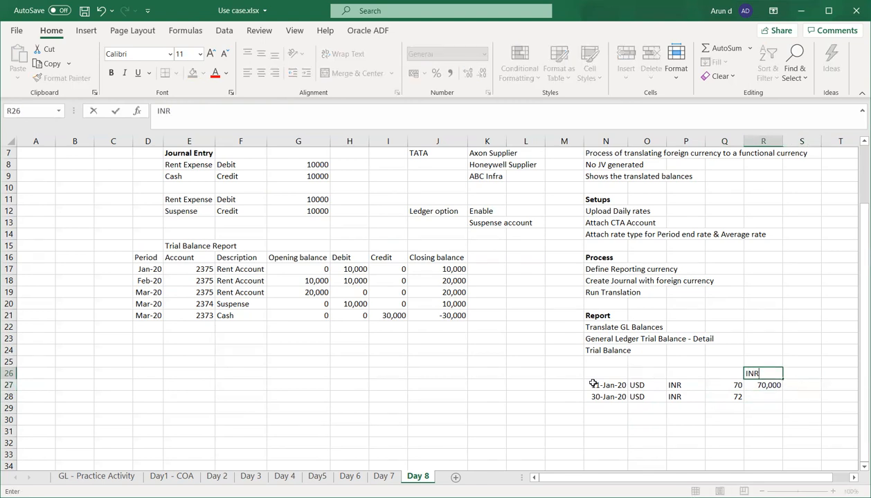
key("Tab")
type("USD")
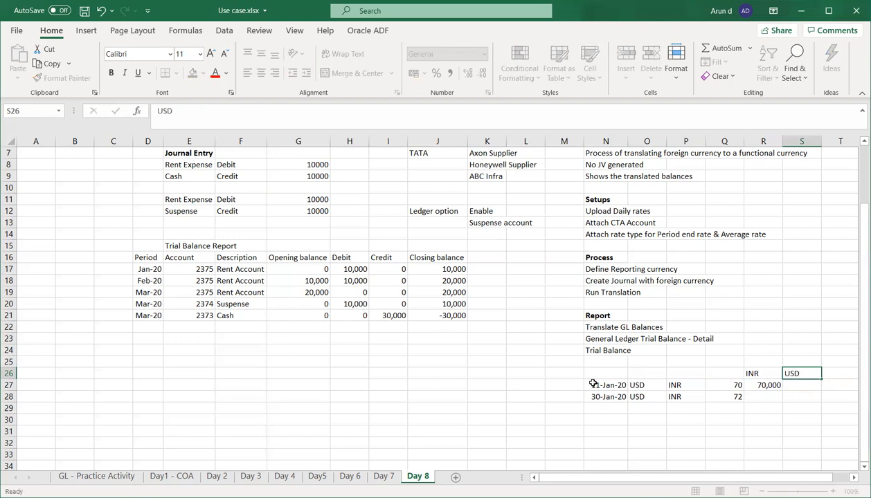
scroll(593, 383, "right", 1)
key("Return")
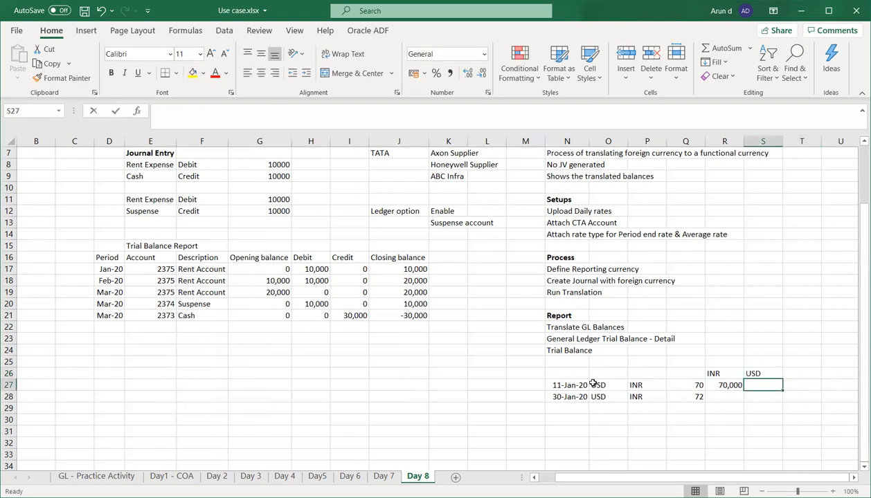
type("1,000")
key("Return")
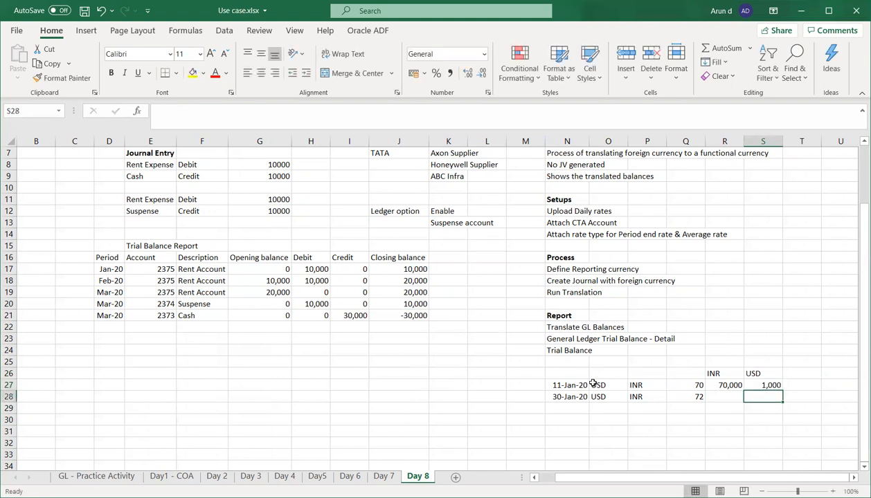
Enter the 30-Jan-20 amounts: 72,000 under INR in R28 and 1,000 under USD in S28
key("Left")
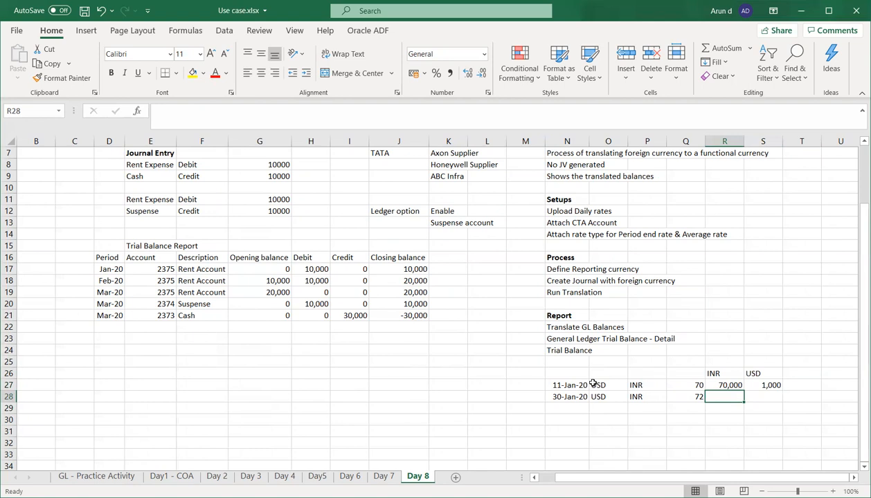
type("72,000")
key("Tab")
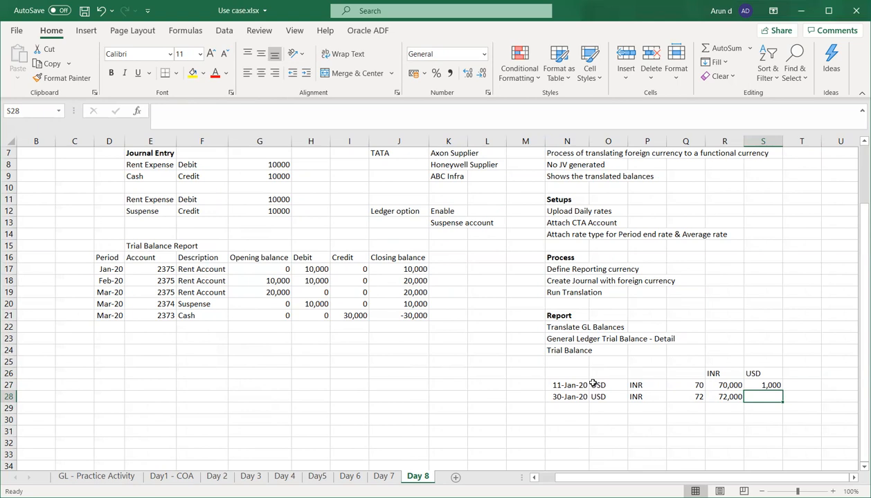
type("1")
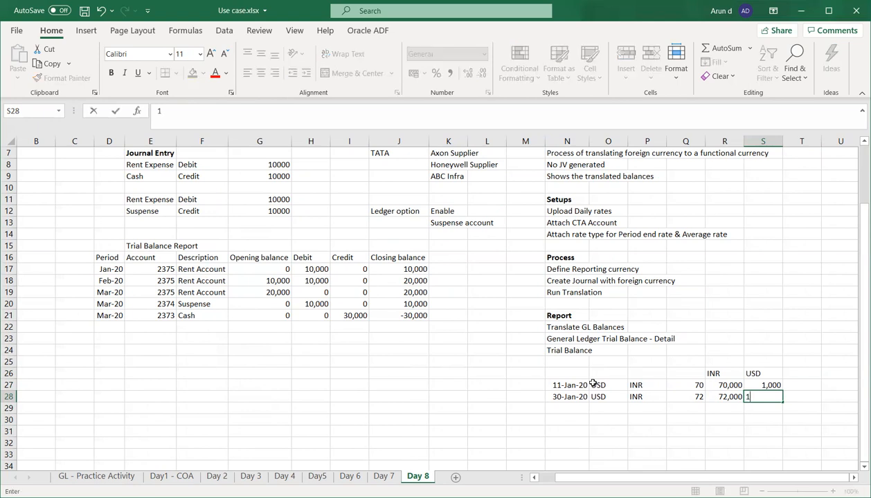
type(",000")
key("Tab")
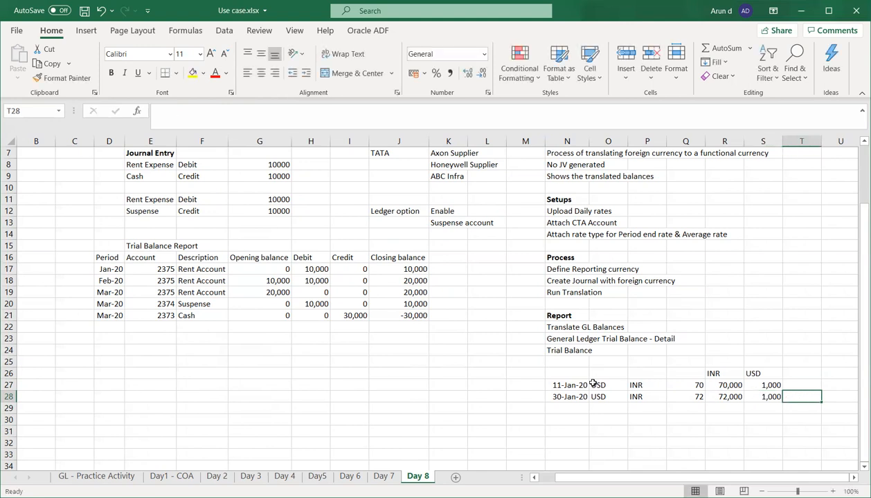
key("Left")
key("Left")
key("Down")
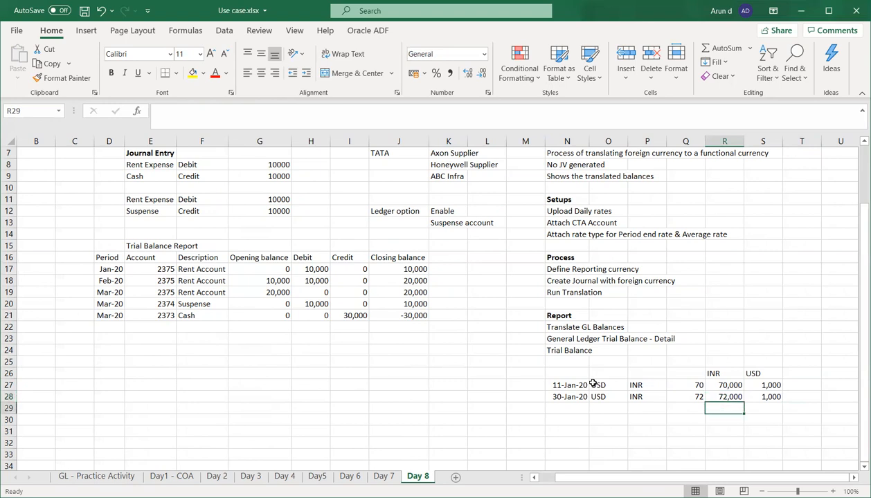
key("Left")
key("Left")
key("Left")
key("Left")
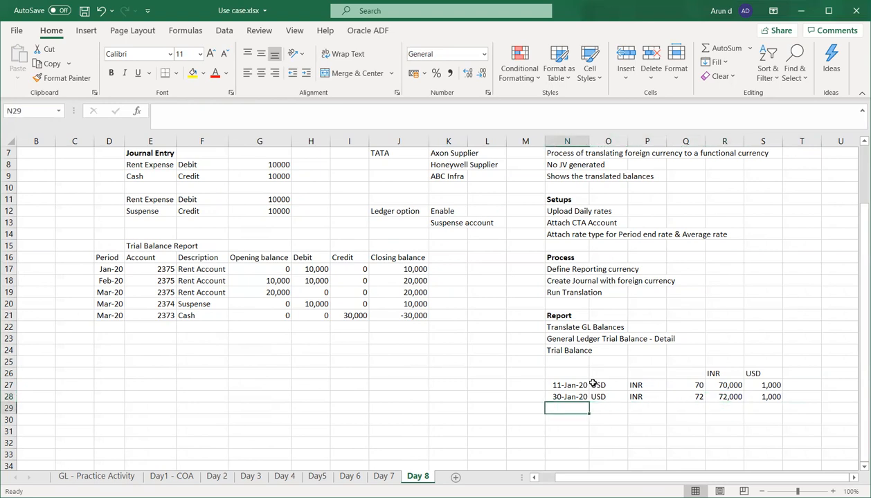
key("Right")
key("Right")
key("Right")
key("Right")
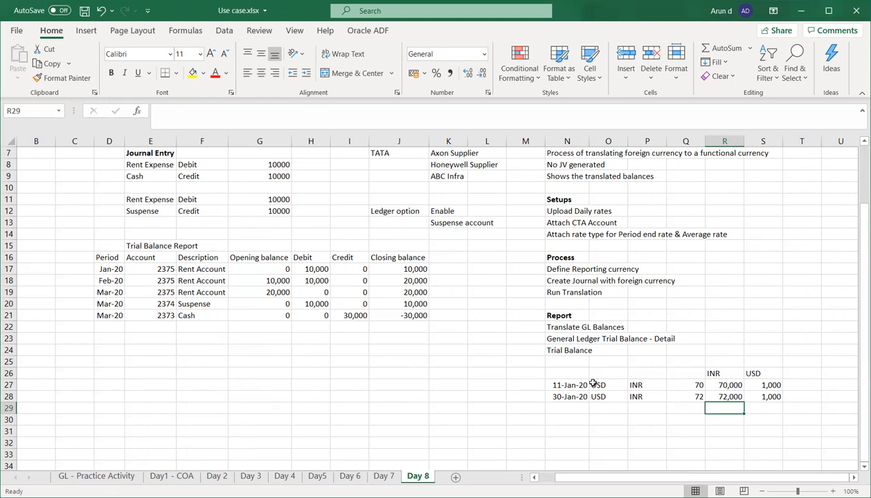
key("Left")
key("Left")
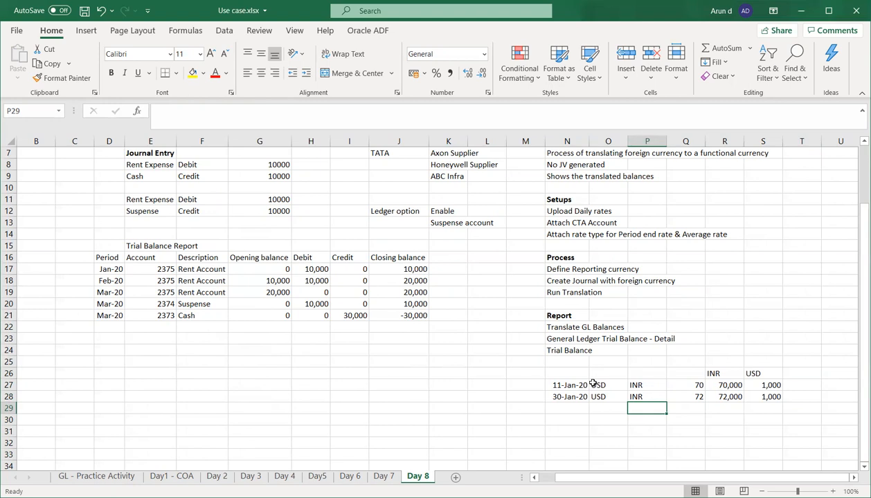
Start a new section beside Translation by entering the heading Revaluation in U5
key("Right")
key("Right")
key("Right")
key("Right")
key("Right")
key("Right")
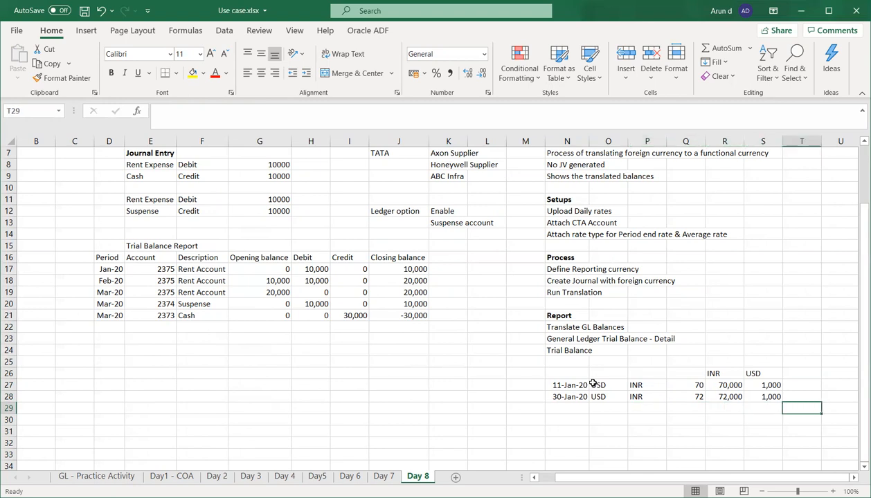
key("Up")
key("Up")
key("Up")
key("Up")
key("Up")
key("Up")
key("Up")
key("Up")
key("Up")
key("Up")
key("Up")
key("Up")
key("Up")
key("Up")
key("Up")
key("Up")
key("Up")
key("Up")
key("Up")
key("Up")
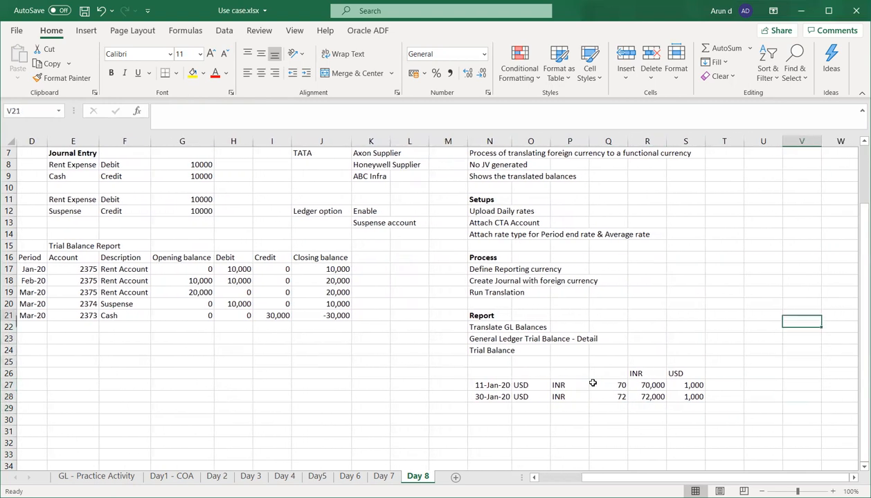
key("Down")
key("Down")
key("Down")
key("Down")
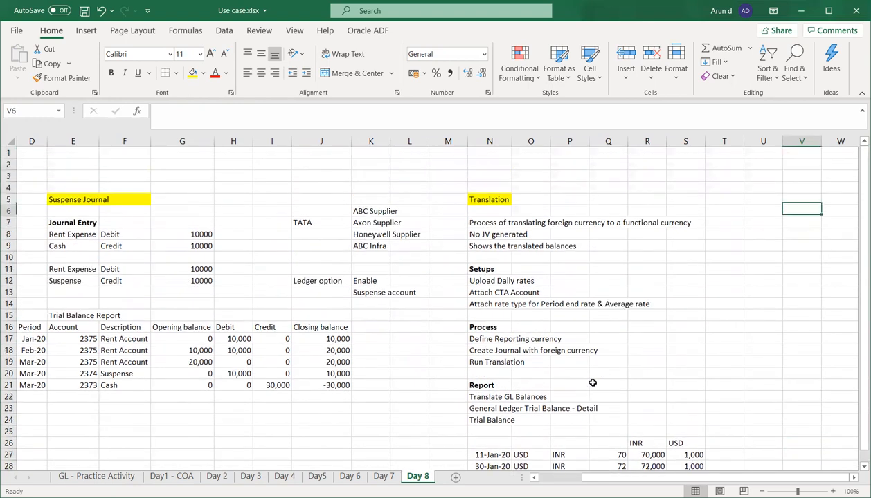
key("Left")
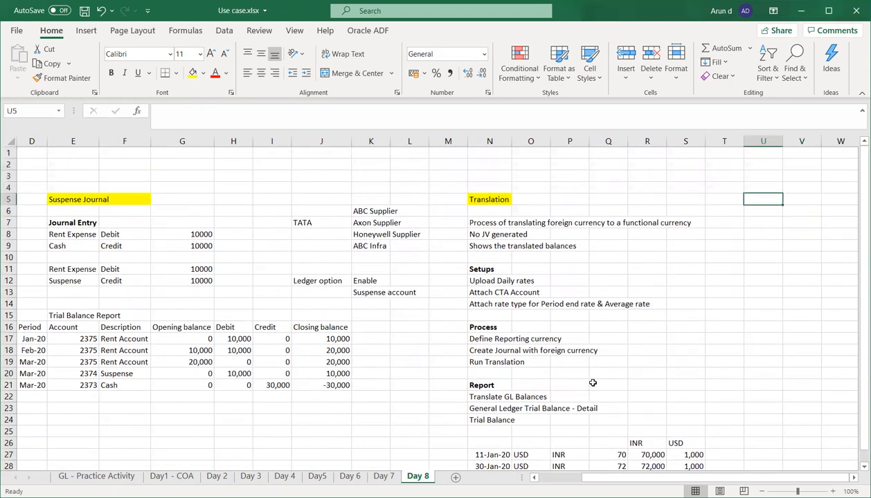
type("Reva")
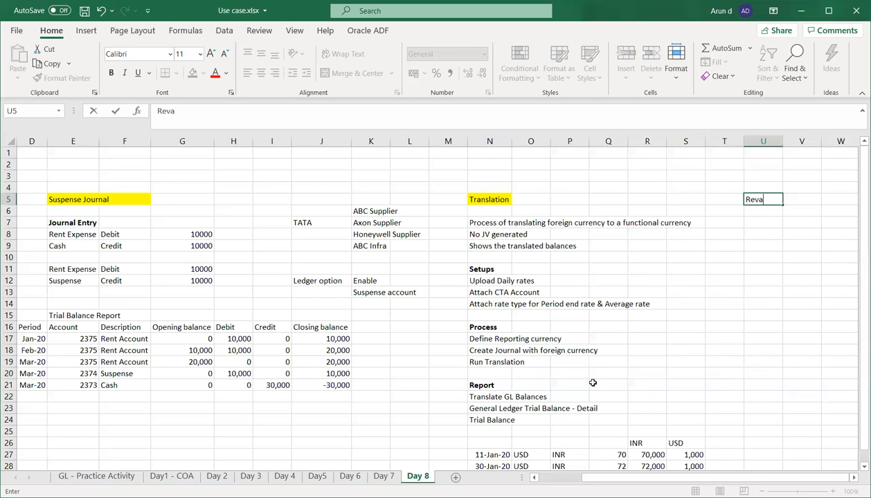
type("luation")
key("Return")
key("Return")
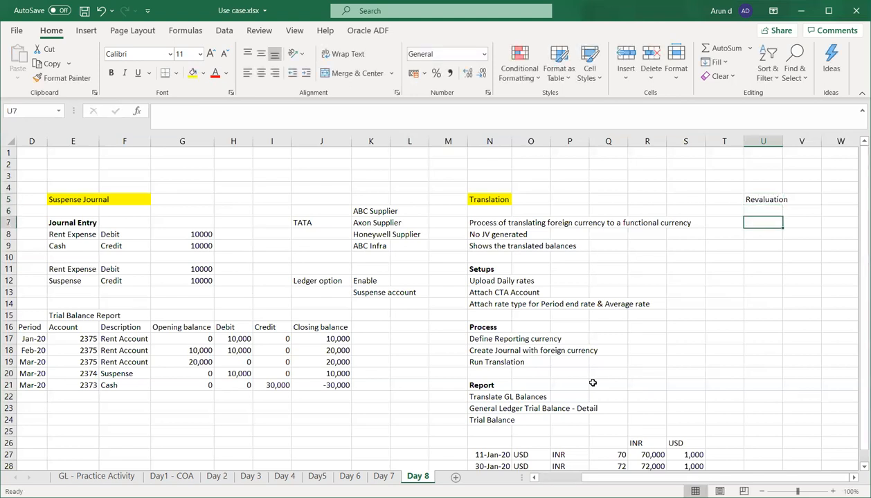
Enter the description "Revaluing the currency balances" in U7 under the Revaluation heading
type("Revalu")
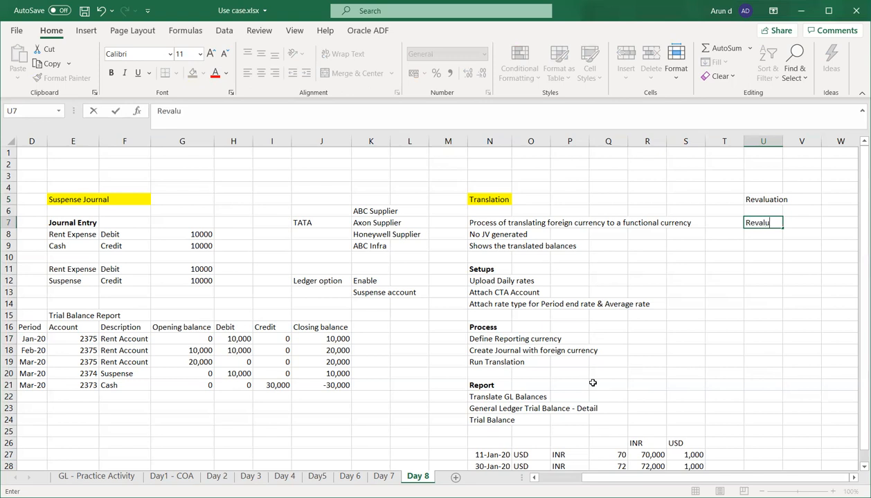
type("ing the currency ")
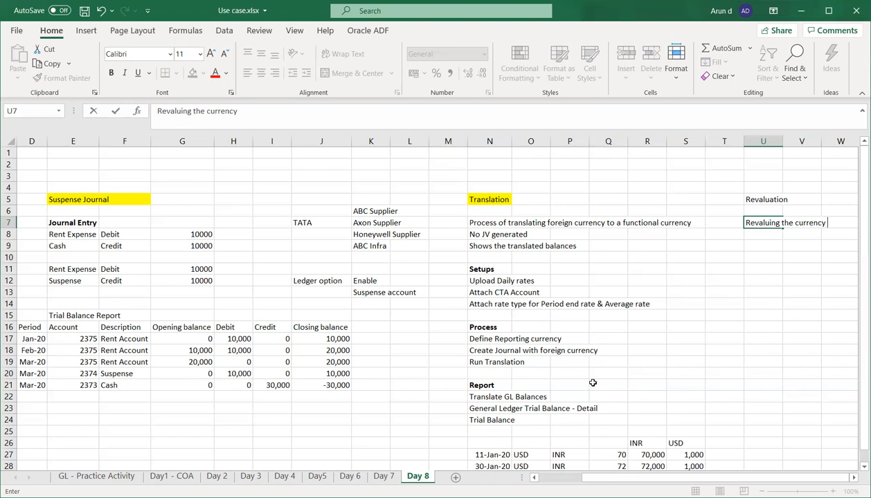
type("balances")
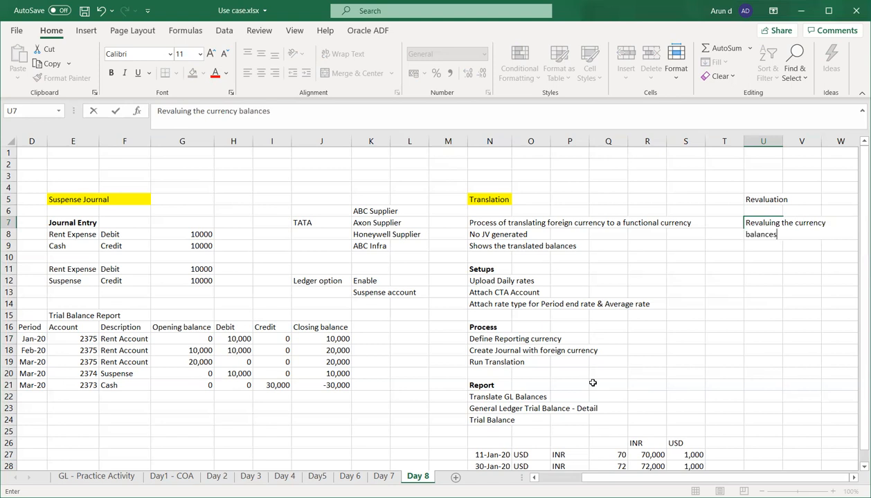
key("Return")
key("Down")
key("Down")
key("Down")
key("Down")
key("Down")
key("Down")
key("Down")
key("Down")
key("Down")
key("Down")
key("Down")
key("Down")
key("Down")
key("Down")
key("Down")
key("Down")
key("Down")
key("Down")
key("Down")
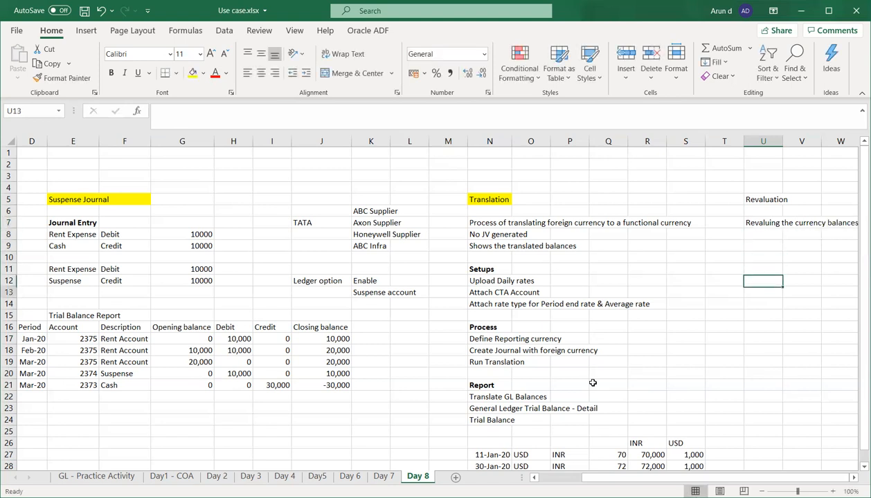
key("Down")
key("Down")
key("Down")
key("Down")
key("Down")
key("Down")
key("Down")
key("Down")
key("Down")
key("Up")
key("Up")
key("Up")
key("Up")
key("Up")
key("Up")
key("Up")
key("Up")
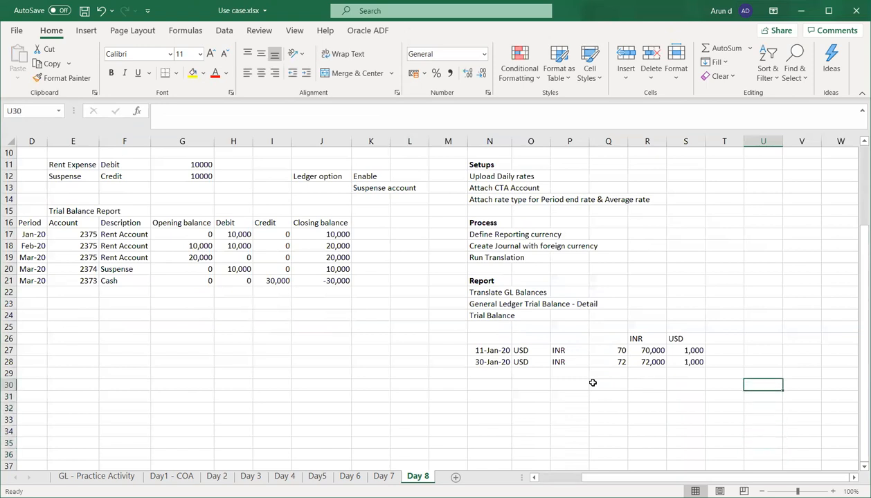
key("Up")
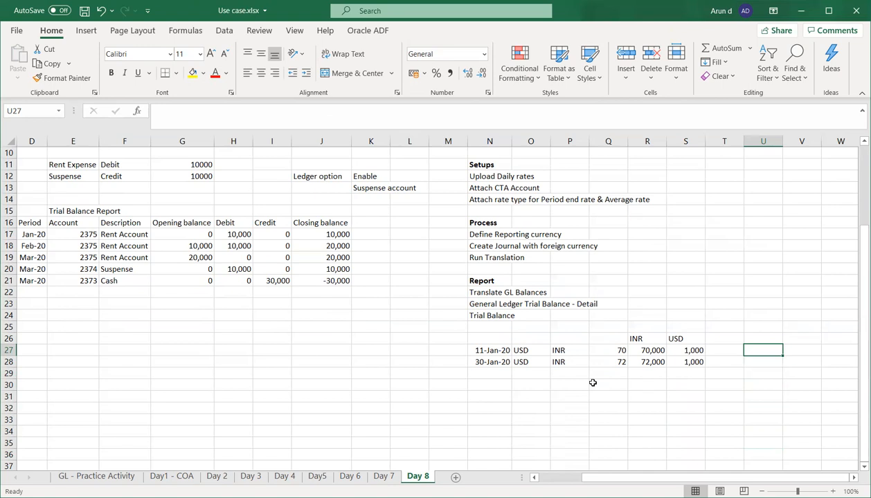
key("Left")
key("Left")
key("Left")
key("Right")
key("Right")
key("Right")
key("Right")
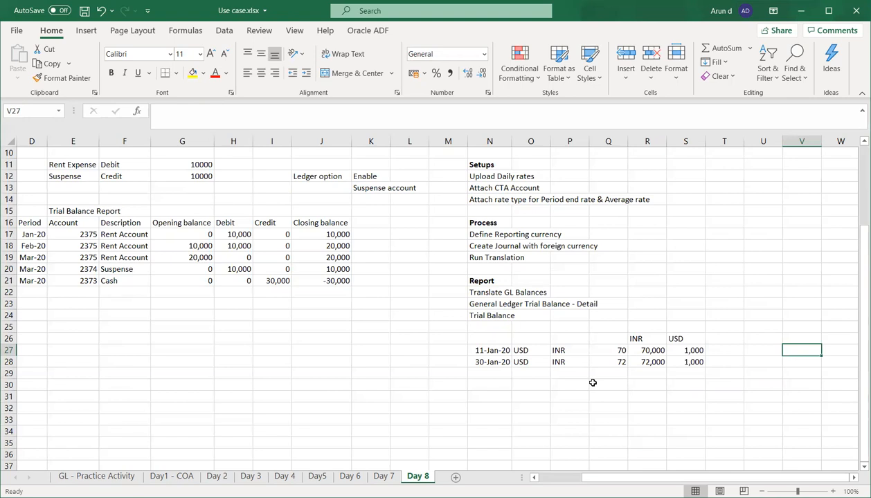
key("Left")
key("Left")
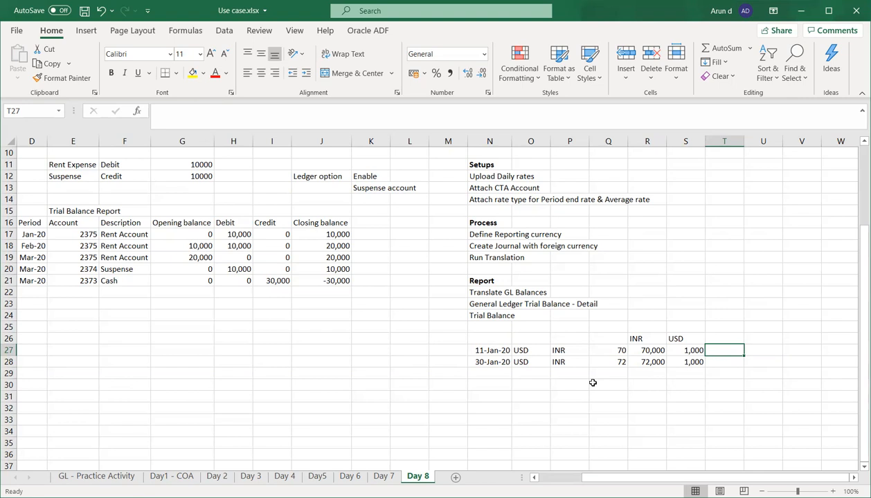
Examine the TATA and Honeywell Supplier entries against the INR and USD amounts for 11-Jan-20 and 30-Jan-20
scroll(373, 264, "up", 3)
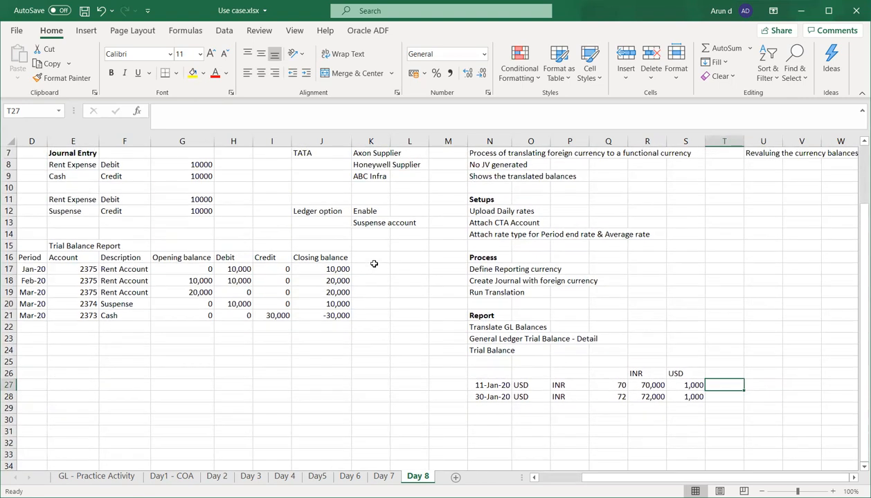
scroll(373, 264, "down", 1)
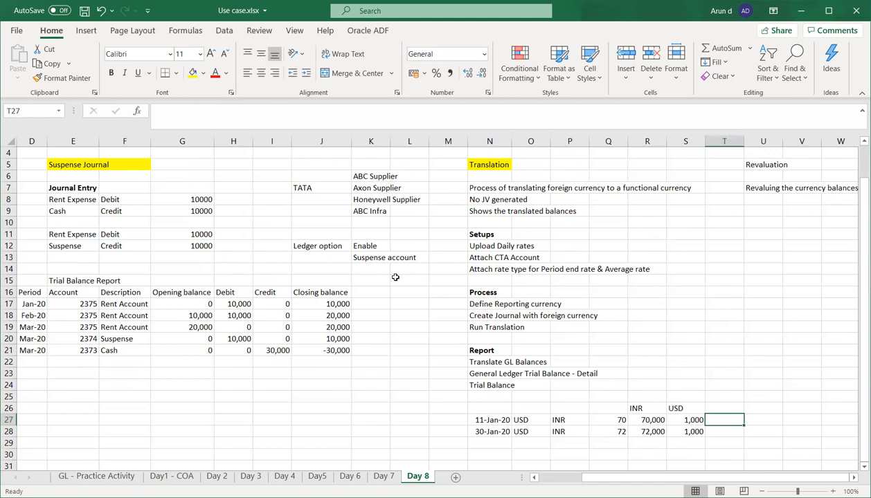
left_click(311, 188)
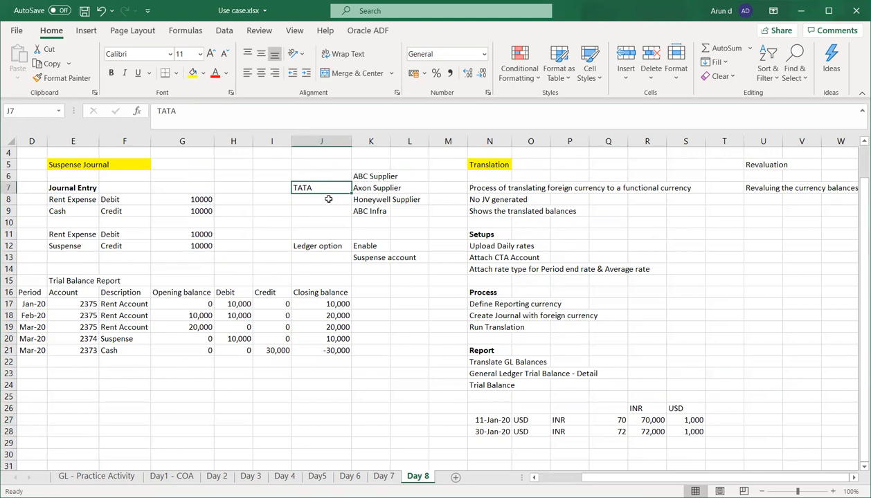
left_click(361, 201)
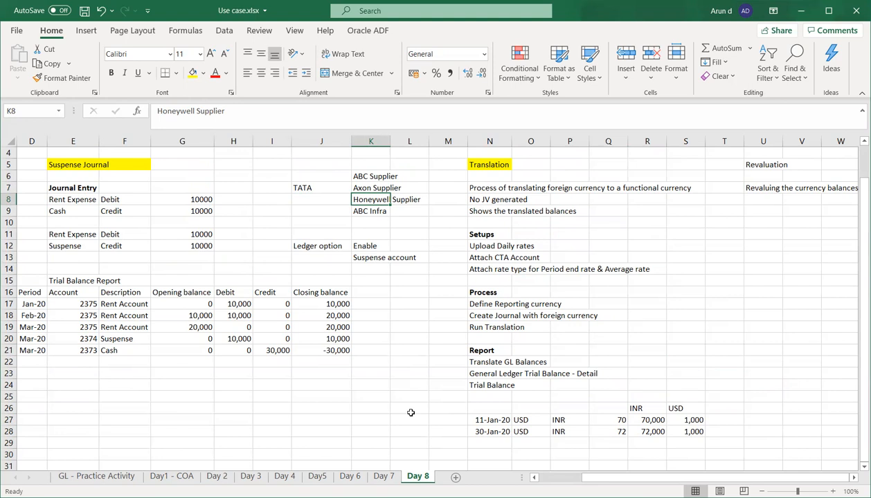
left_click(640, 420)
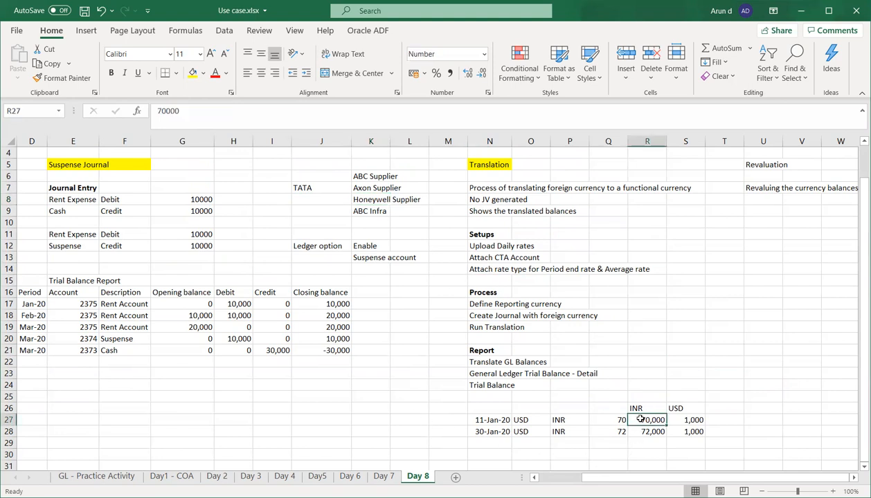
left_click(683, 420)
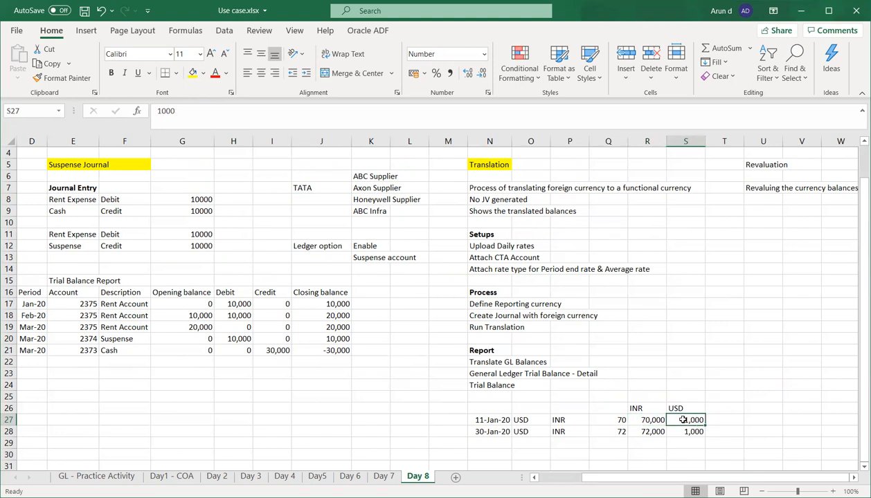
left_click(374, 200)
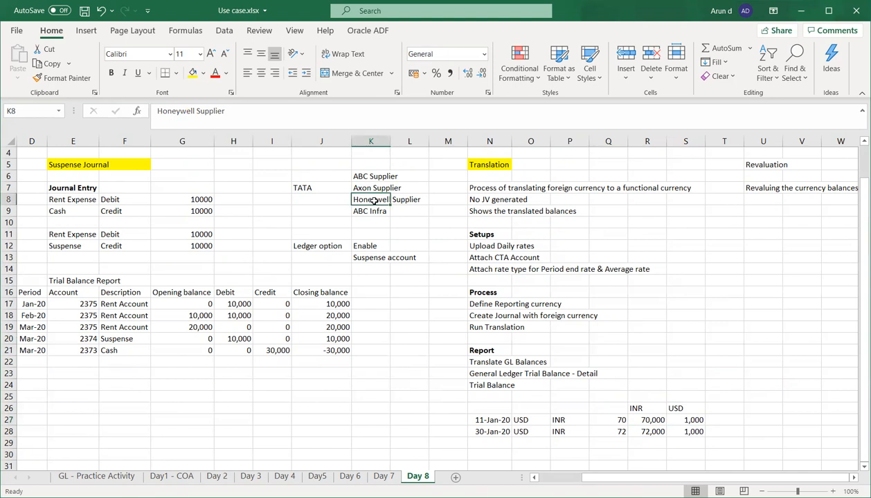
left_click(634, 419)
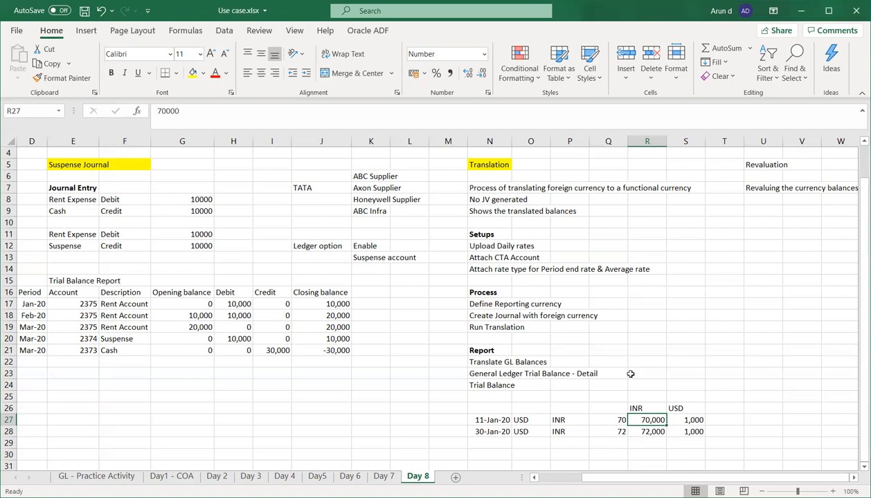
left_click(374, 196)
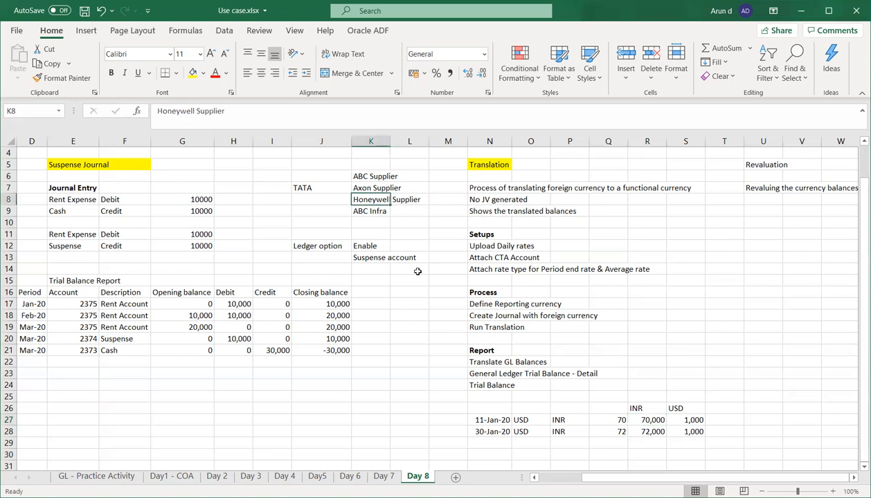
left_click(646, 419)
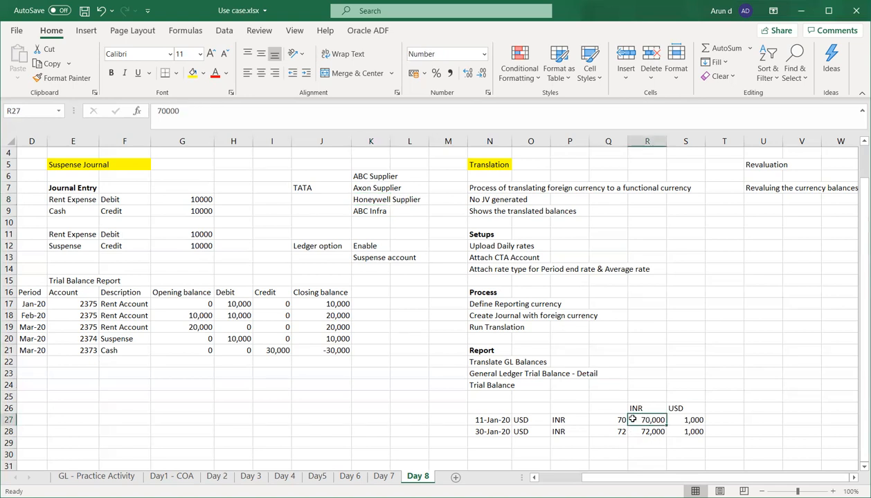
left_click(693, 420)
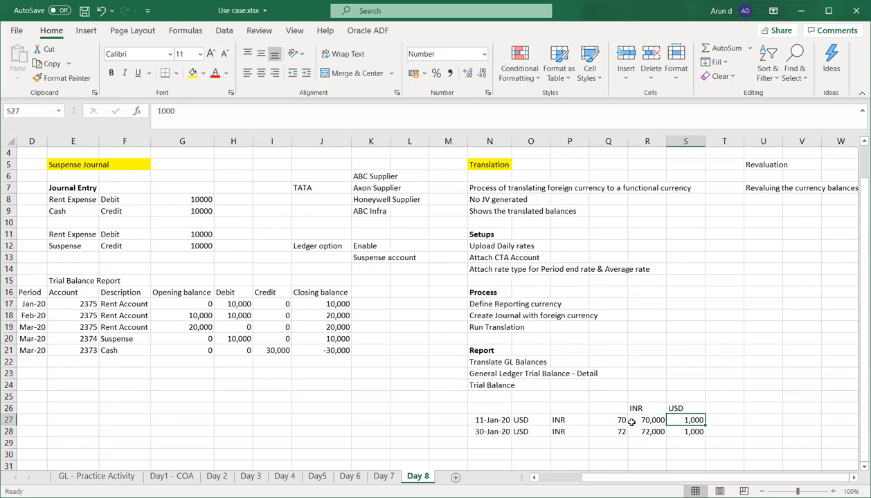
left_click(641, 422)
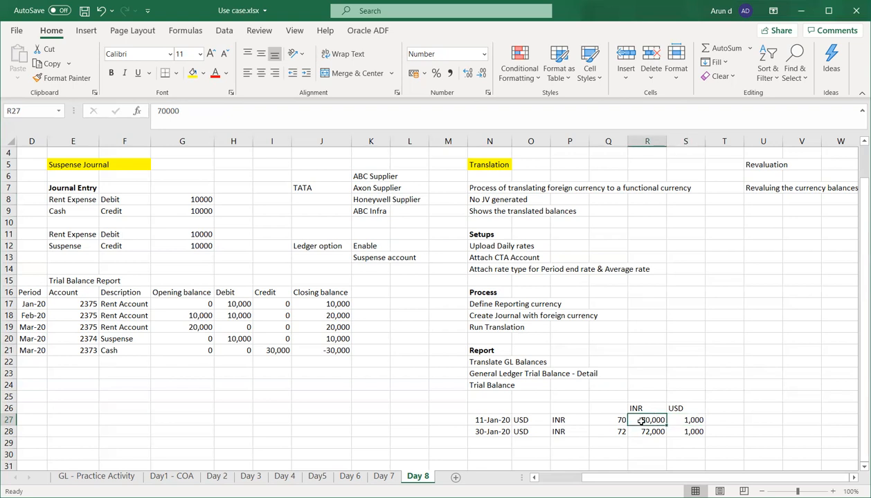
left_click(681, 420)
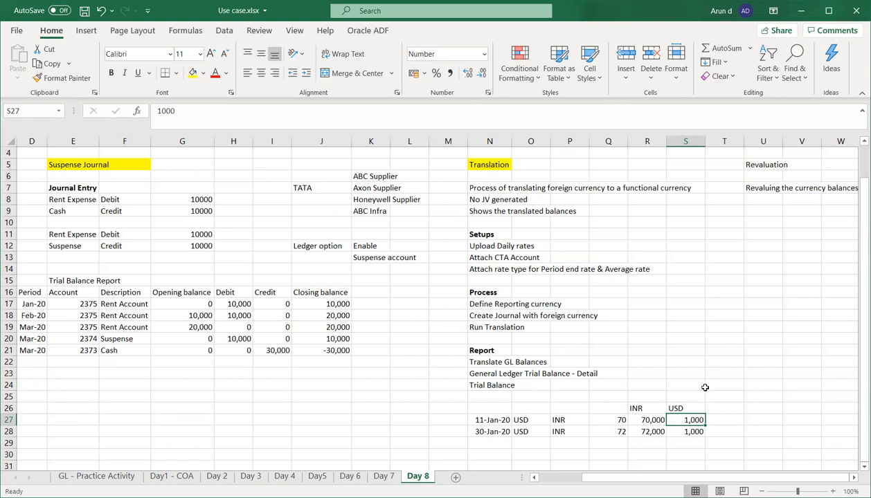
left_click(723, 420)
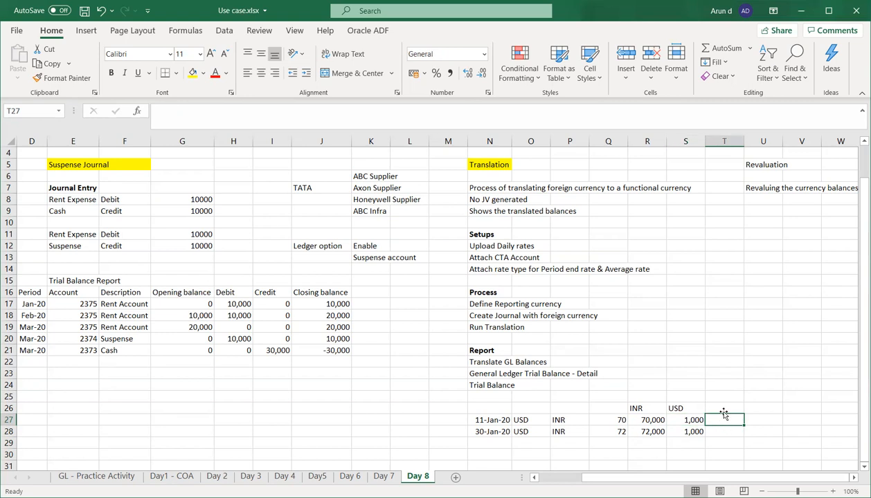
left_click(767, 419)
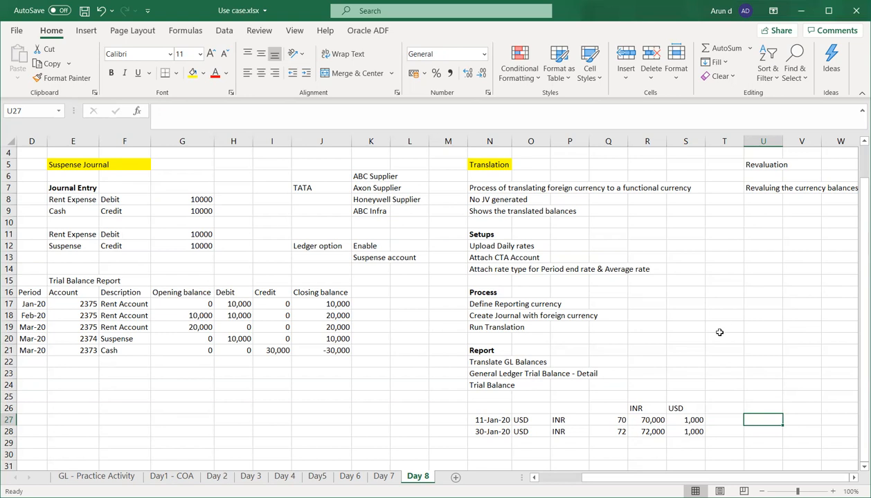
left_click(643, 452)
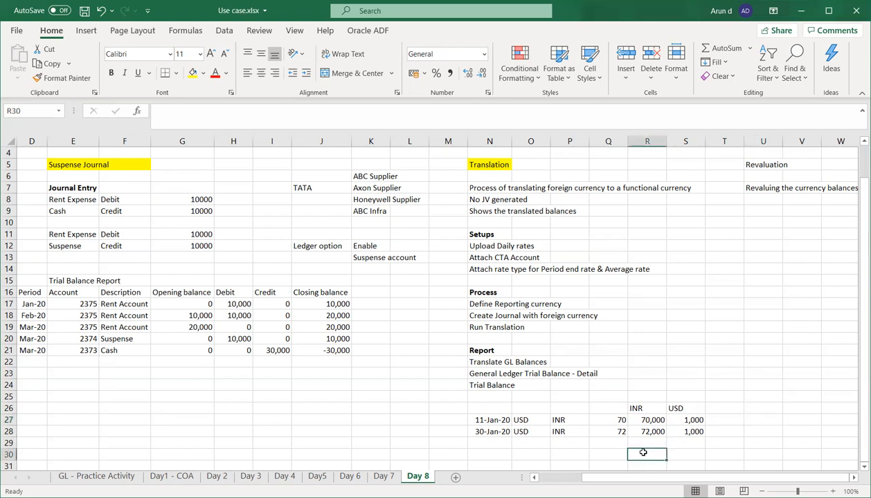
left_click(651, 431)
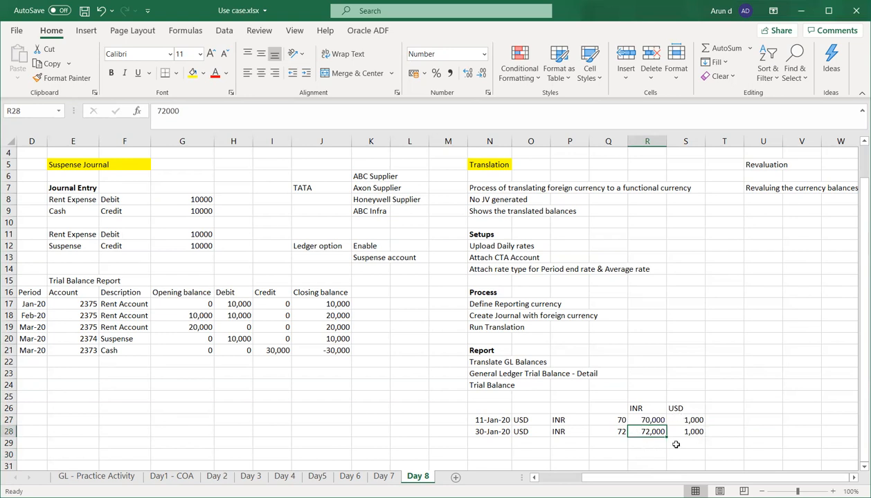
Enter the note "Cumulative Translation Adjustment" in P30 below the exchange rate example and save the workbook
left_click(636, 452)
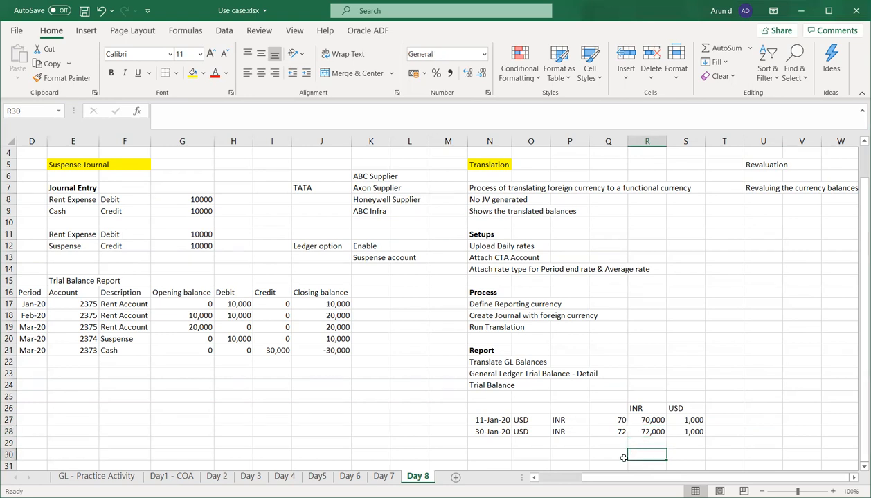
left_click(564, 456)
type("C")
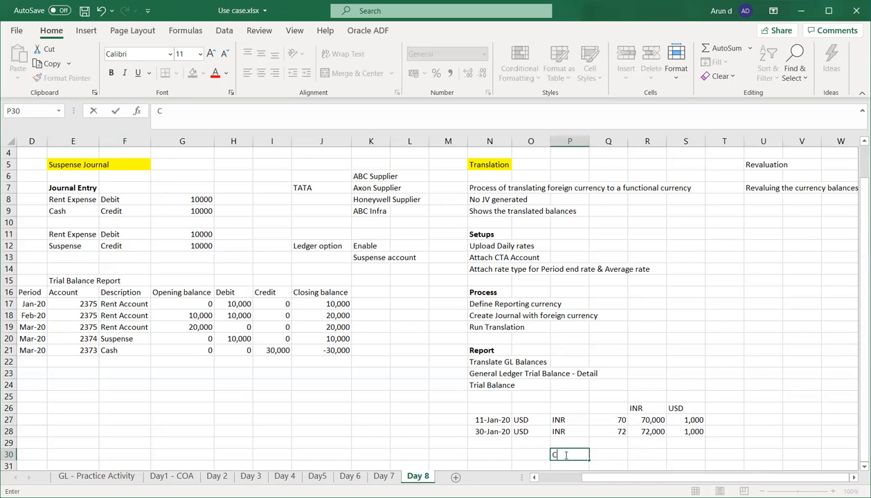
type("umulative Translation ")
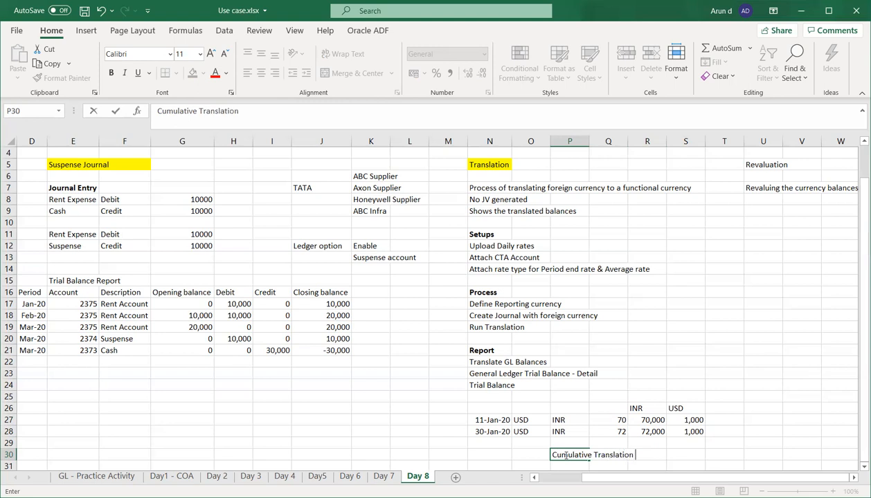
type("Adjustment")
key("Return")
key("ctrl+s")
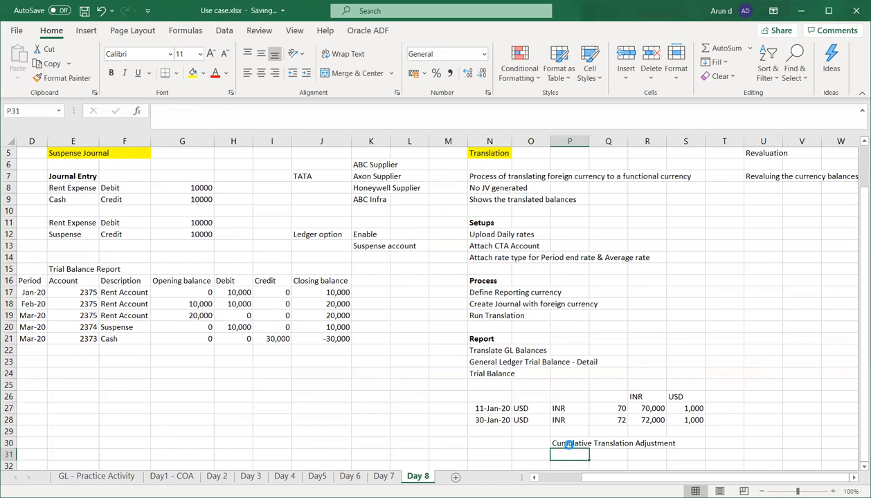
Review the Cumulative Translation Adjustment note against the "Attach CTA Account" setup and "No JV generated" lines under Translation
left_click(566, 442)
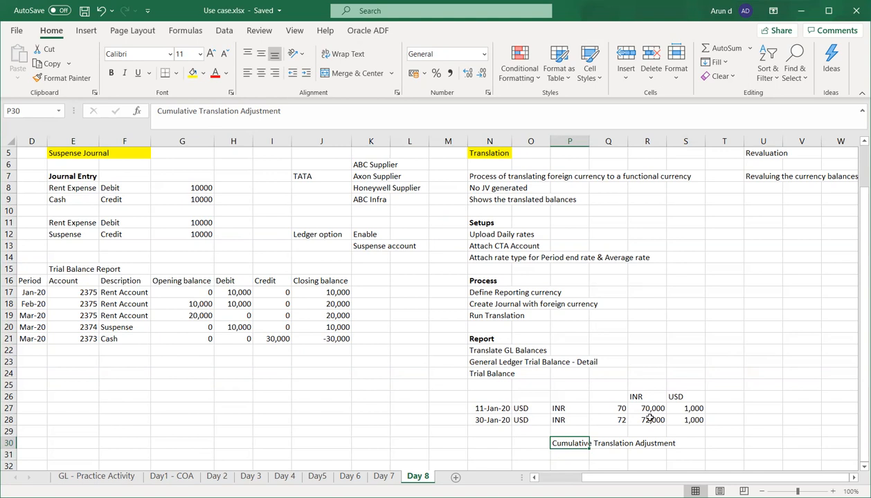
left_click(580, 457)
left_click(562, 443)
left_click(483, 246)
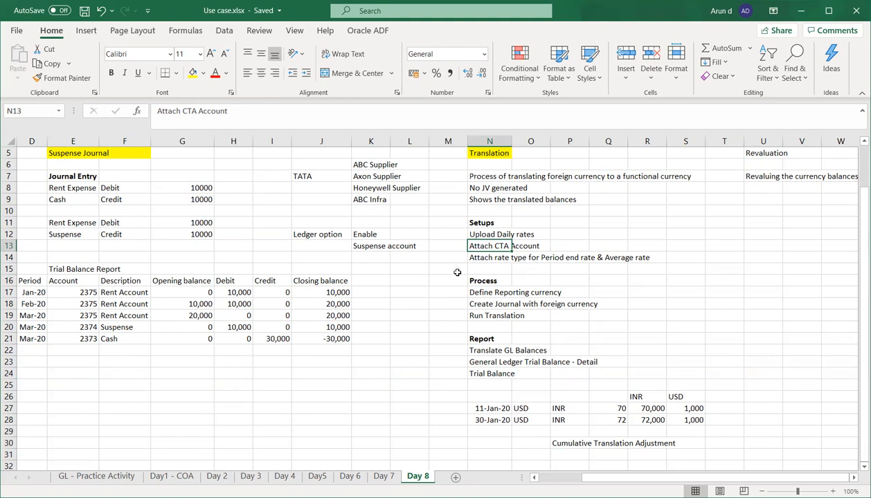
left_click(572, 444)
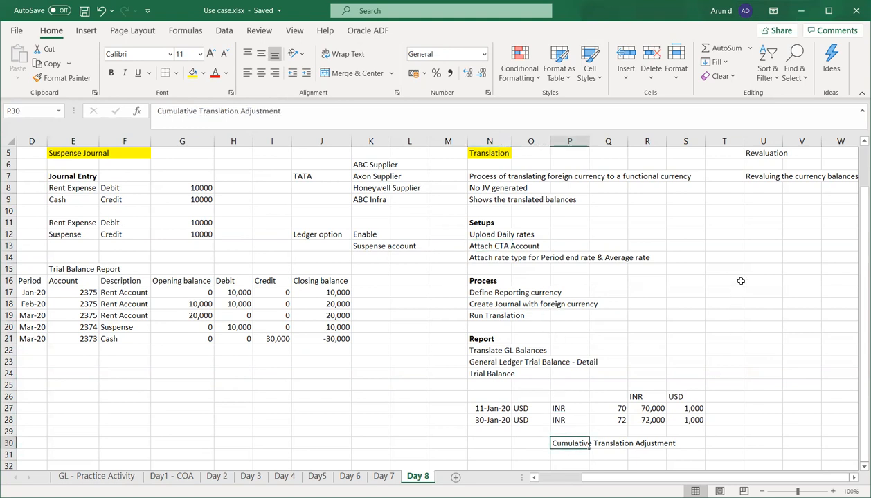
left_click(483, 190)
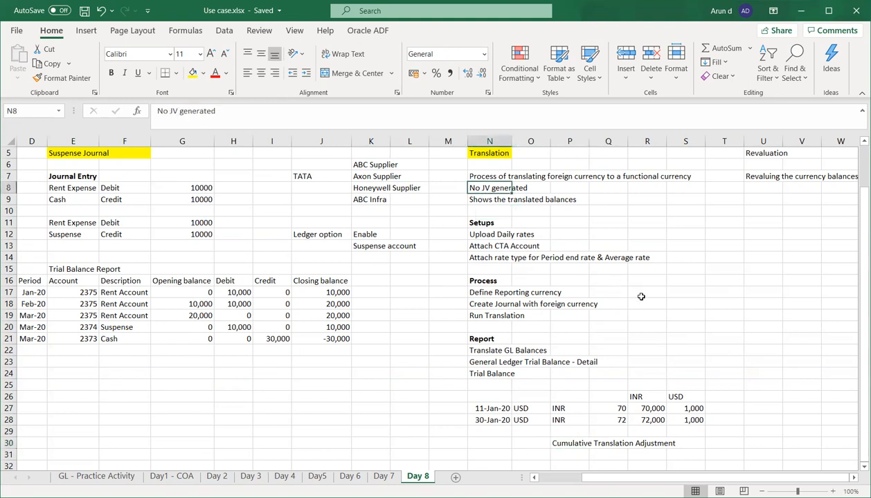
Add the lines "Generates JV" in U8 and "Creates Gain/Loss" in U9 under the Revaluation description
left_click(764, 189)
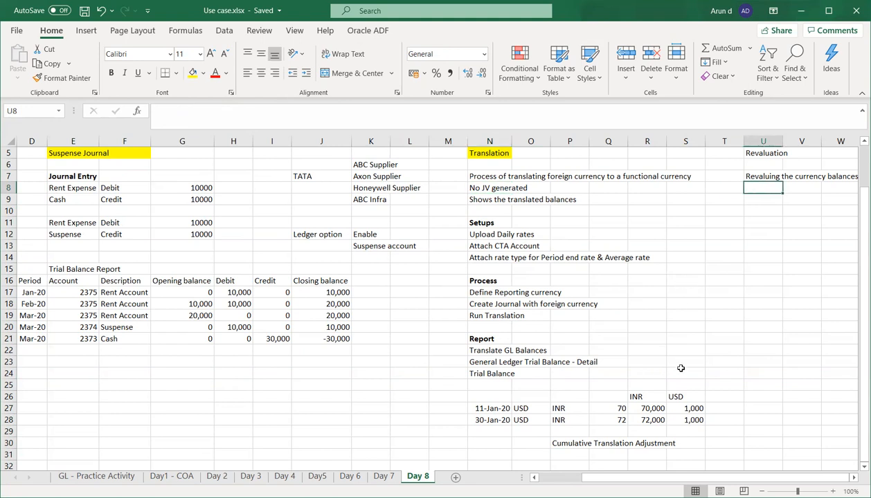
type("Ge")
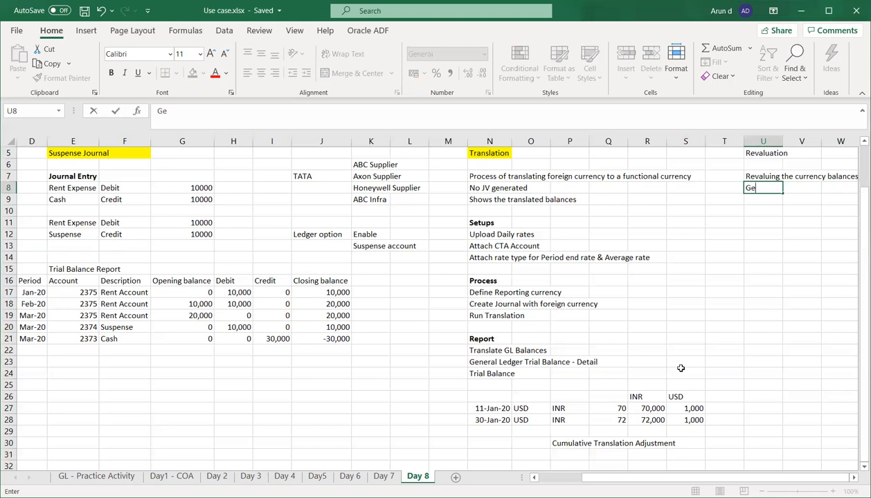
type("nerates JV")
key("Return")
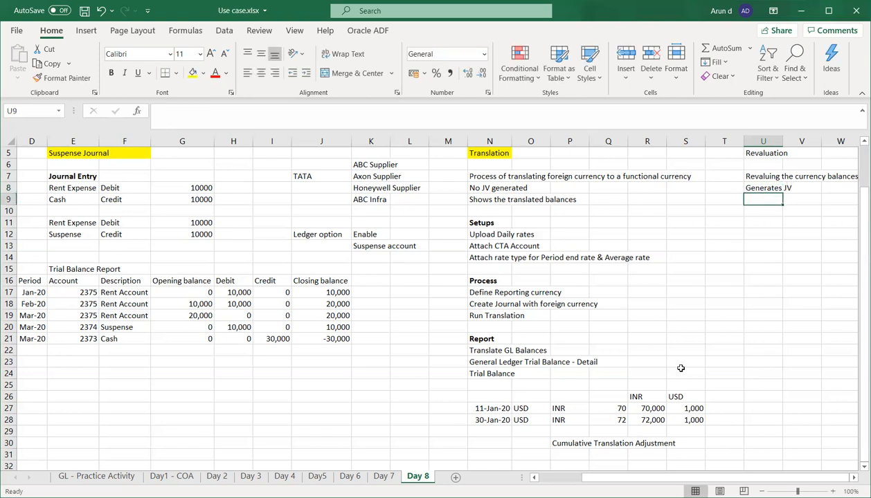
type("Cre")
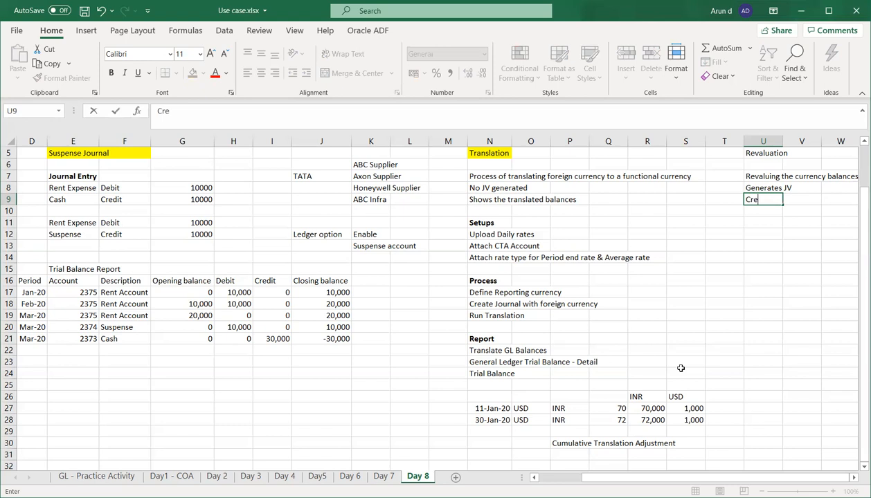
type("ates Gain/Loss")
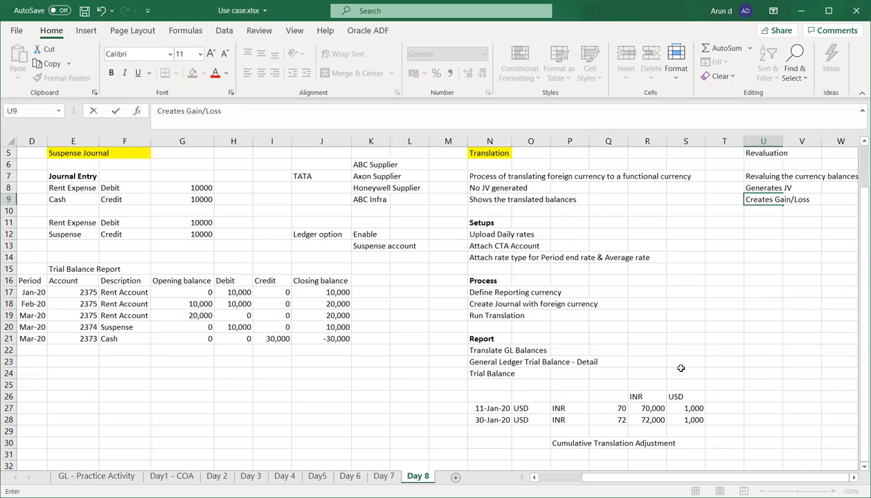
key("Tab")
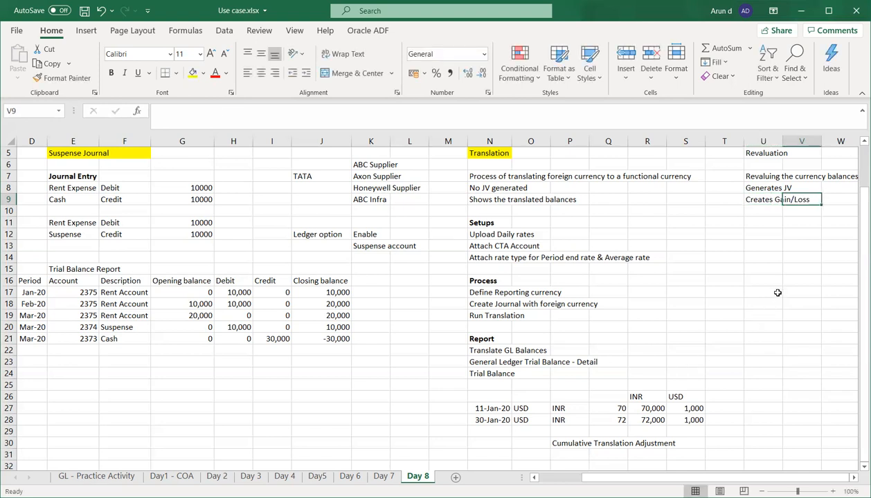
left_click(750, 176)
left_click(762, 188)
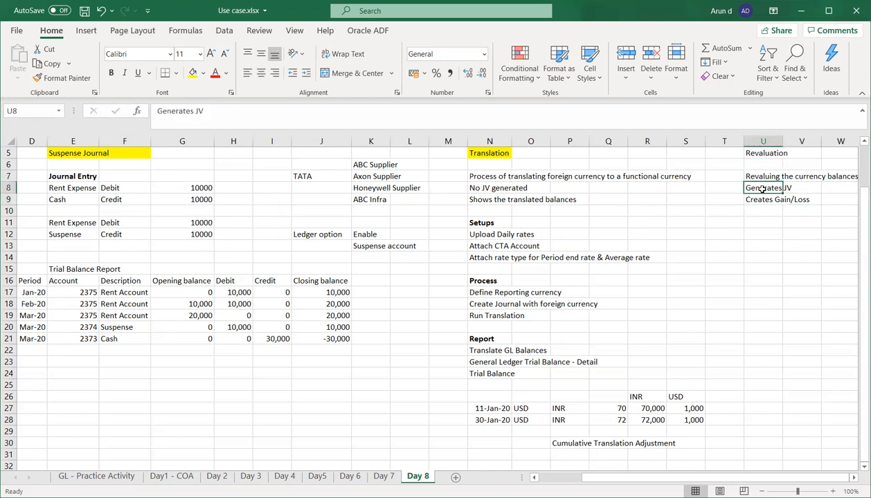
left_click(764, 202)
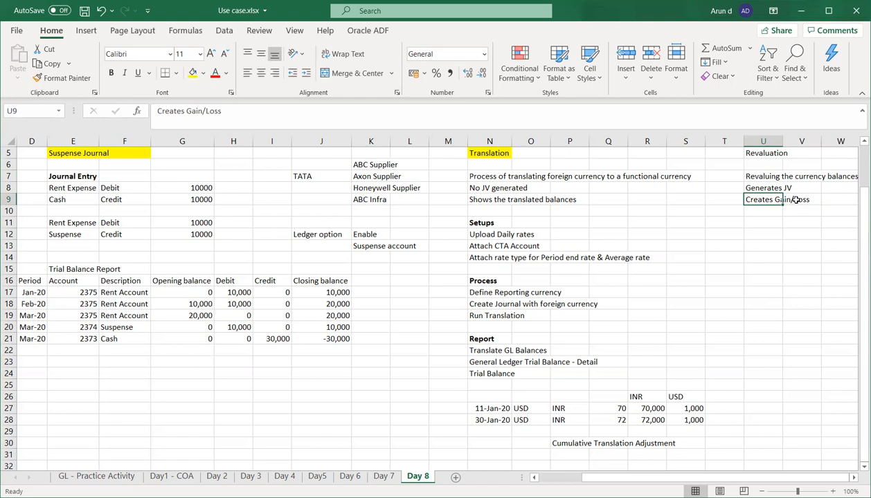
Enter the subheading Setup in U11 of the Revaluation section
left_click(751, 233)
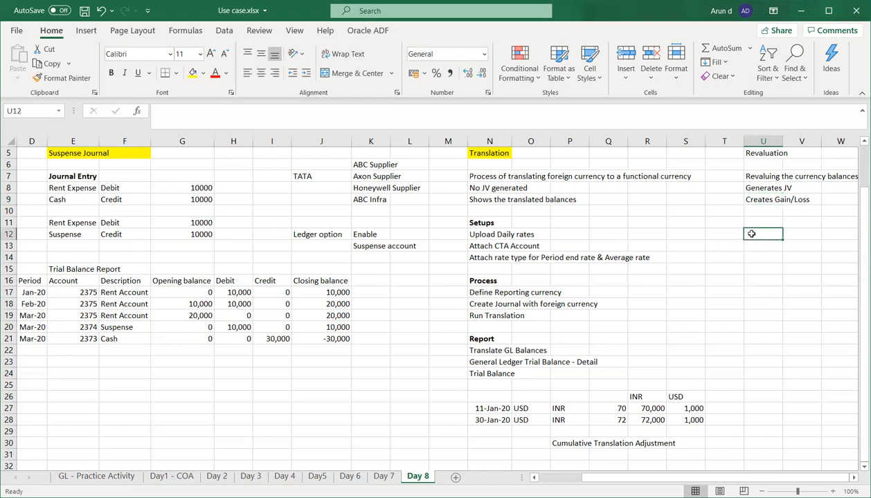
left_click(752, 221)
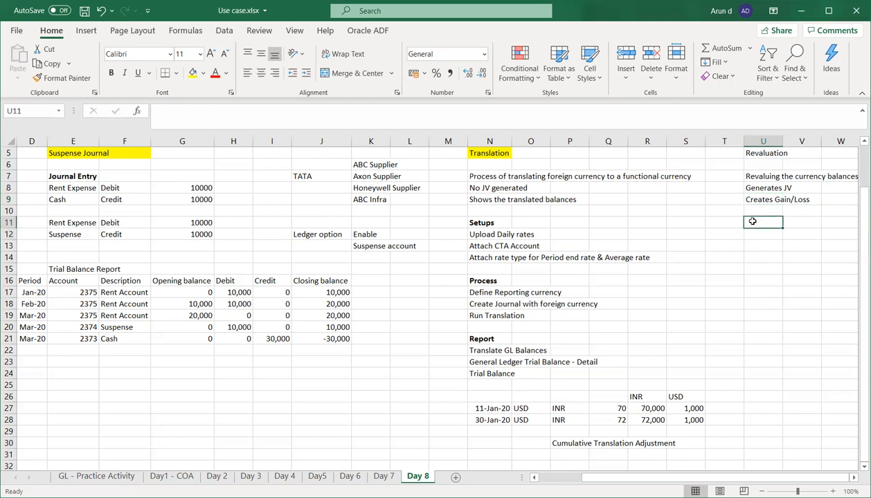
type("Set")
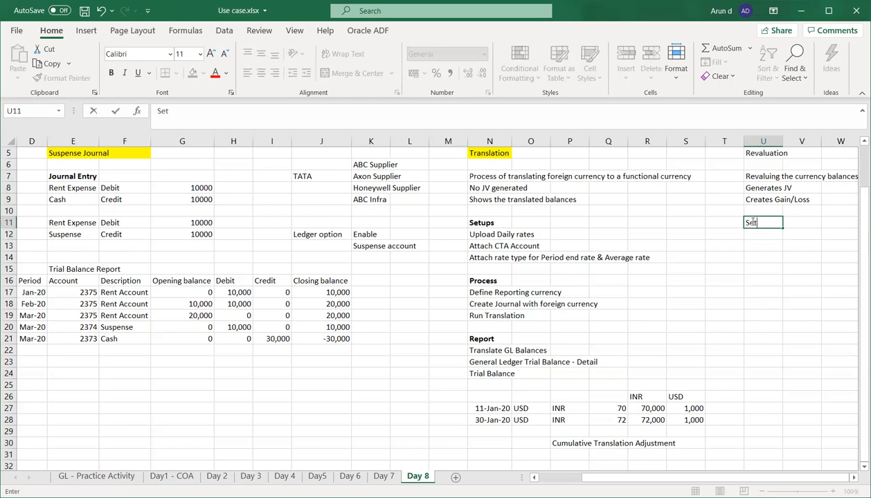
type("up")
key("Tab")
Copy "Upload Daily rates" from N12 in the Translation setups into U12 under the Revaluation Setup subheading
key("Down")
key("Left")
key("Left")
key("Left")
key("Left")
key("Left")
key("Left")
key("Left")
key("Left")
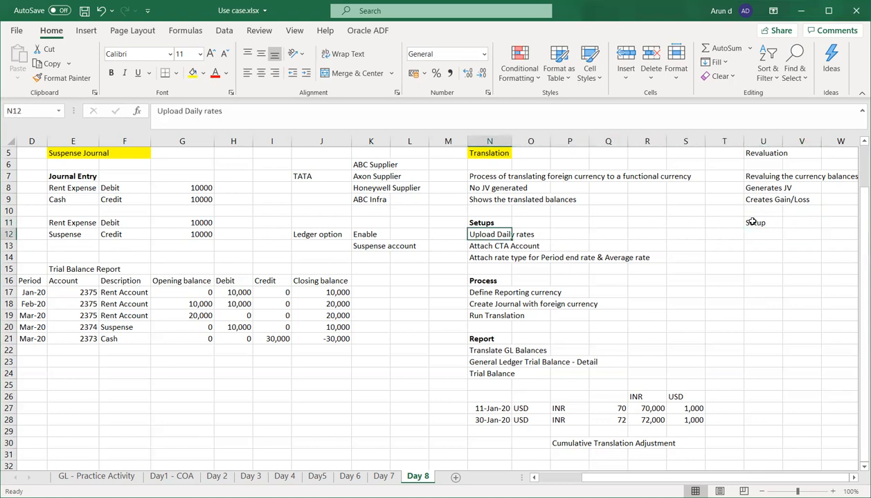
key("ctrl+c")
key("Right")
key("Right")
key("Right")
key("Right")
key("Right")
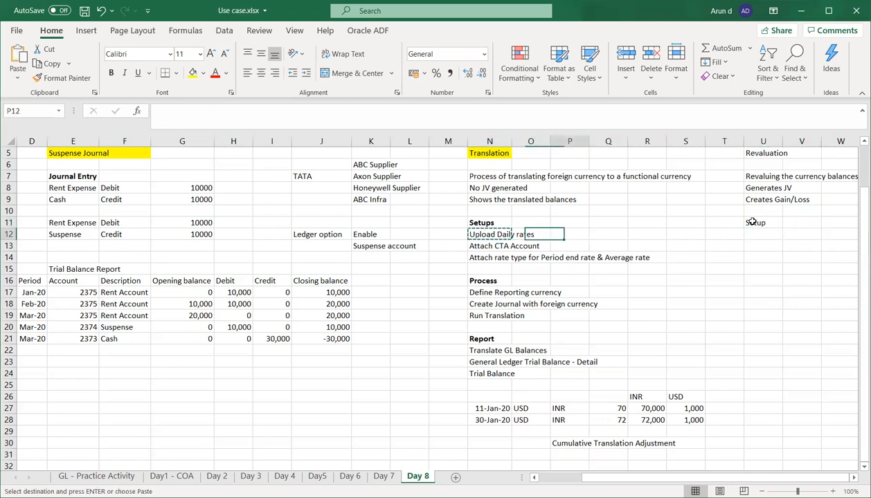
key("Right")
key("Right")
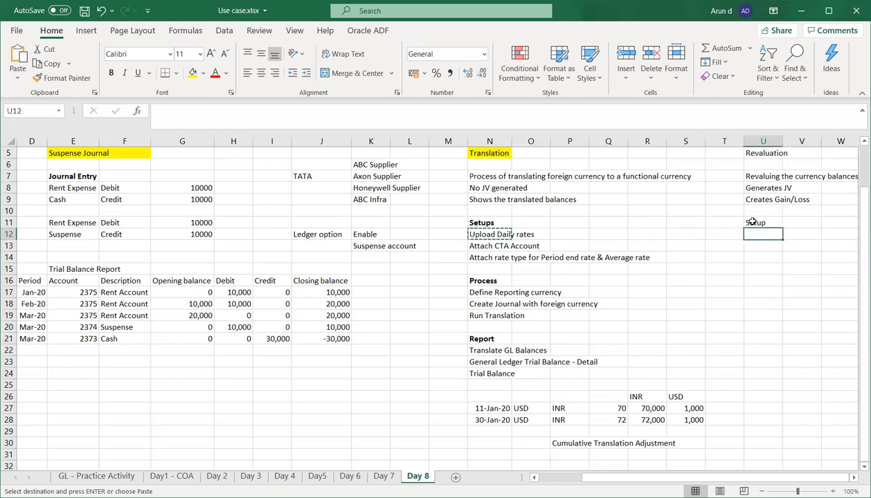
key("ctrl+v")
key("Down")
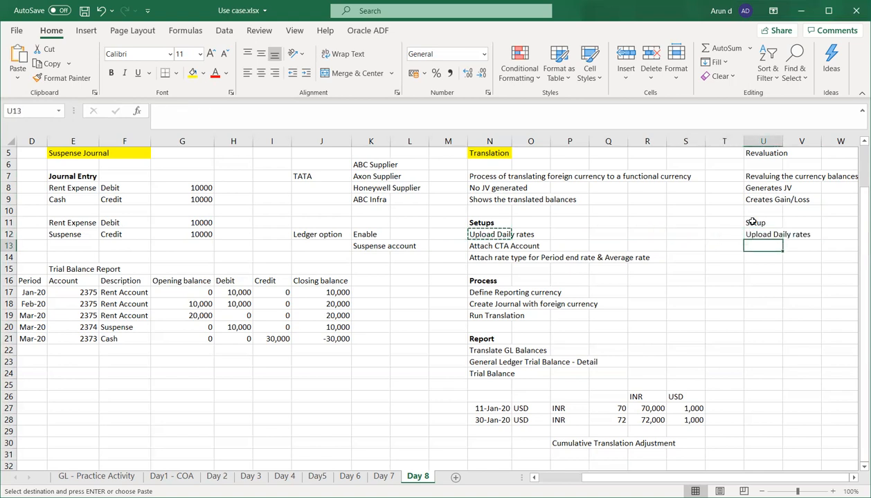
Enter "Revaluation template" in U13 as the second item under the Revaluation Setup subheading
type("R")
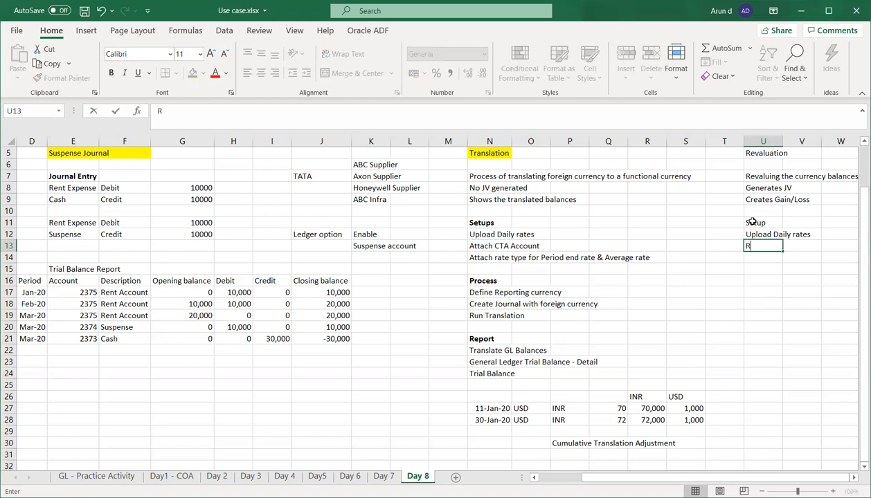
type("eval")
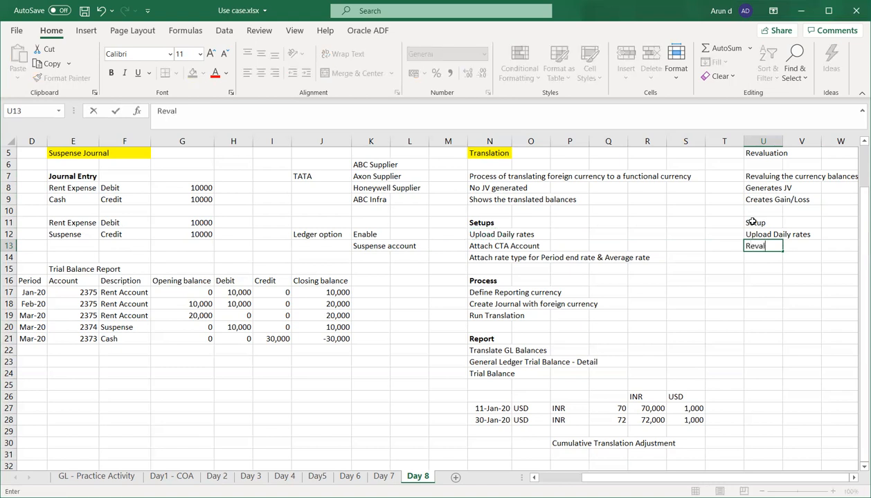
type("uation template")
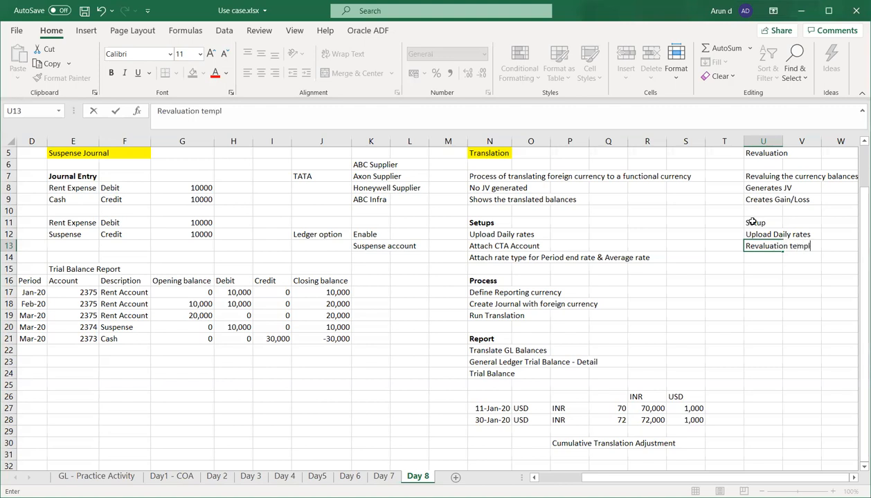
key("Return")
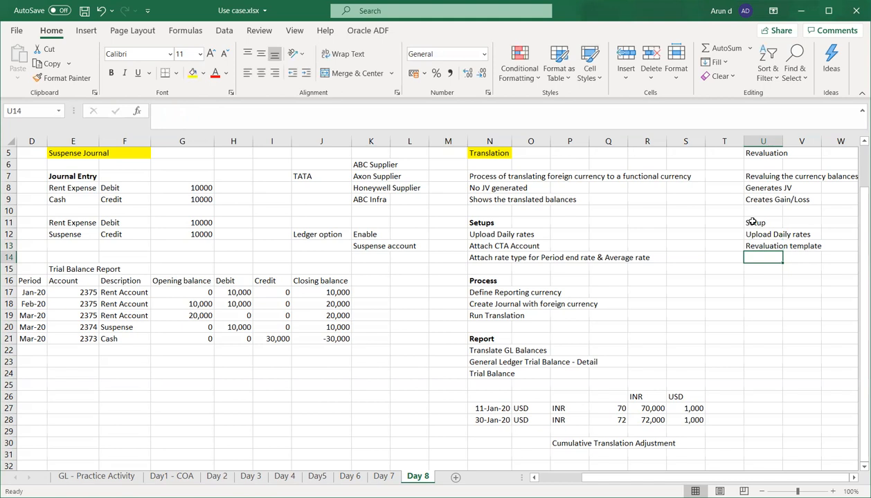
key("Up")
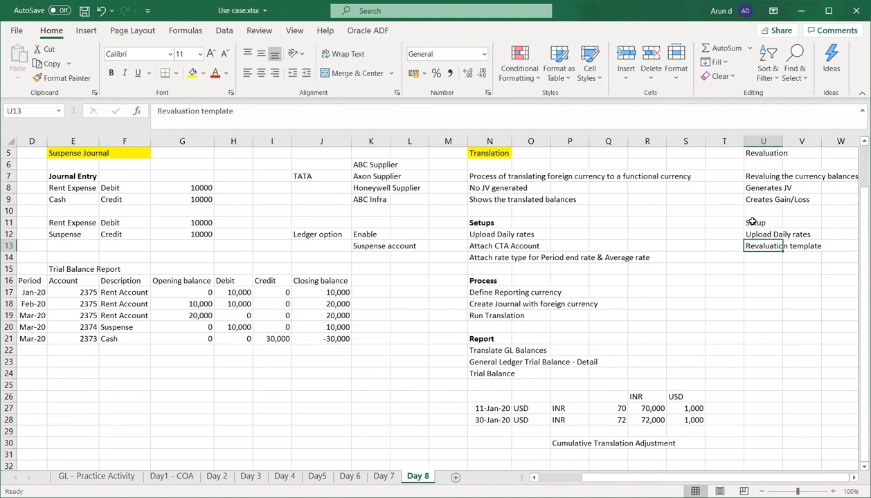
left_click(762, 280)
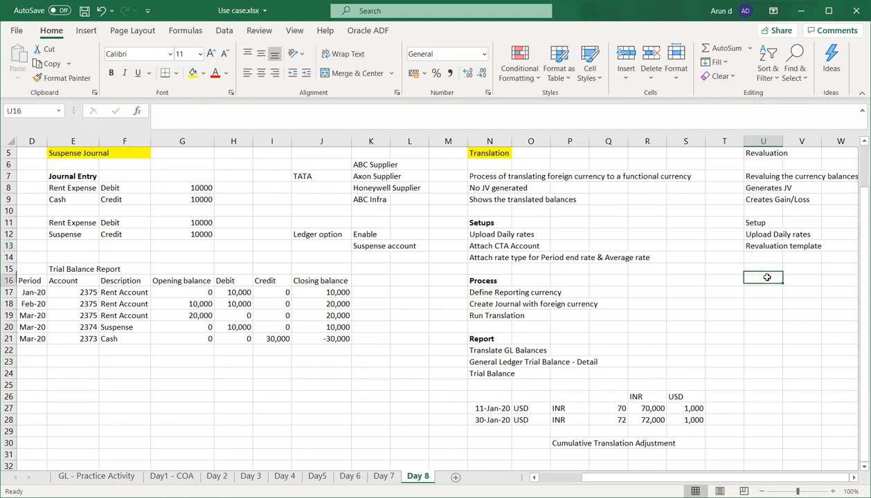
left_click(746, 245)
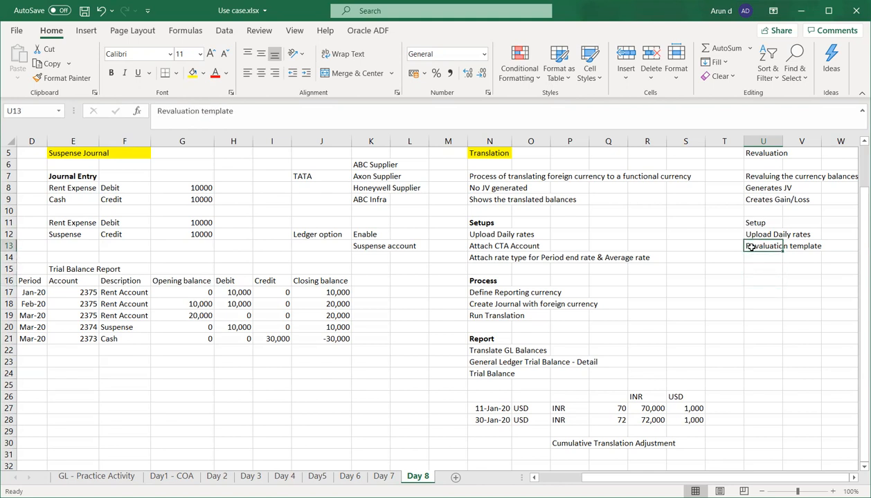
Enter the subheading Process in U16 and the item "Run Revaluation" in U17
left_click(755, 282)
type("P")
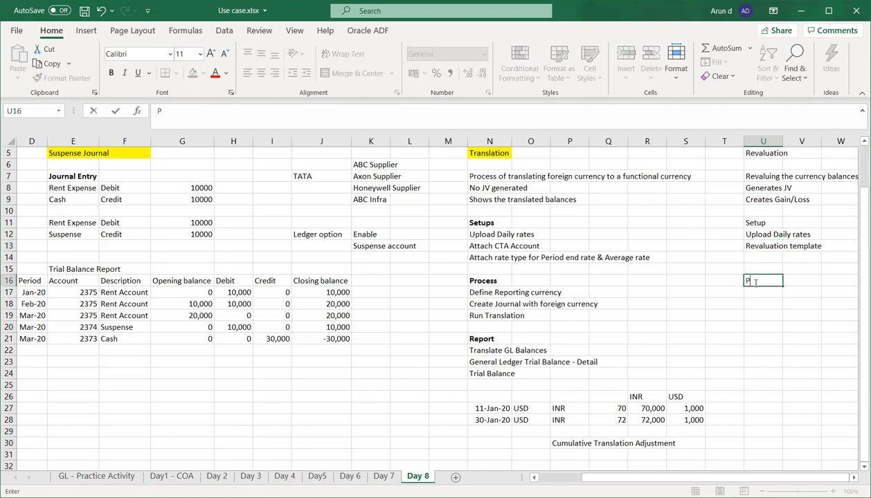
type("rocess")
key("Return")
type("Run Revaluation")
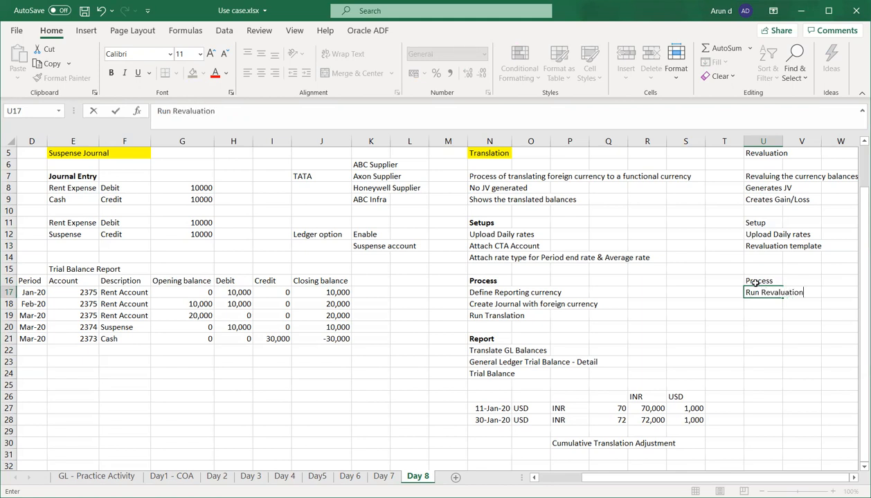
key("Return")
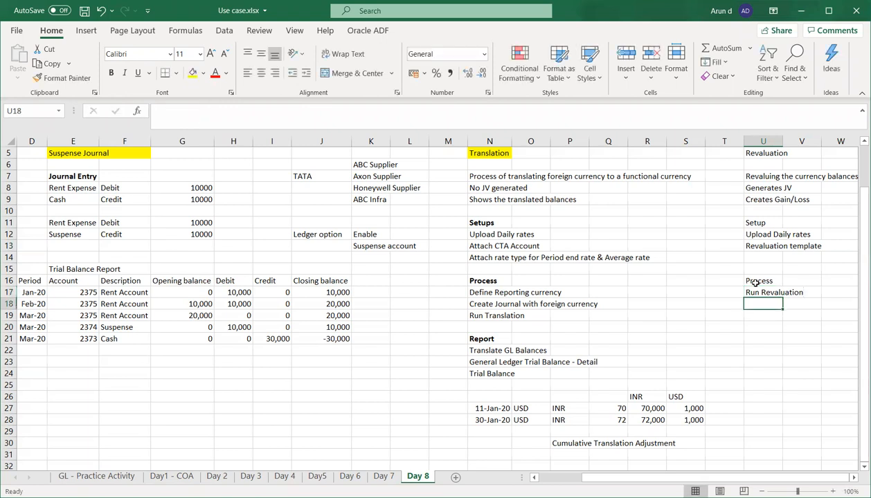
key("Return")
key("Return")
key("Return")
key("Return")
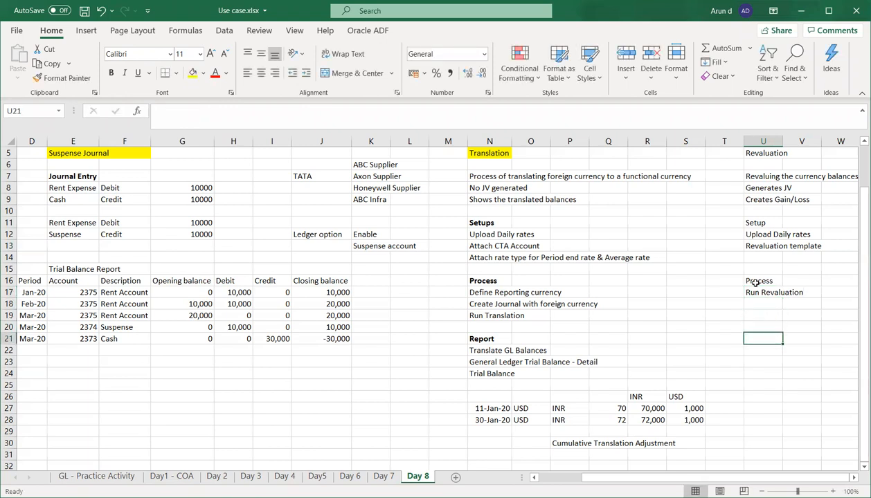
type("Report")
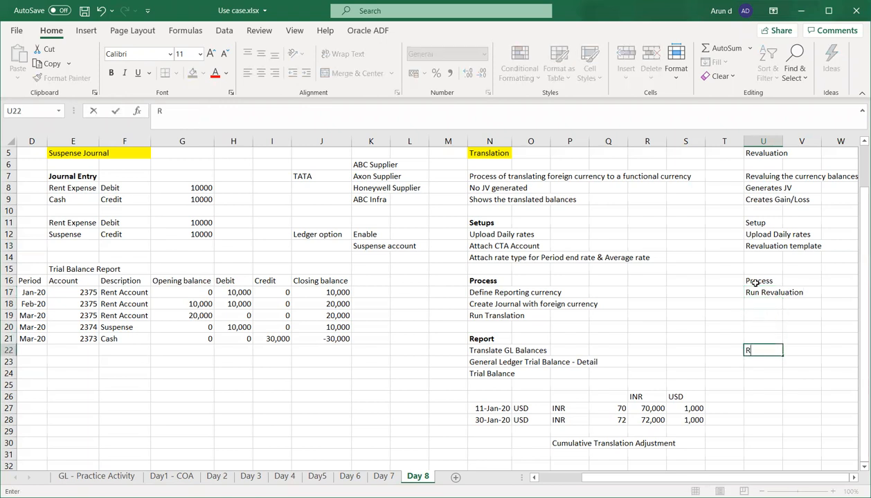
key("BackSpace")
key("BackSpace")
key("BackSpace")
key("BackSpace")
key("BackSpace")
key("BackSpace")
Save the workbook and enter "Generates JV" in U18 as the second item under the Revaluation Process subheading
key("Up")
key("Up")
key("Up")
key("Up")
key("ctrl+s")
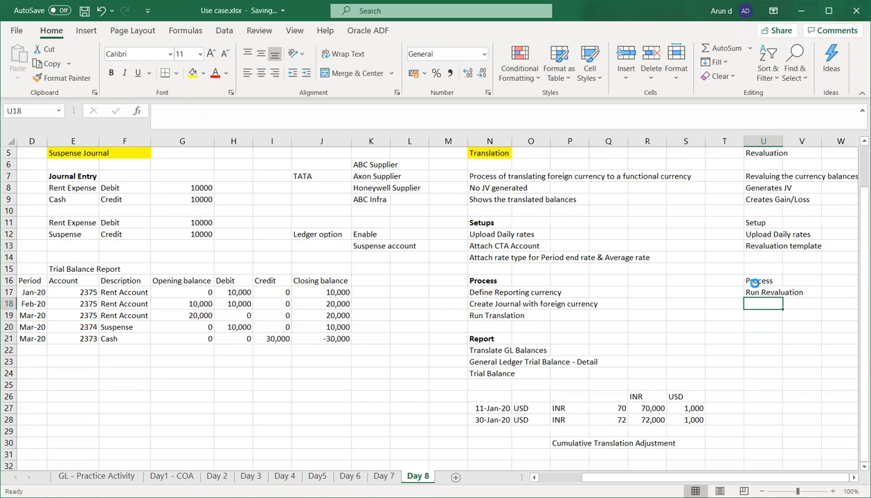
type("Ge")
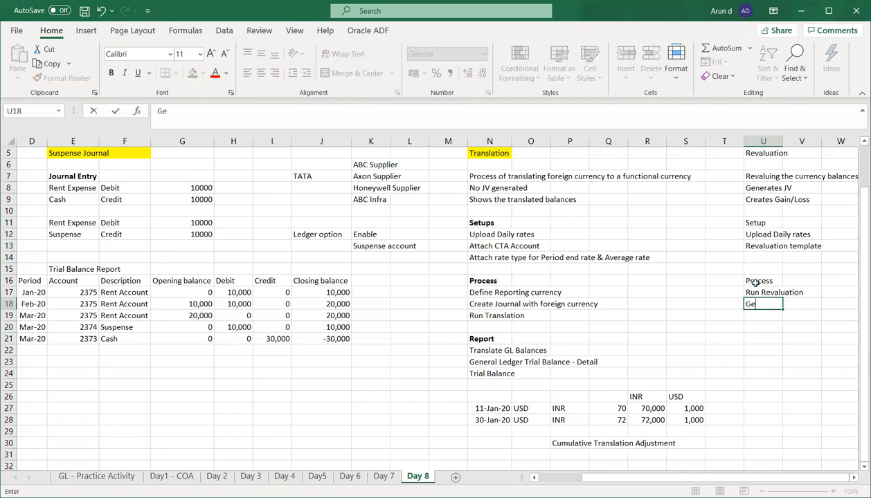
type("ner")
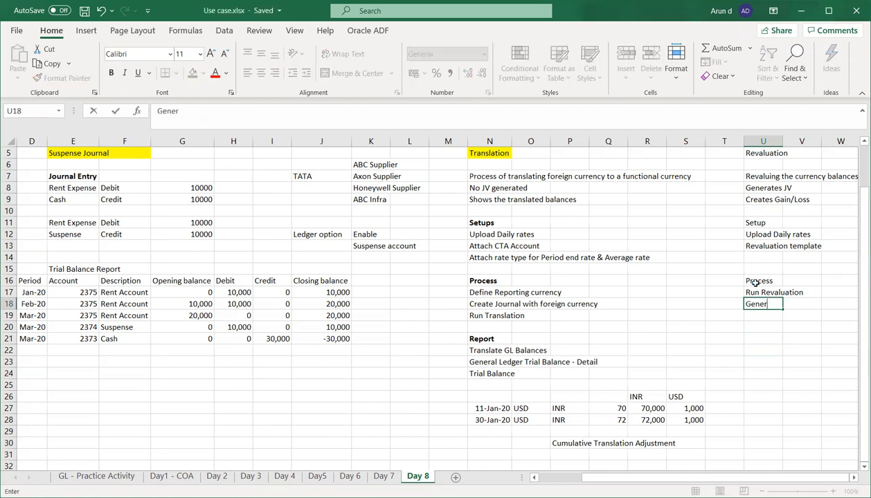
type("ates JV")
key("Tab")
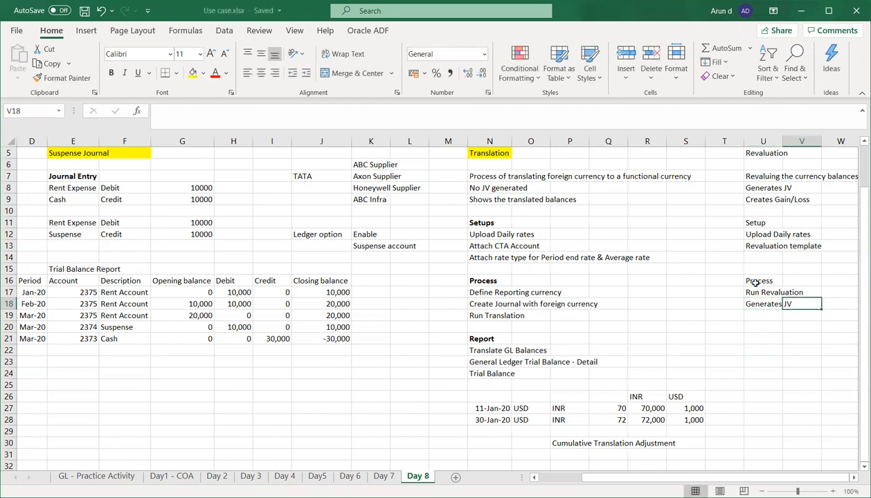
Enter the debit line of the revaluation journal in U21:W21: Expense Accrual, Debit, 1,00,000
key("Return")
key("Return")
key("Return")
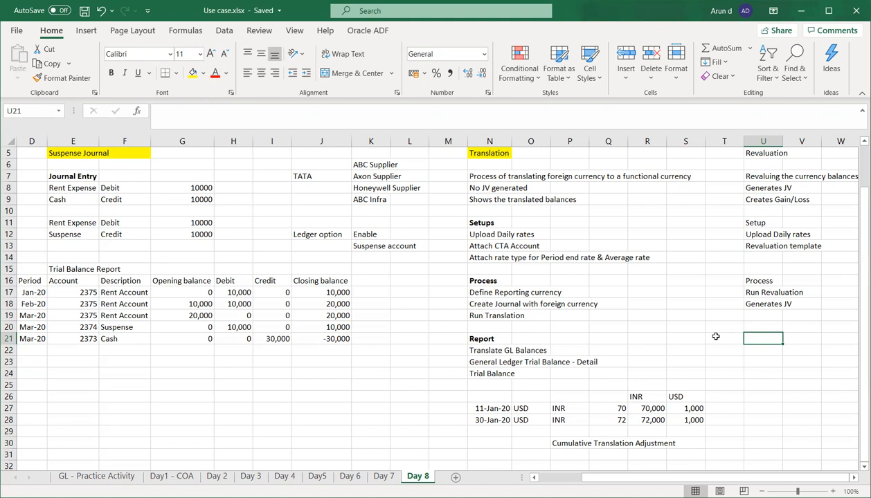
type("Expe")
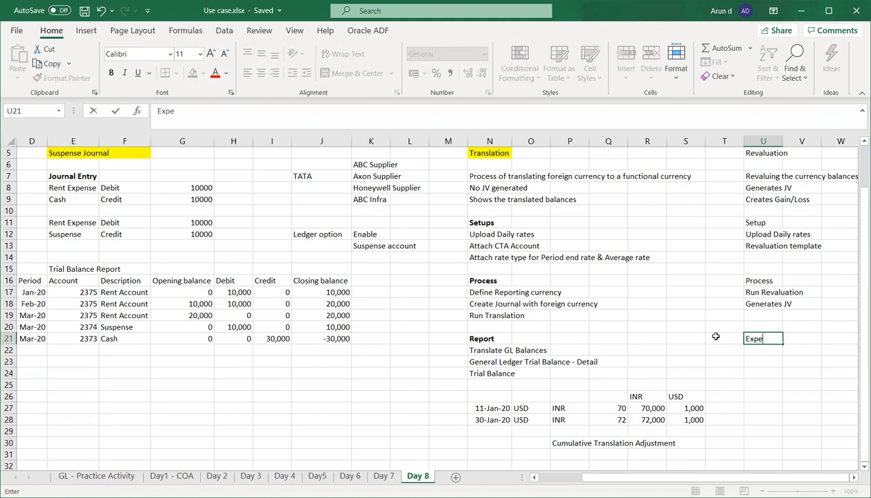
type("nse Accrual")
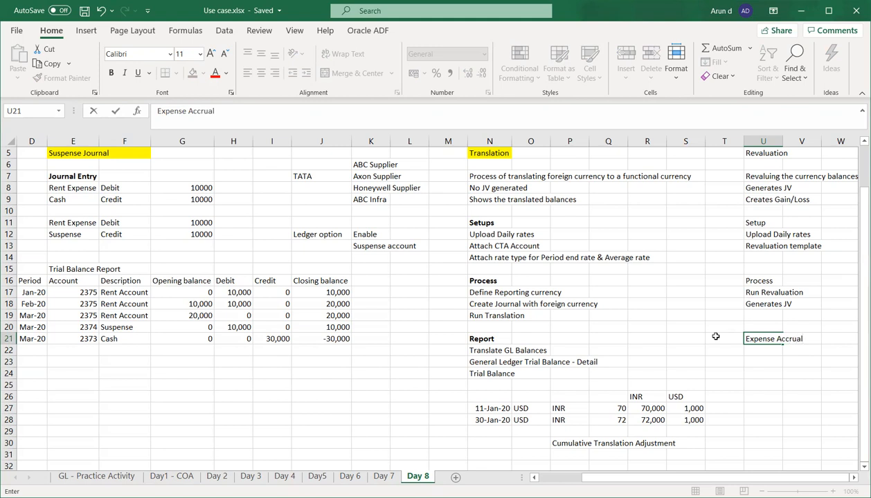
key("Tab")
type("Debit")
key("Tab")
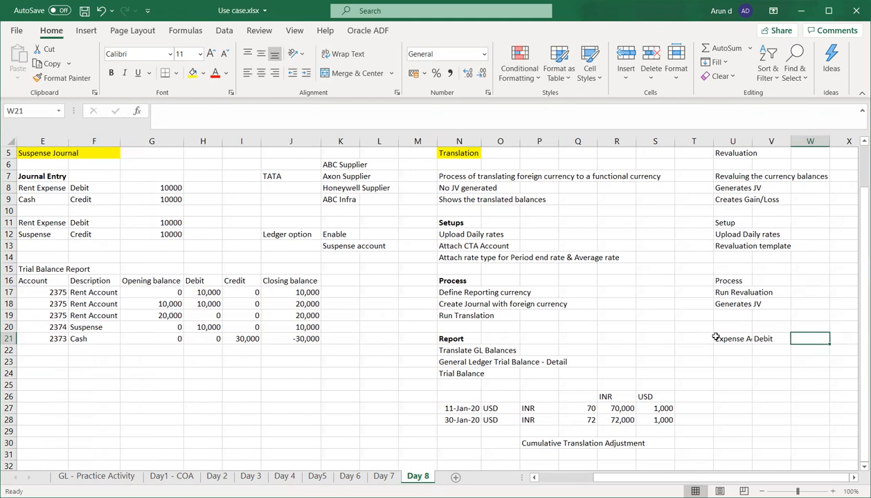
type("1,00")
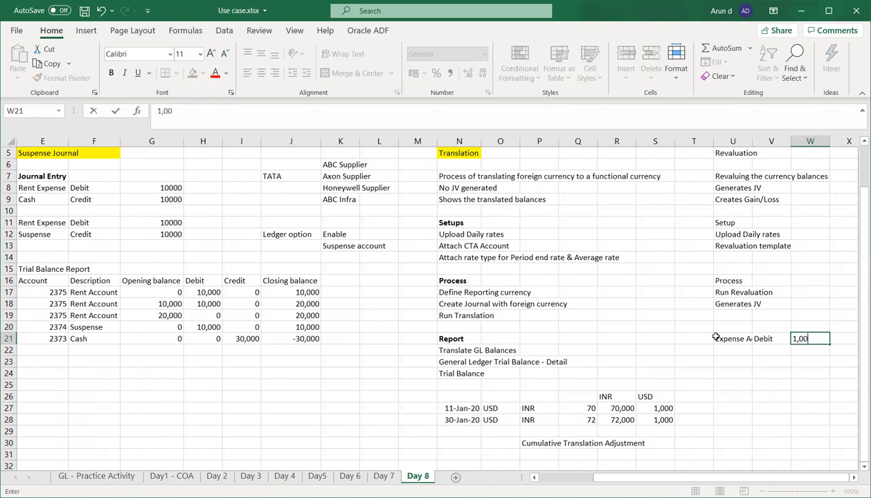
type(",000")
key("Return")
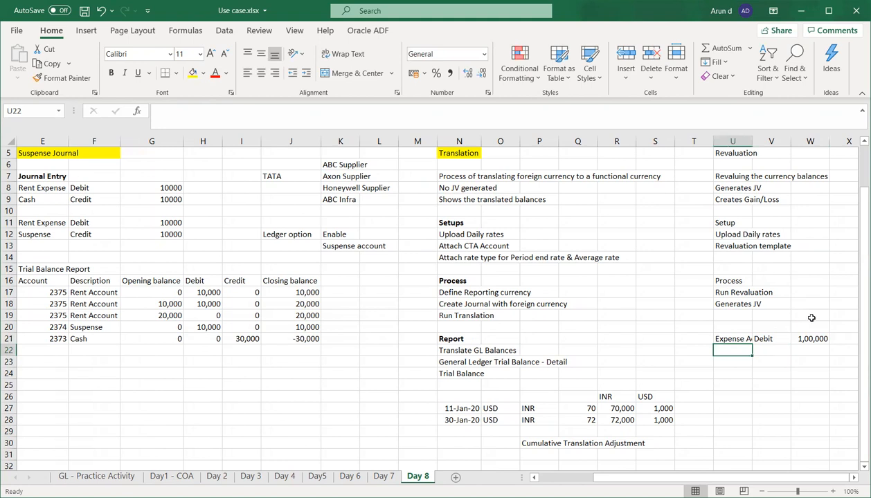
Enter the credit line of the revaluation journal in U22:W22: Unrealised Gain/loss, Credit, 1,00,000
type("Unre")
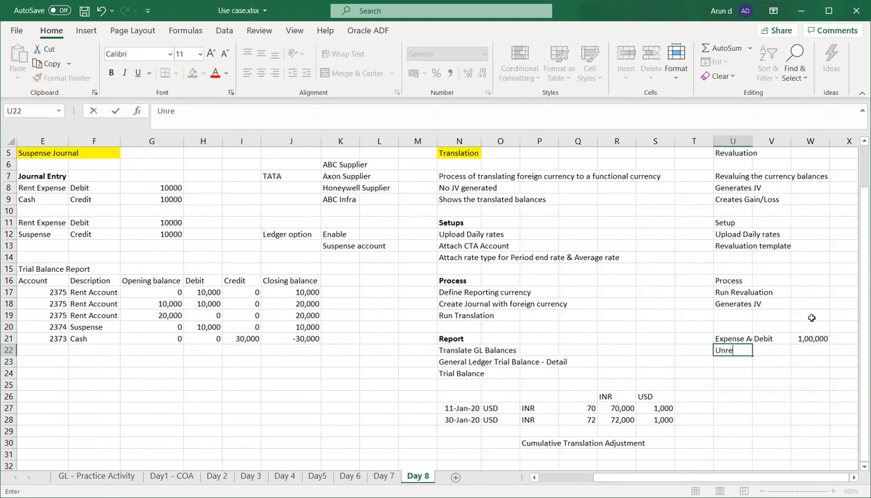
type("alised Gain/")
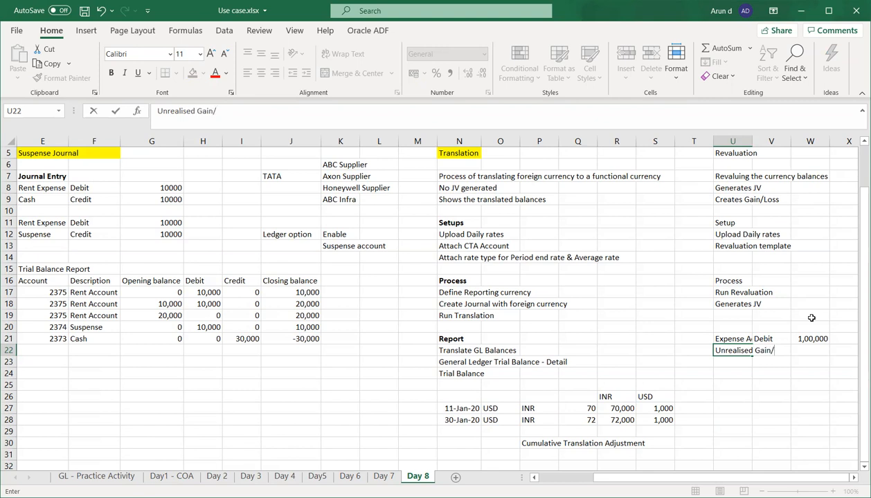
type("loss")
key("Tab")
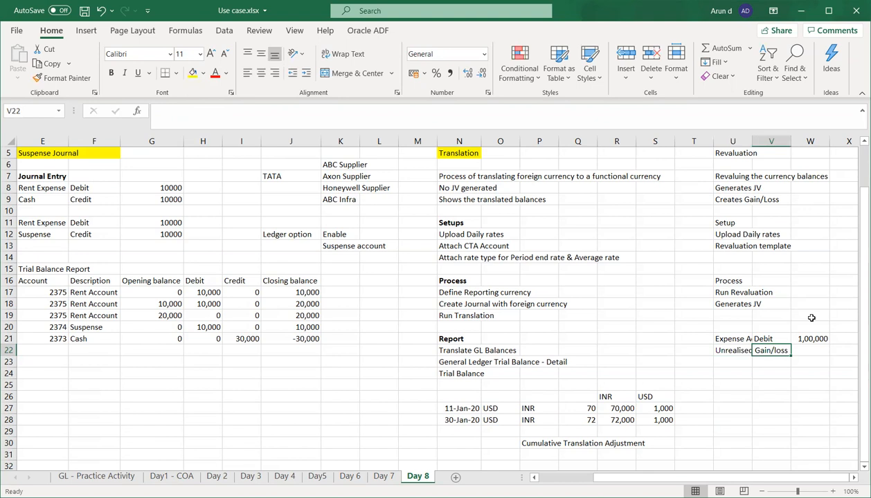
type("Credit")
key("Tab")
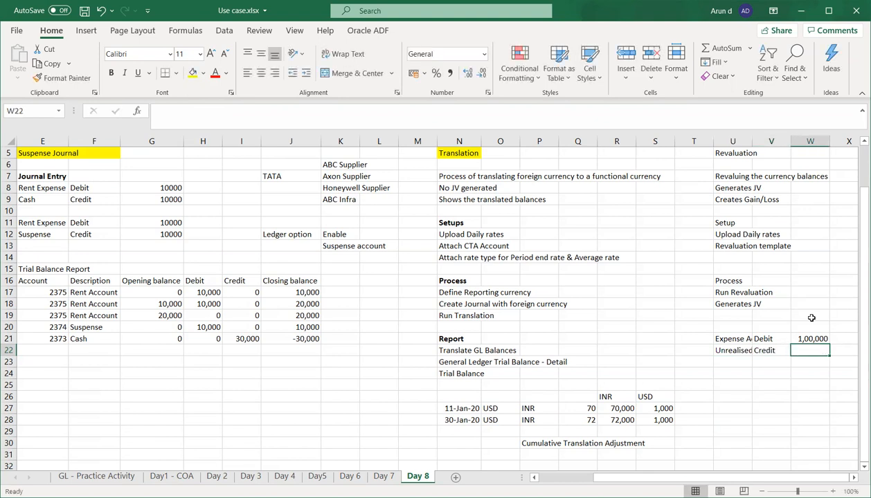
type("1,00")
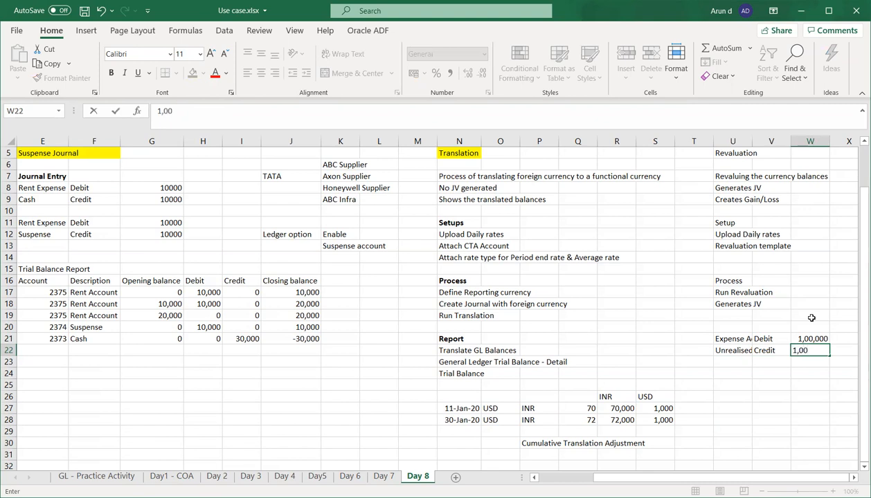
type(",000")
key("Return")
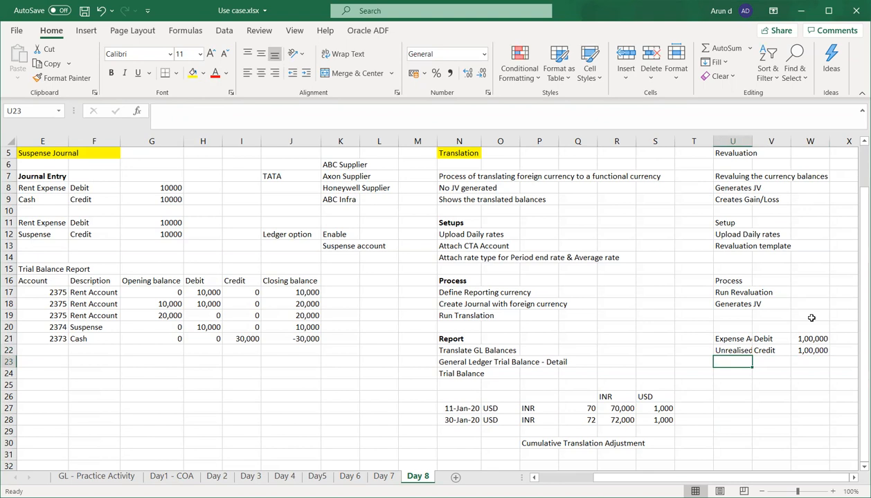
left_click(717, 339)
left_click(722, 350)
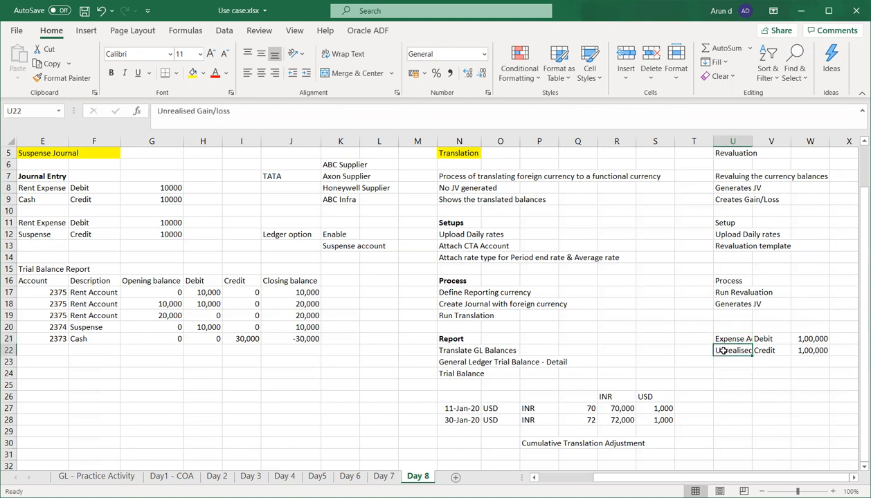
left_click(757, 373)
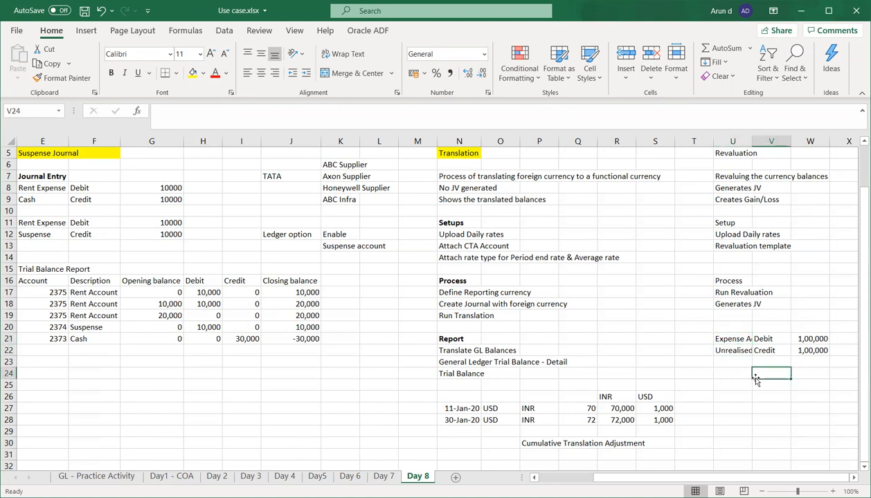
left_click(730, 360)
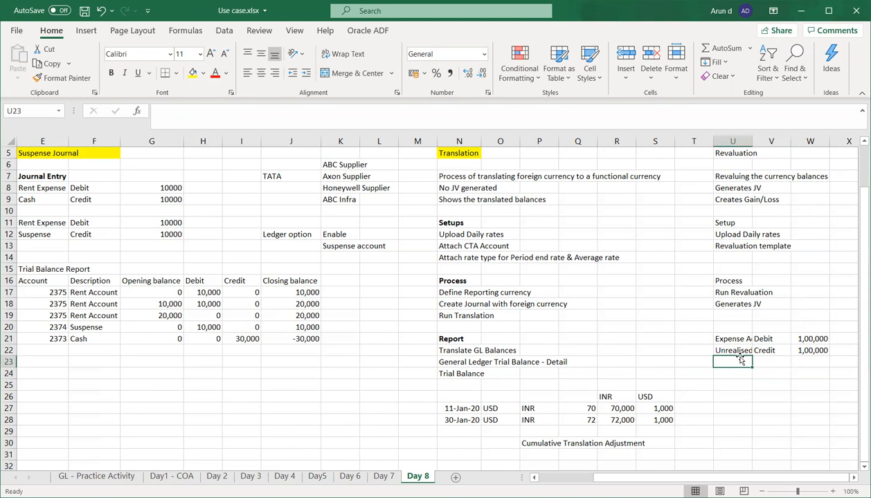
left_click_drag(720, 323, 814, 357)
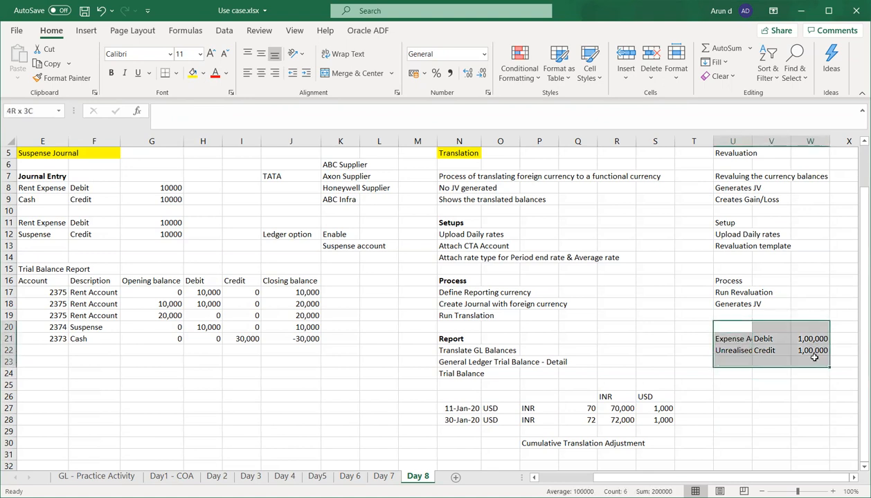
left_click(731, 409)
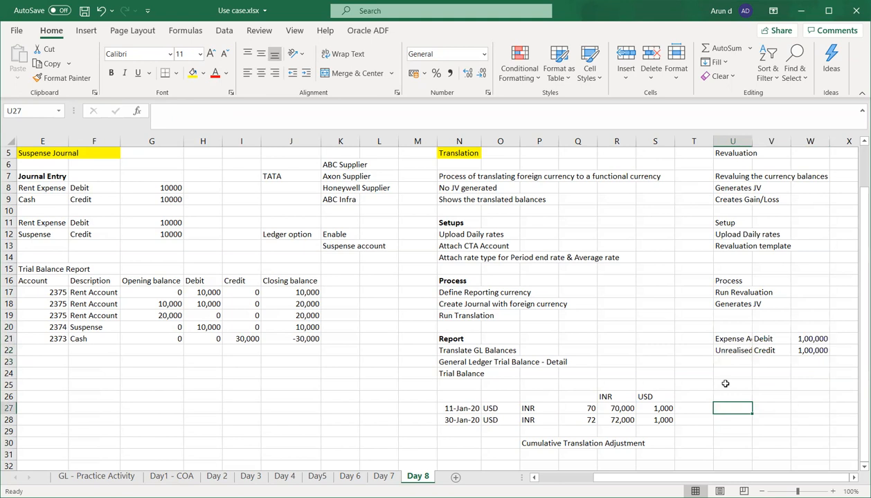
Make the Process and Setup subheadings of the Revaluation section bold
scroll(725, 383, "up", 1)
left_click(725, 318)
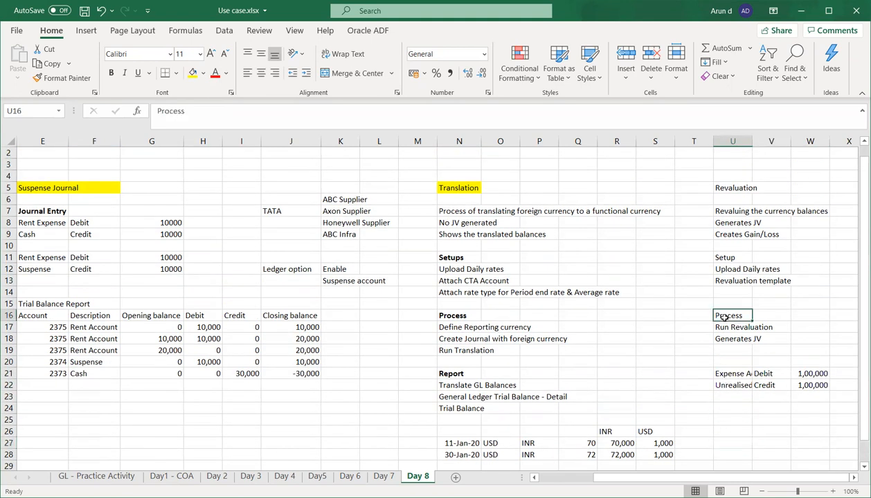
key("ctrl+b")
left_click(735, 258)
key("ctrl+b")
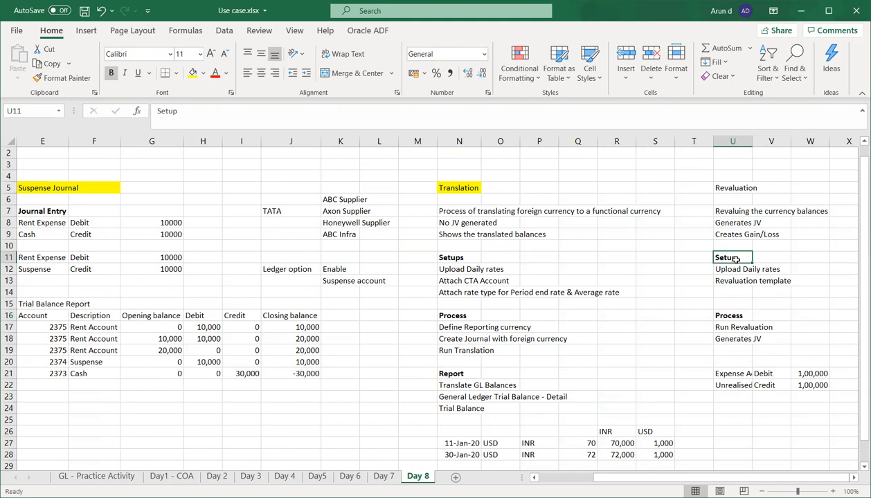
Highlight the Revaluation heading in yellow across U5 and V5
left_click(722, 191)
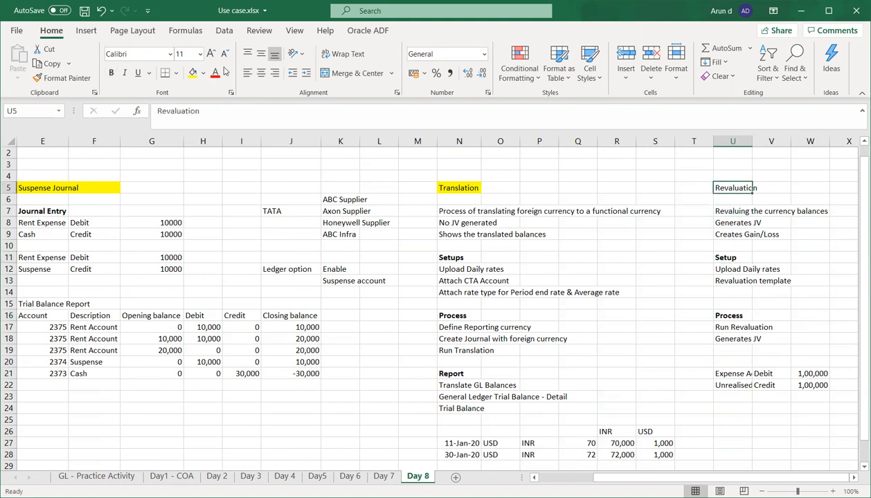
left_click(193, 72)
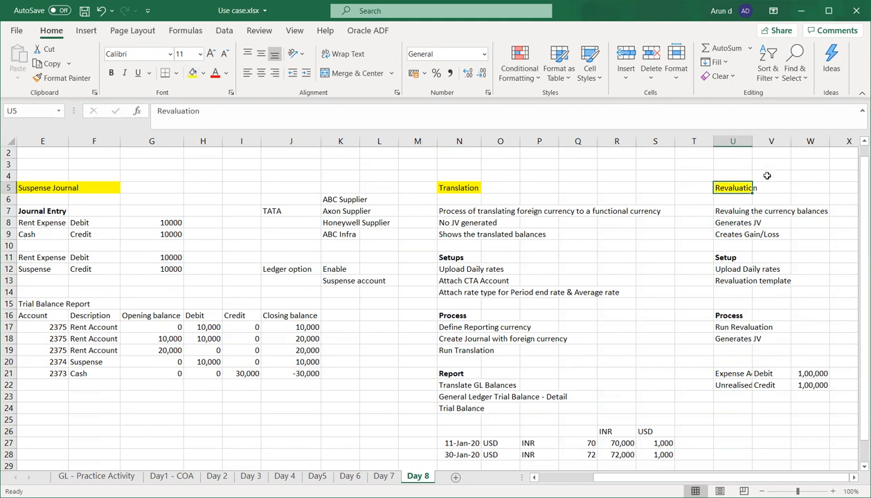
key("Right")
left_click(193, 73)
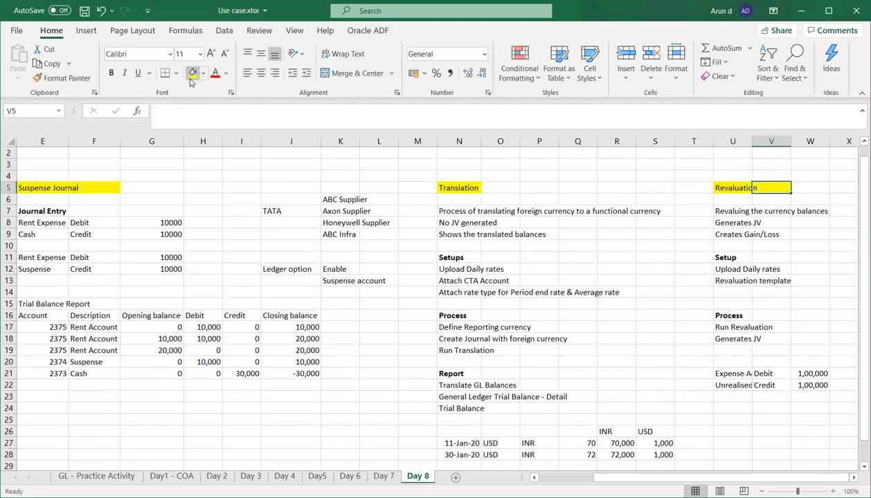
left_click(701, 215)
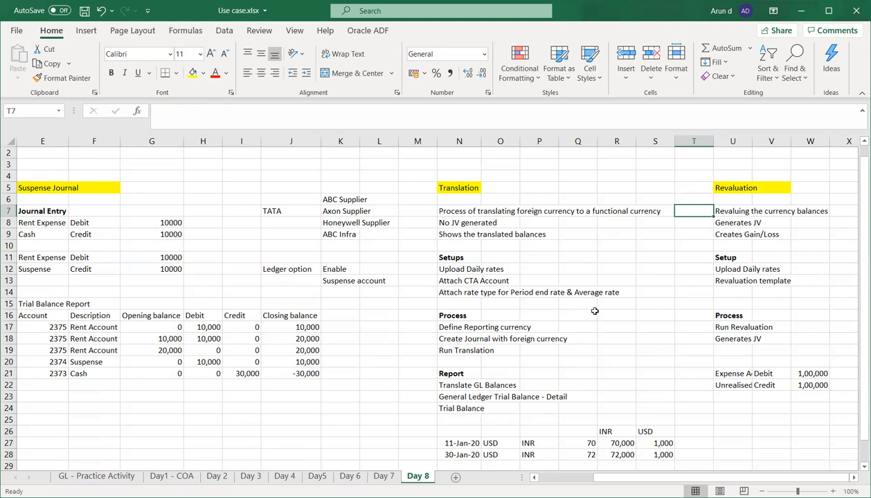
left_click(840, 189)
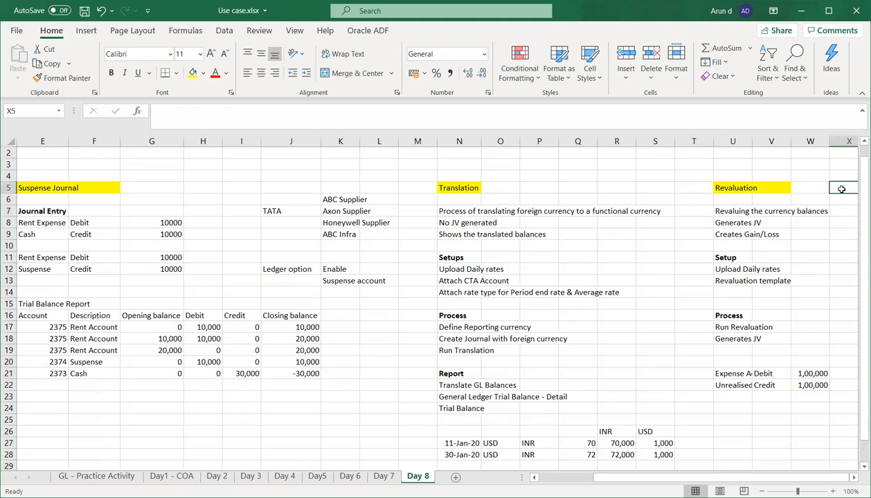
key("Left")
key("Left")
key("Left")
key("Left")
key("Left")
key("Left")
key("Left")
key("Left")
key("Left")
key("Left")
key("Left")
key("Left")
key("Left")
key("Left")
key("Left")
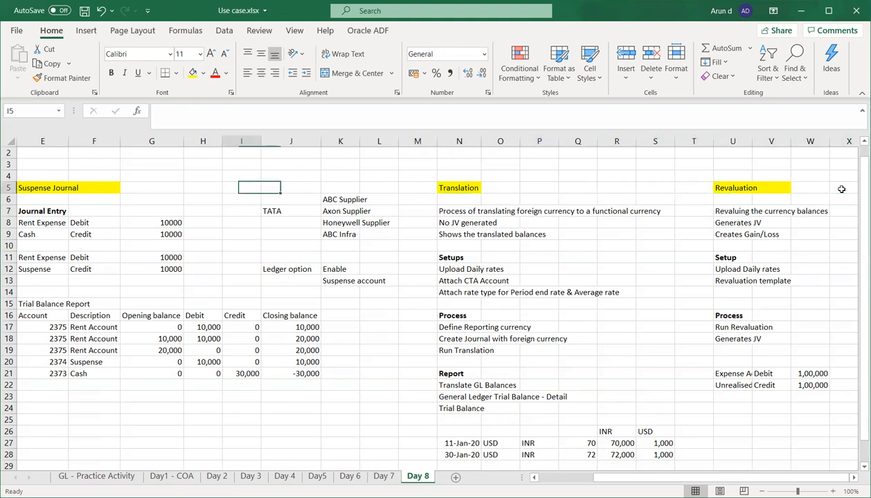
key("Left")
key("Left")
key("Left")
key("Left")
key("Left")
key("Left")
key("Left")
key("Left")
key("Right")
key("Right")
key("Right")
key("Right")
key("Right")
key("Right")
key("Right")
key("Right")
key("Right")
key("Right")
key("Right")
key("Right")
key("Right")
key("Right")
key("Right")
key("Right")
key("Right")
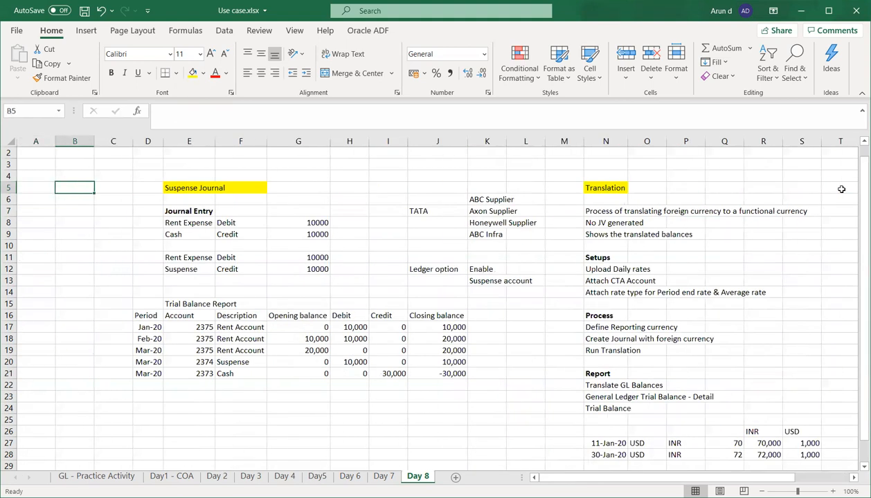
key("Right")
key("Right")
key("Right")
key("Right")
key("Right")
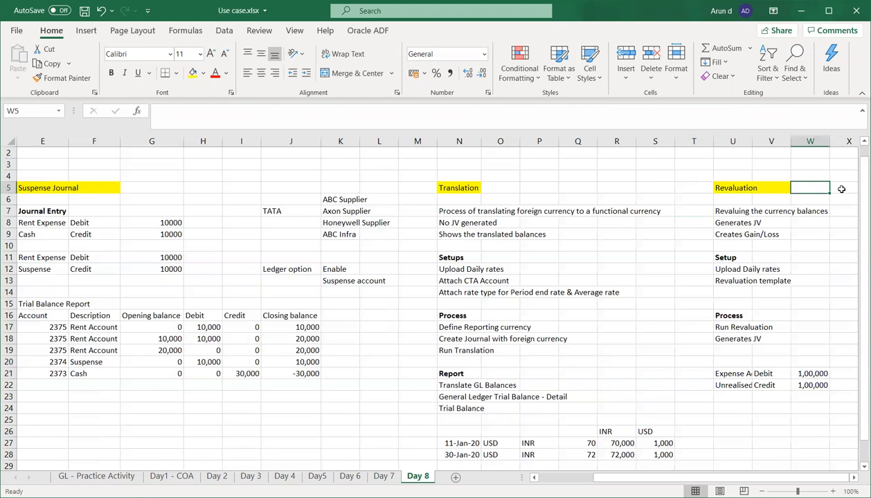
key("Left")
key("Left")
key("Left")
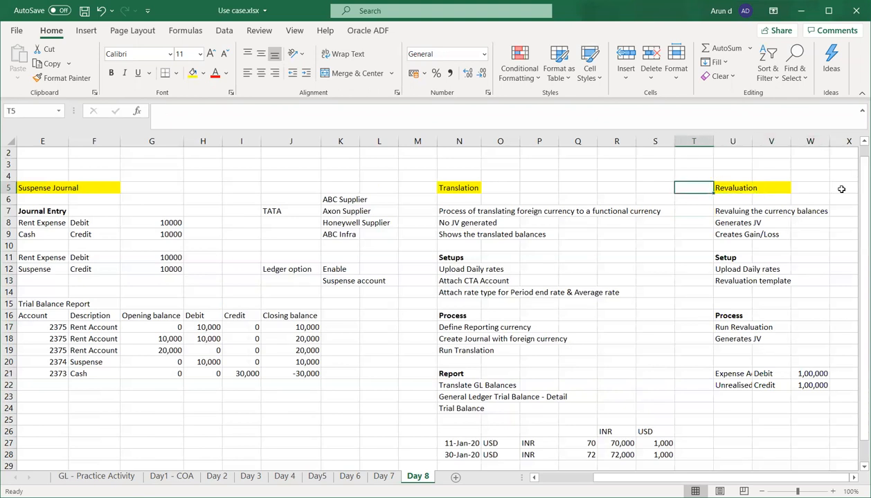
key("Down")
key("Down")
key("Down")
key("Down")
key("Down")
key("Down")
key("Down")
key("Down")
key("Down")
key("Down")
key("Down")
key("Down")
key("Down")
key("Down")
key("Down")
key("Down")
key("Down")
key("Down")
key("Down")
key("Down")
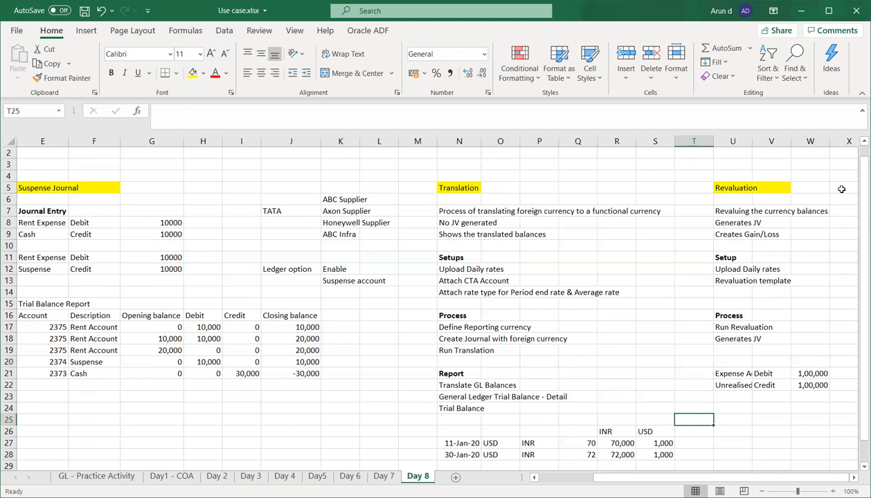
key("Up")
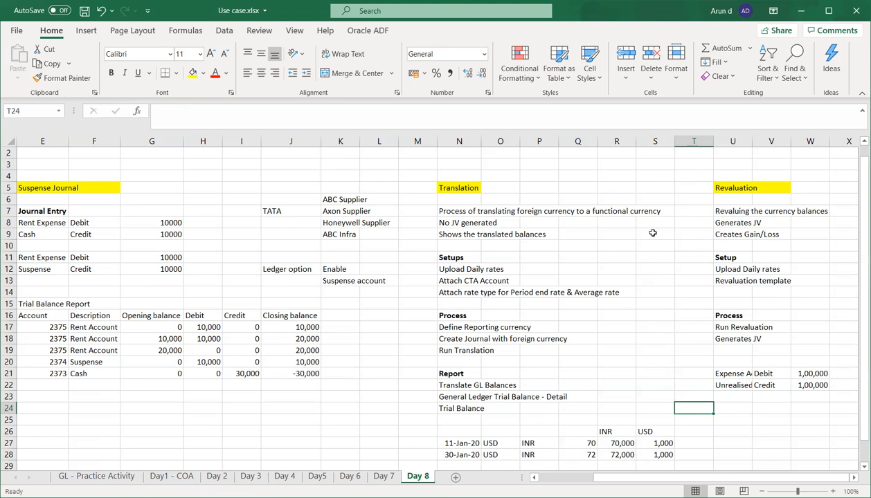
key("Right")
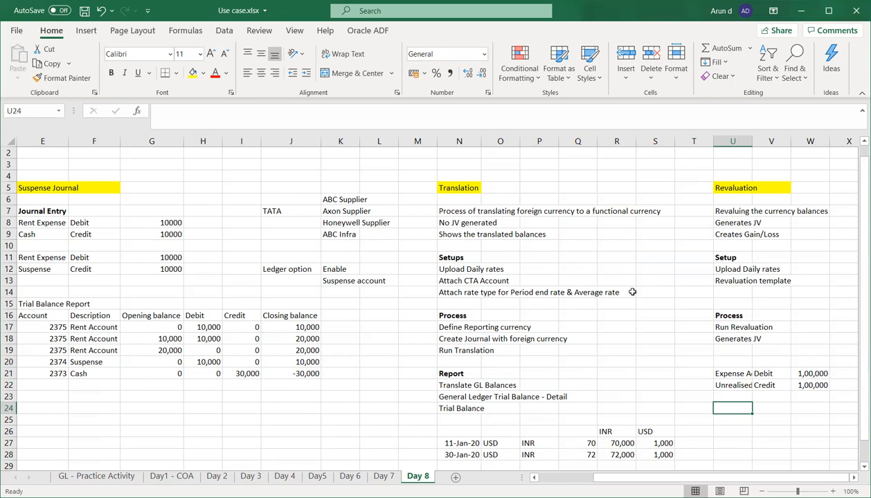
key("Up")
key("Up")
key("Up")
key("Up")
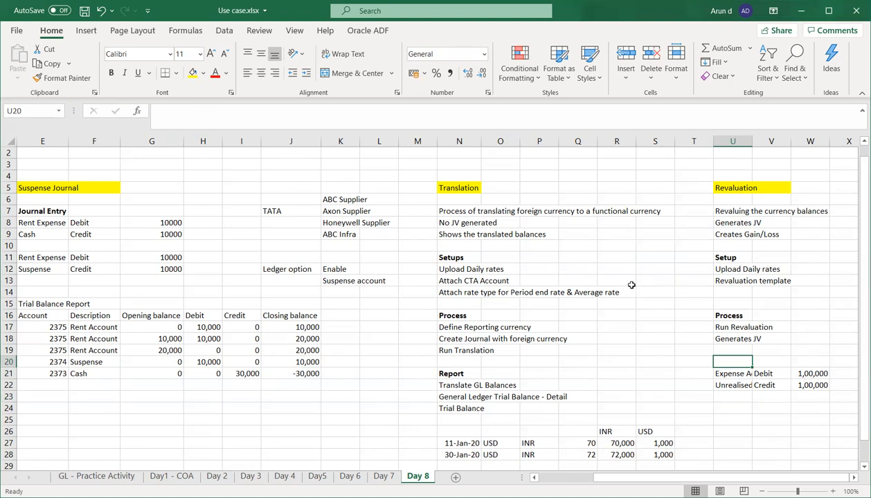
left_click(637, 163)
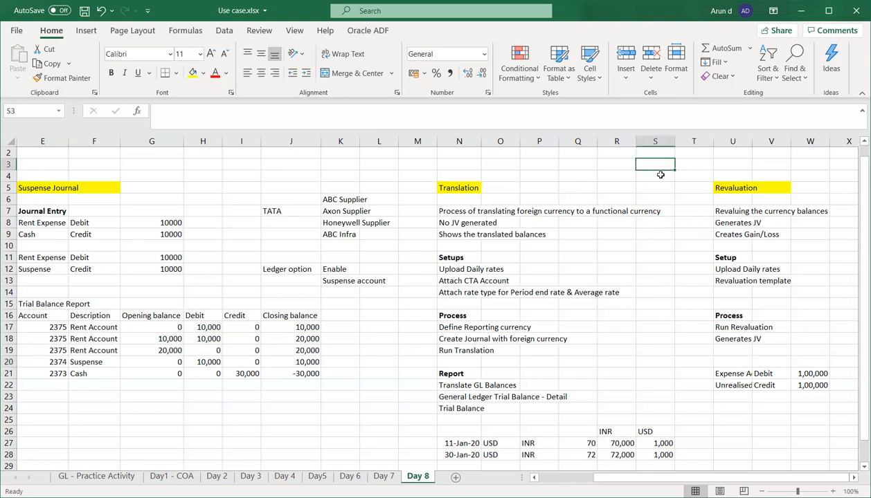
key("Right")
key("Right")
key("Right")
key("Right")
key("Right")
key("Right")
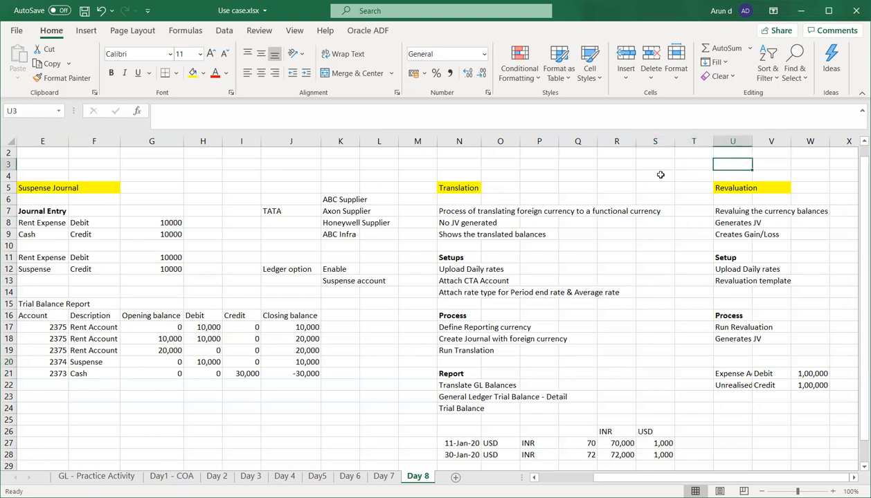